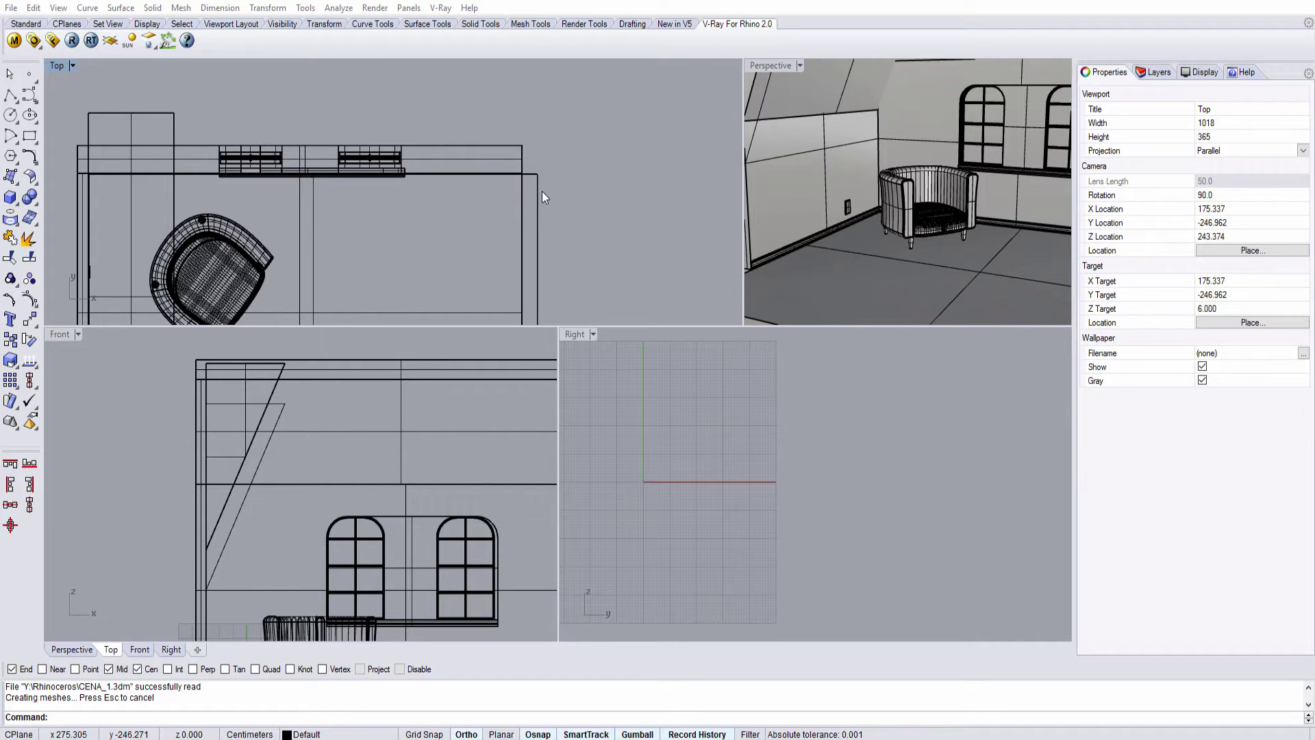
Open the V-Ray material editor with an enlarged window and preview the default V-Ray material
click(14, 41)
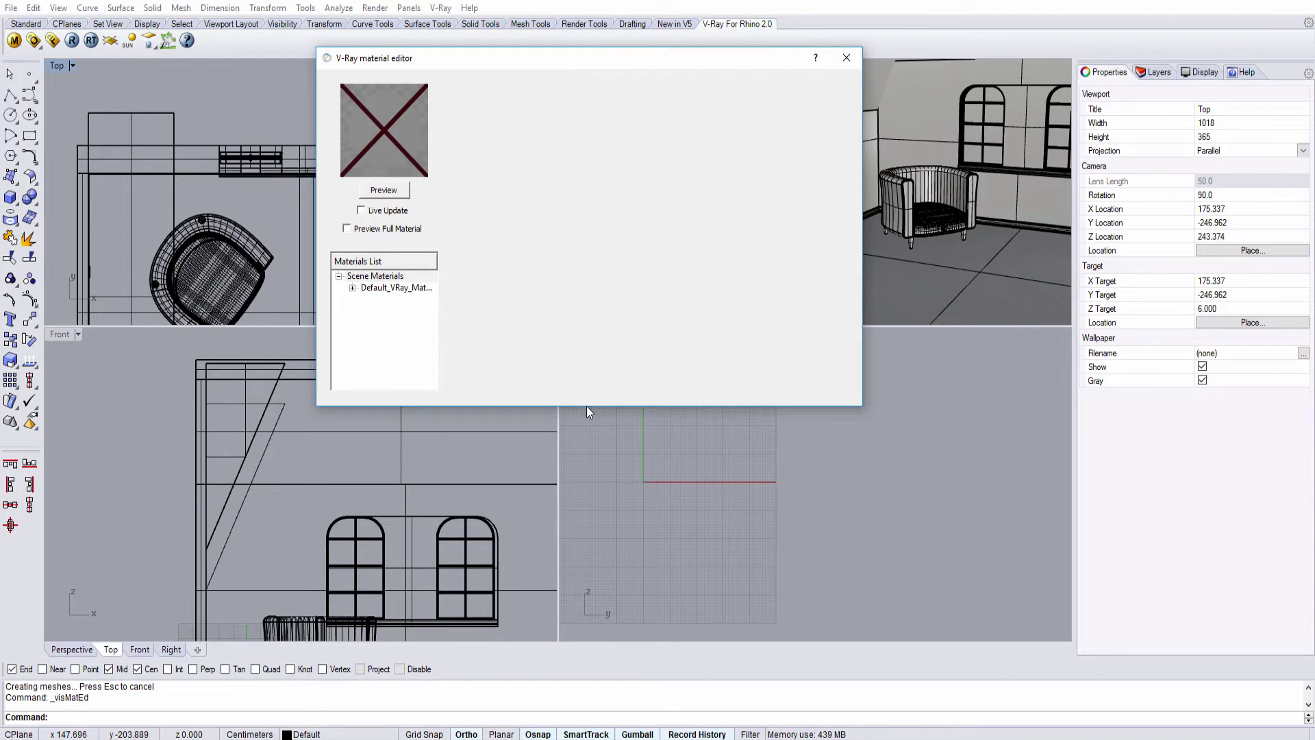
drag(587, 405, 587, 531)
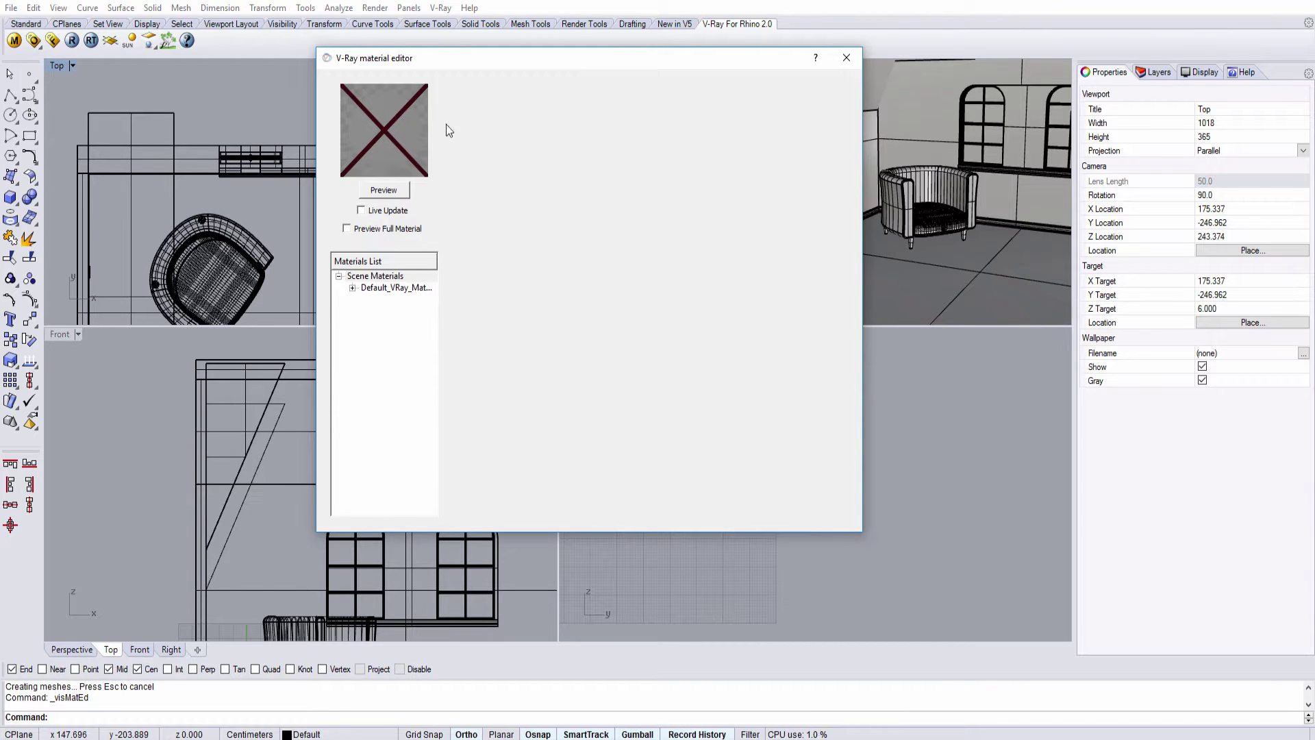
drag(464, 64, 291, 69)
click(194, 294)
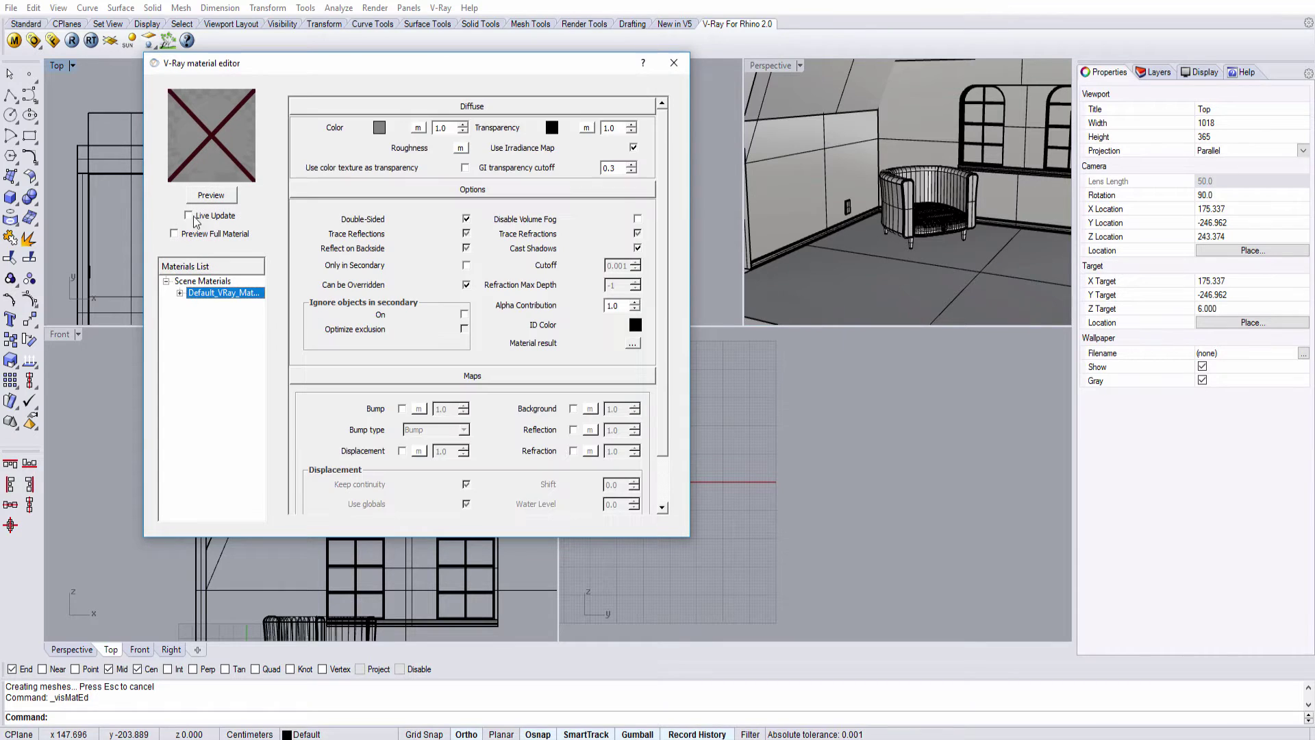
click(206, 198)
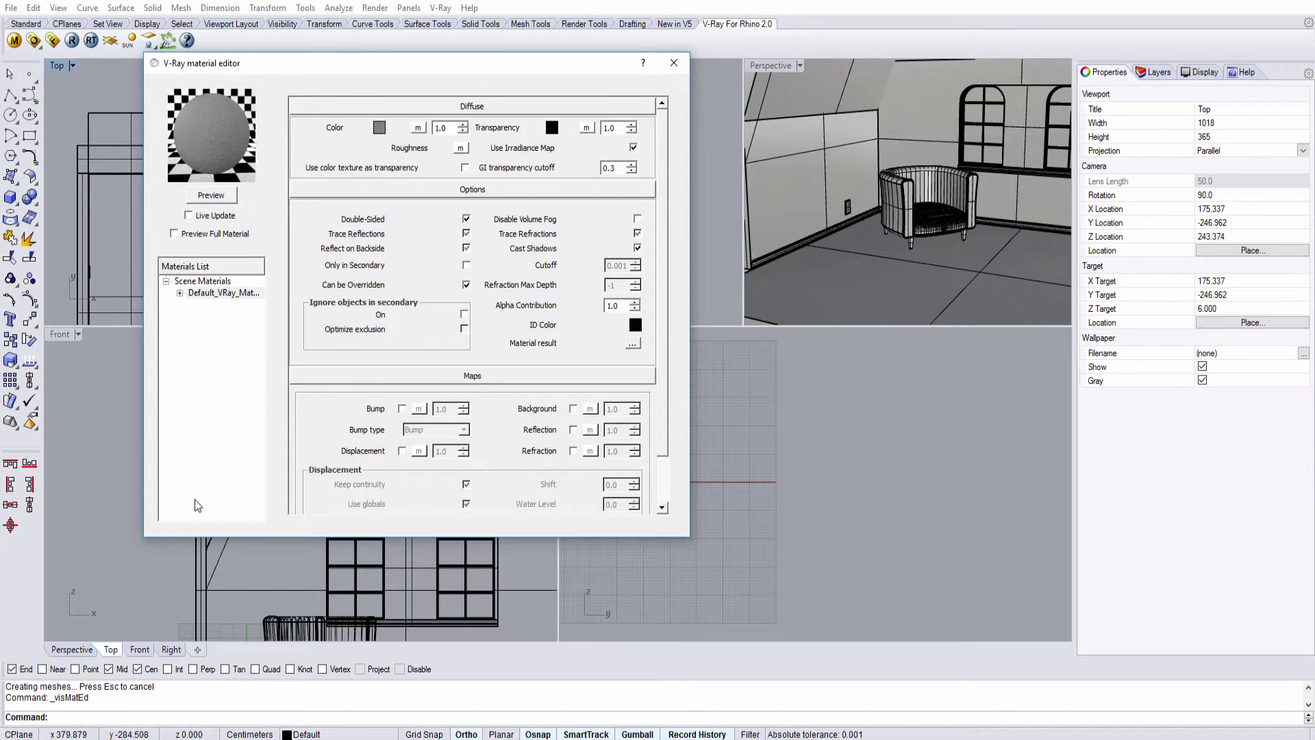
Load Plastic_Blue.vismat from the Plastic folder of the Materials Collection into the scene materials and preview it
click(164, 479)
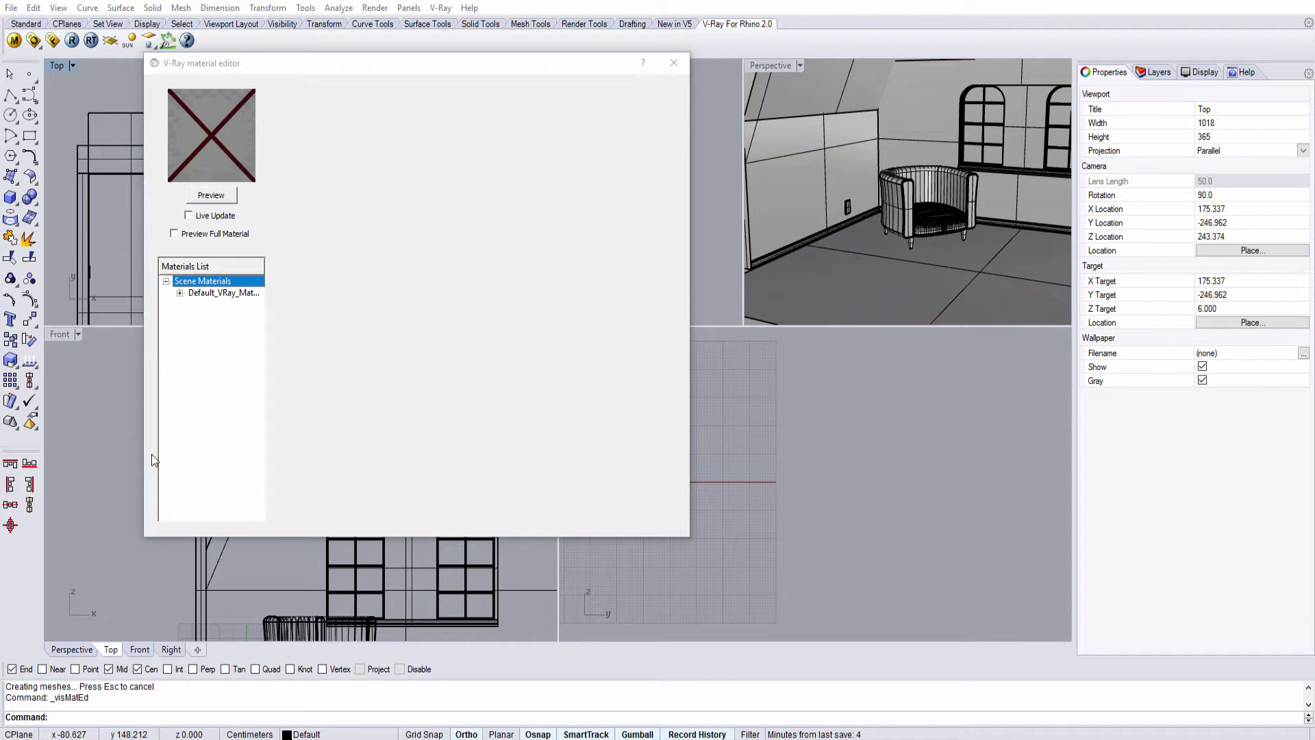
right_click(218, 283)
click(241, 307)
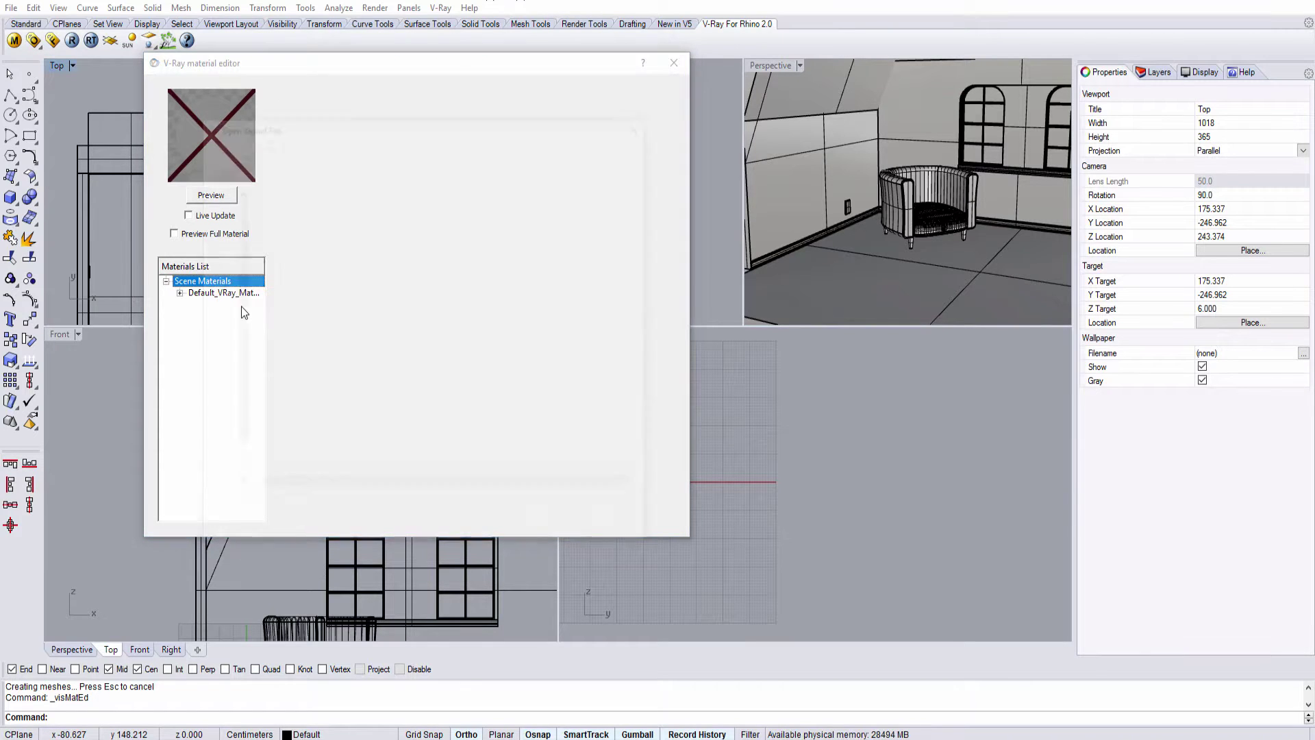
click(311, 145)
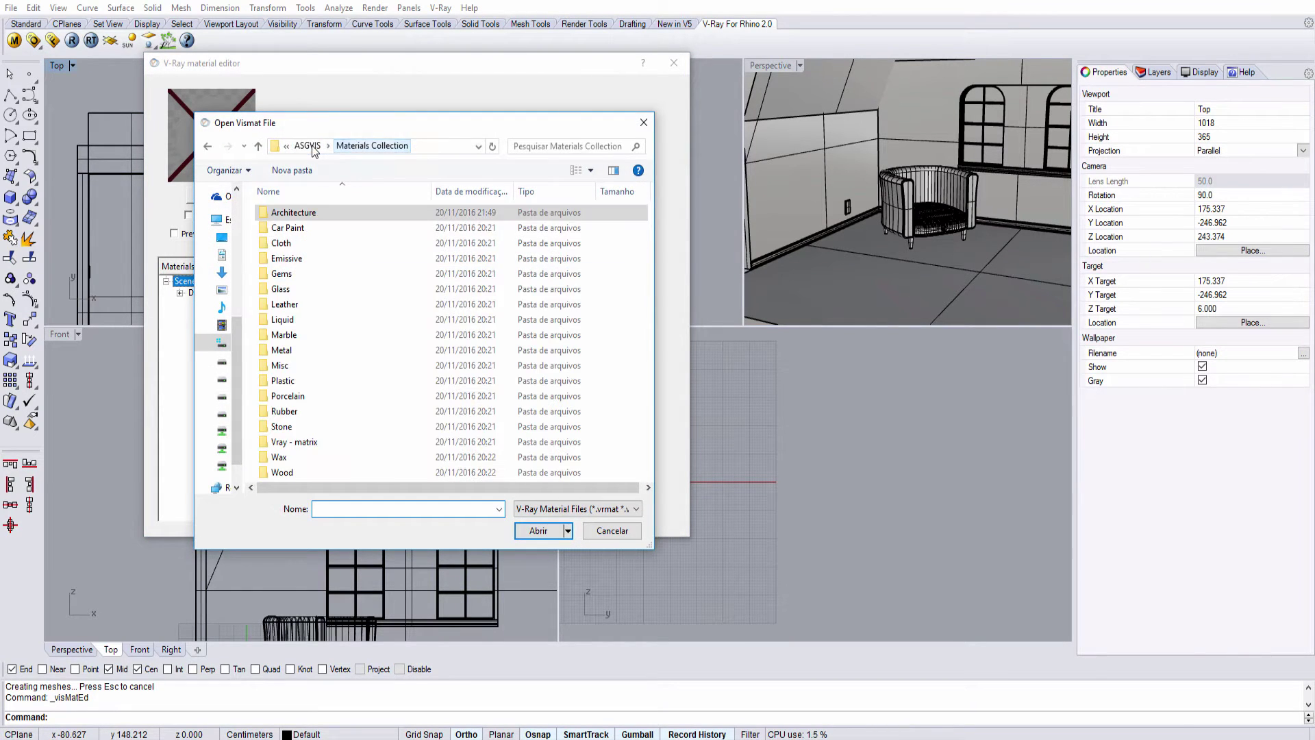
click(384, 319)
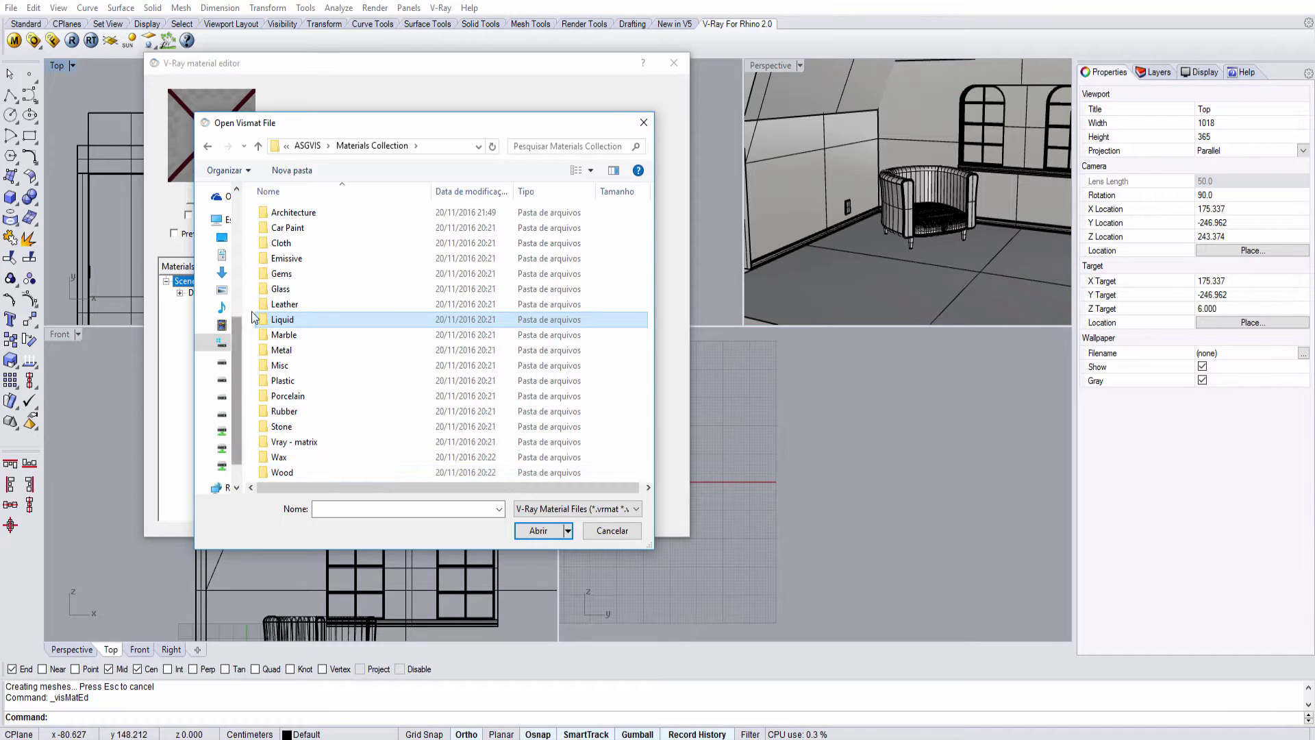
double_click(298, 380)
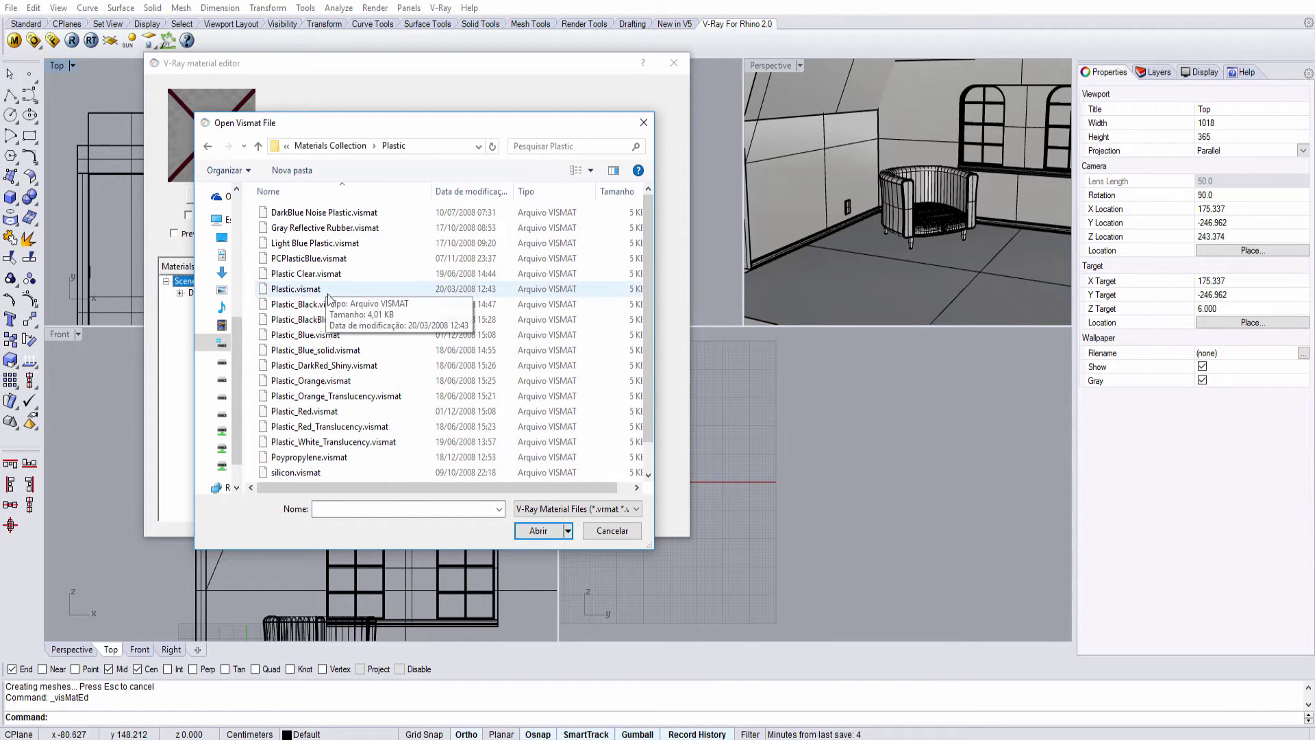
click(303, 336)
double_click(301, 336)
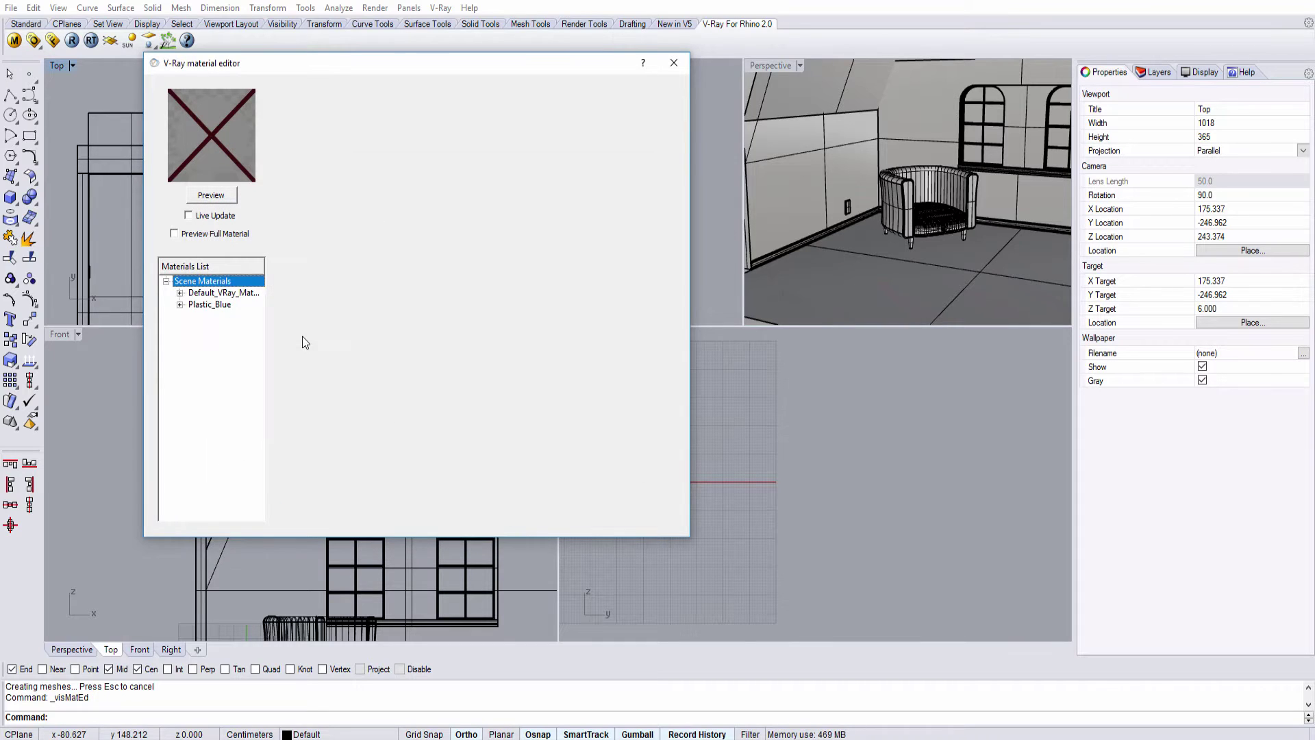
click(209, 304)
click(225, 196)
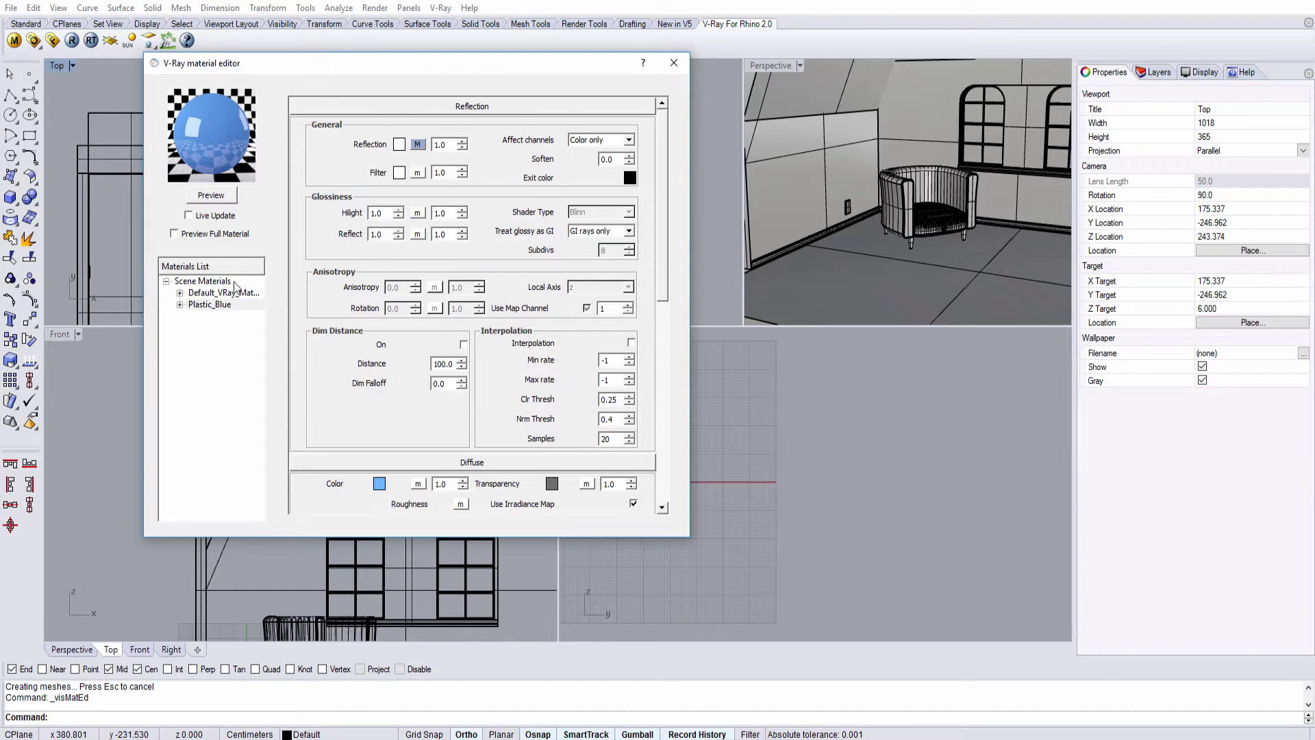
Apply the Plastic_Blue material to the armchair
click(213, 304)
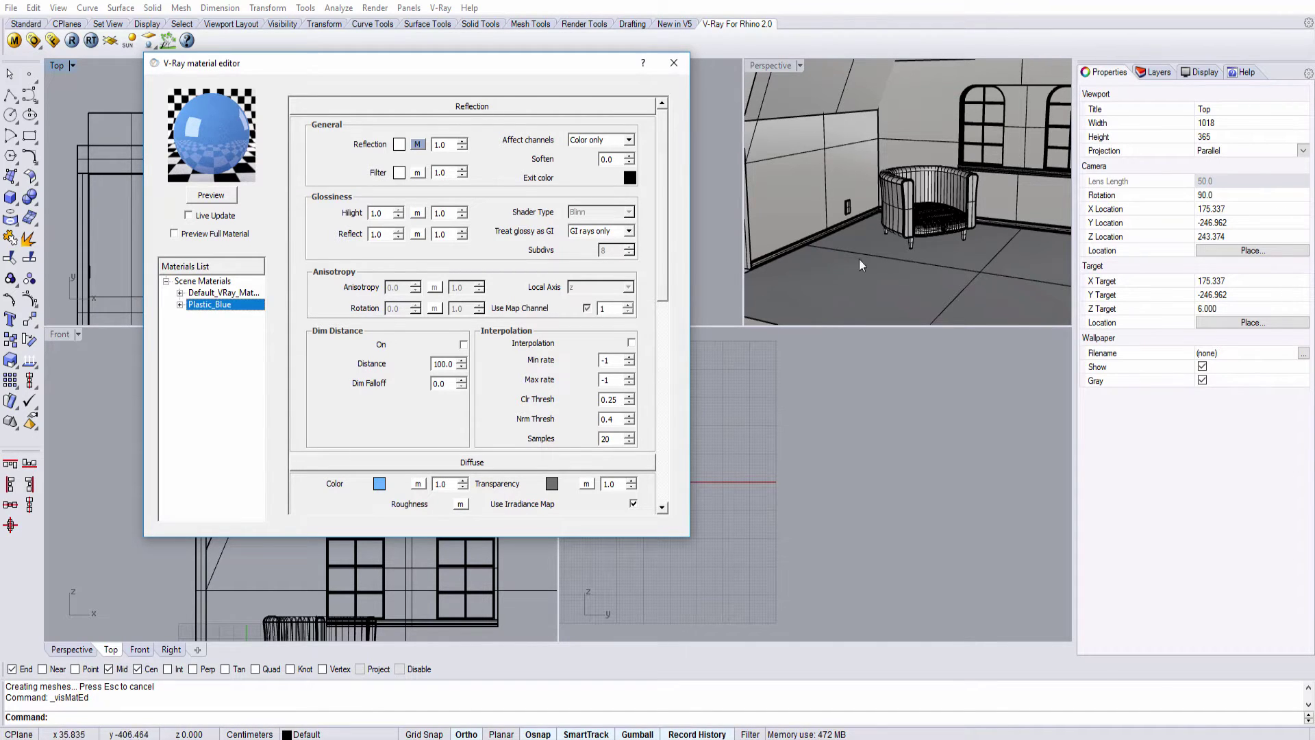
click(888, 207)
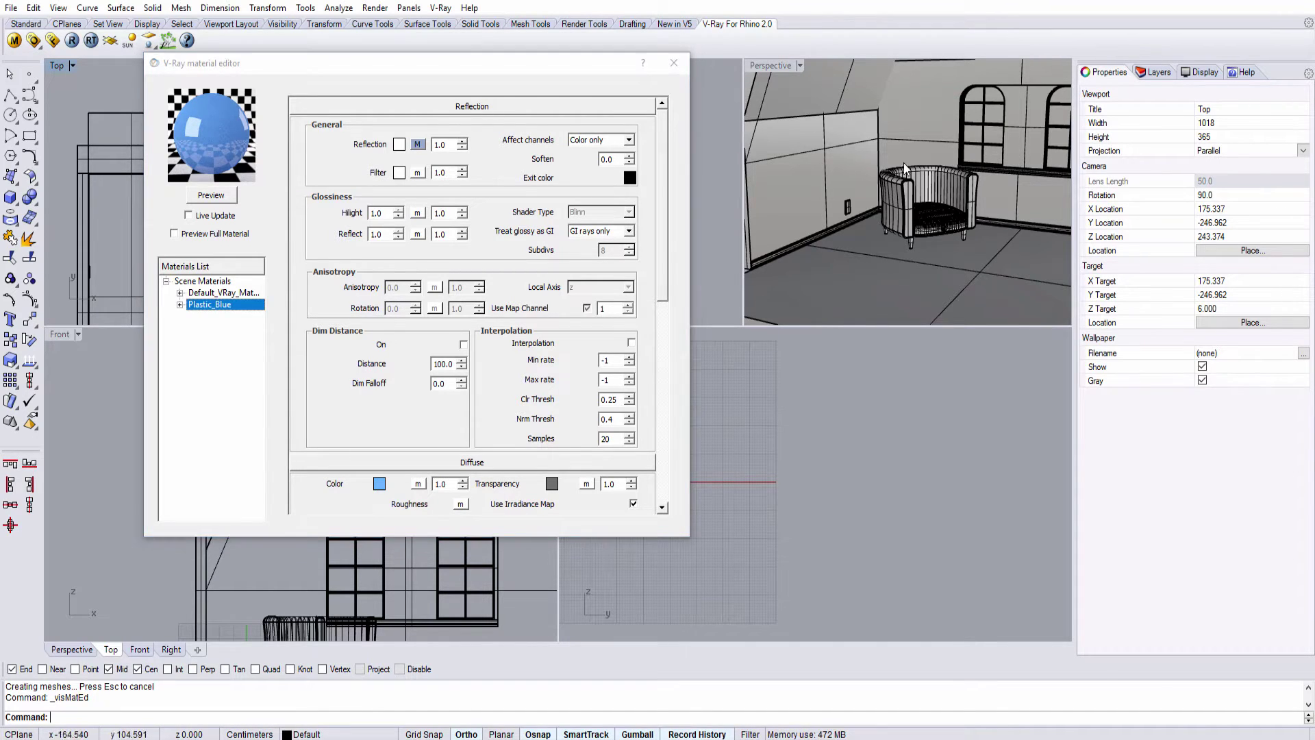
right_click(203, 309)
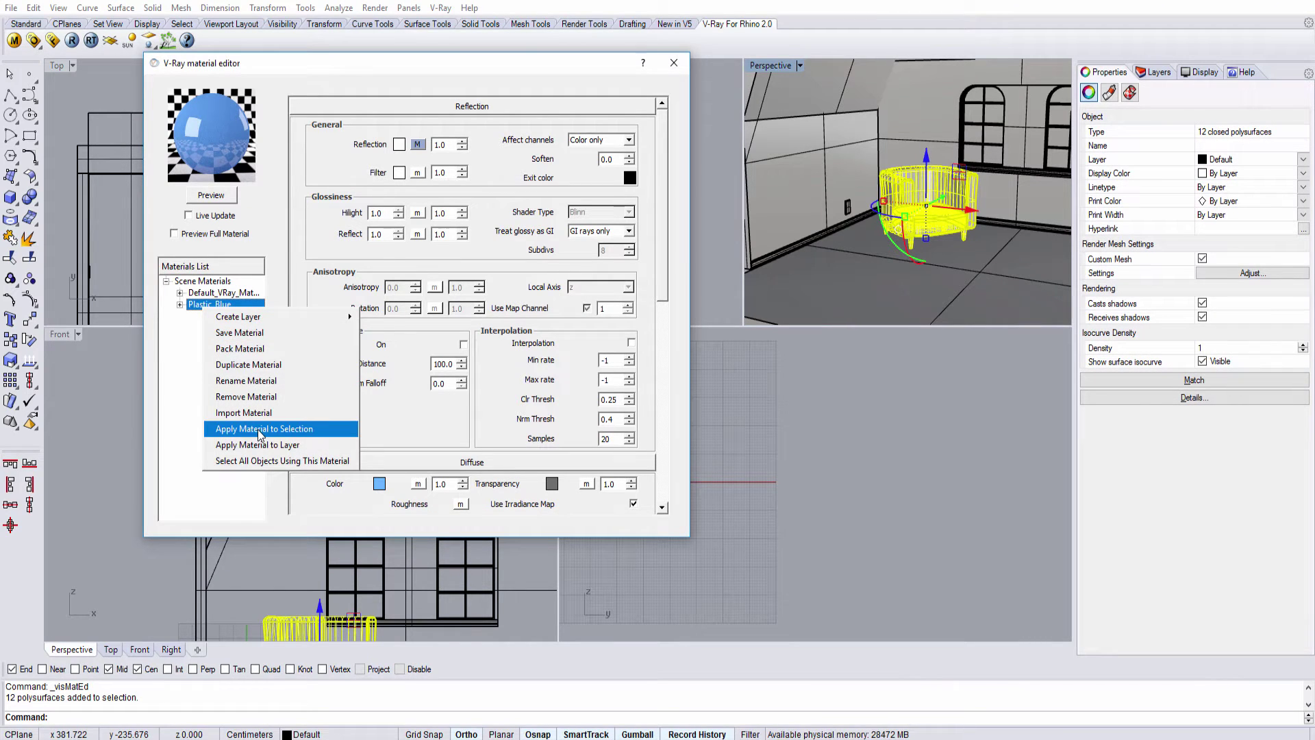
click(260, 429)
Apply the Plastic_Blue material to the room's floor
click(871, 256)
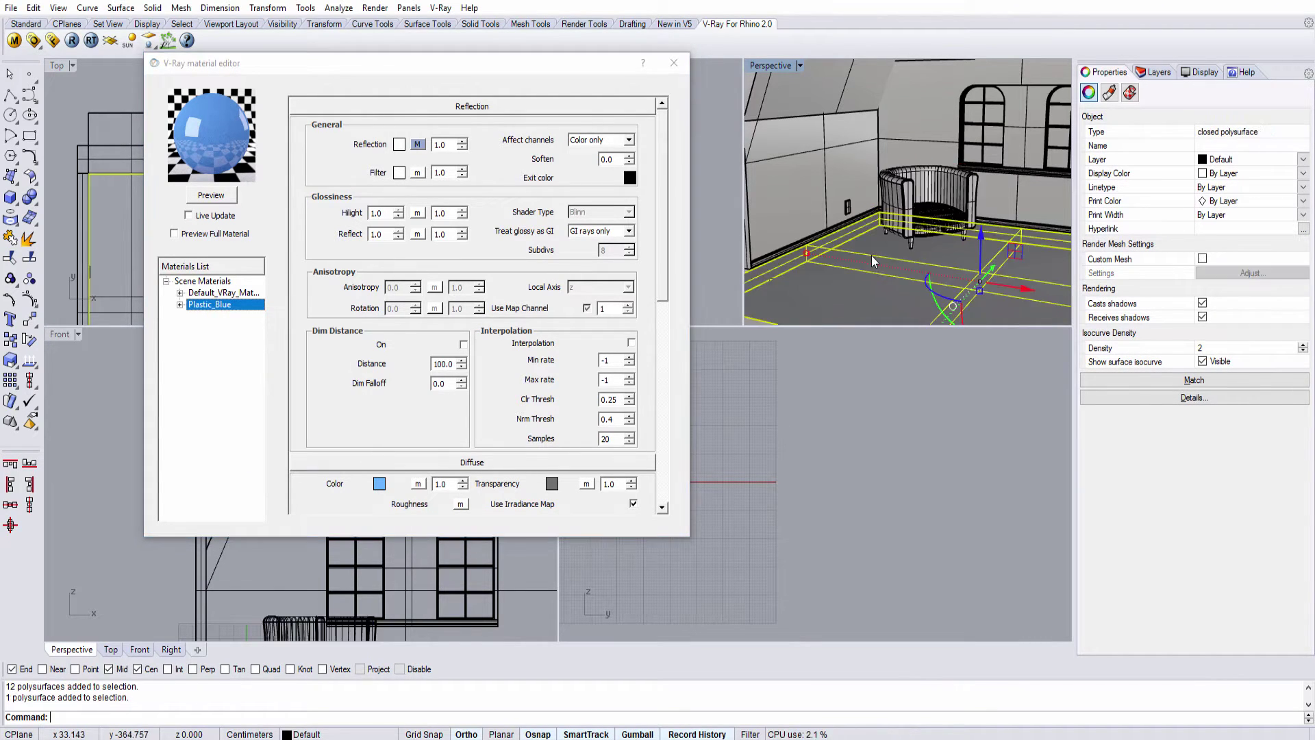
right_click(203, 306)
click(219, 370)
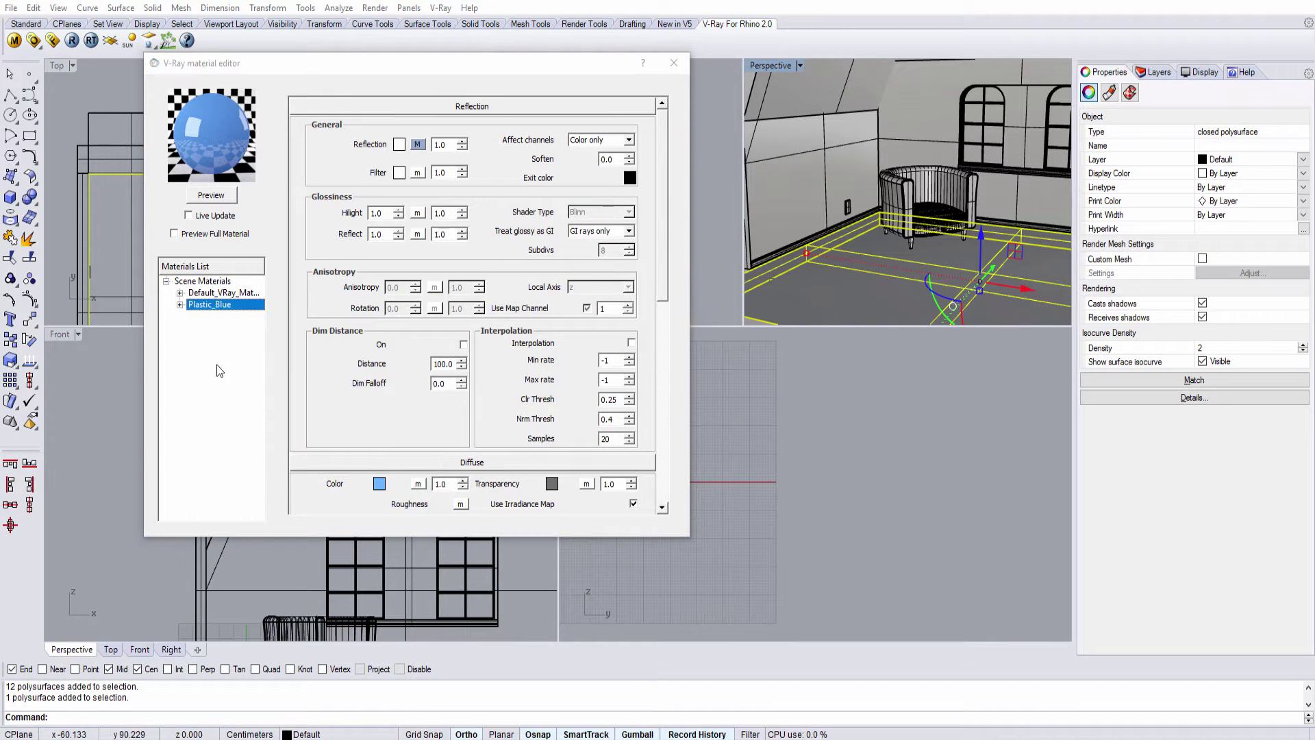
Select the walls, windows and armchair together, leaving out the floor
drag(395, 66, 743, 109)
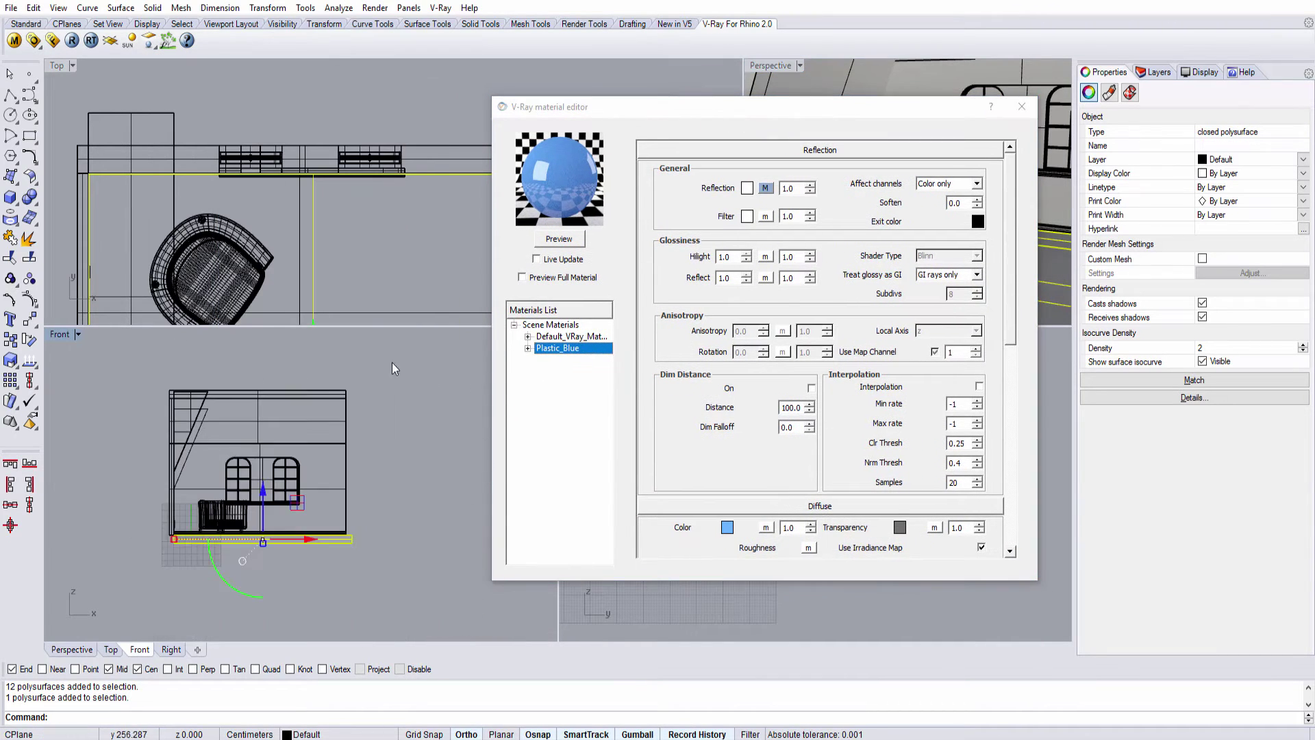
click(392, 367)
key(ctrl+a)
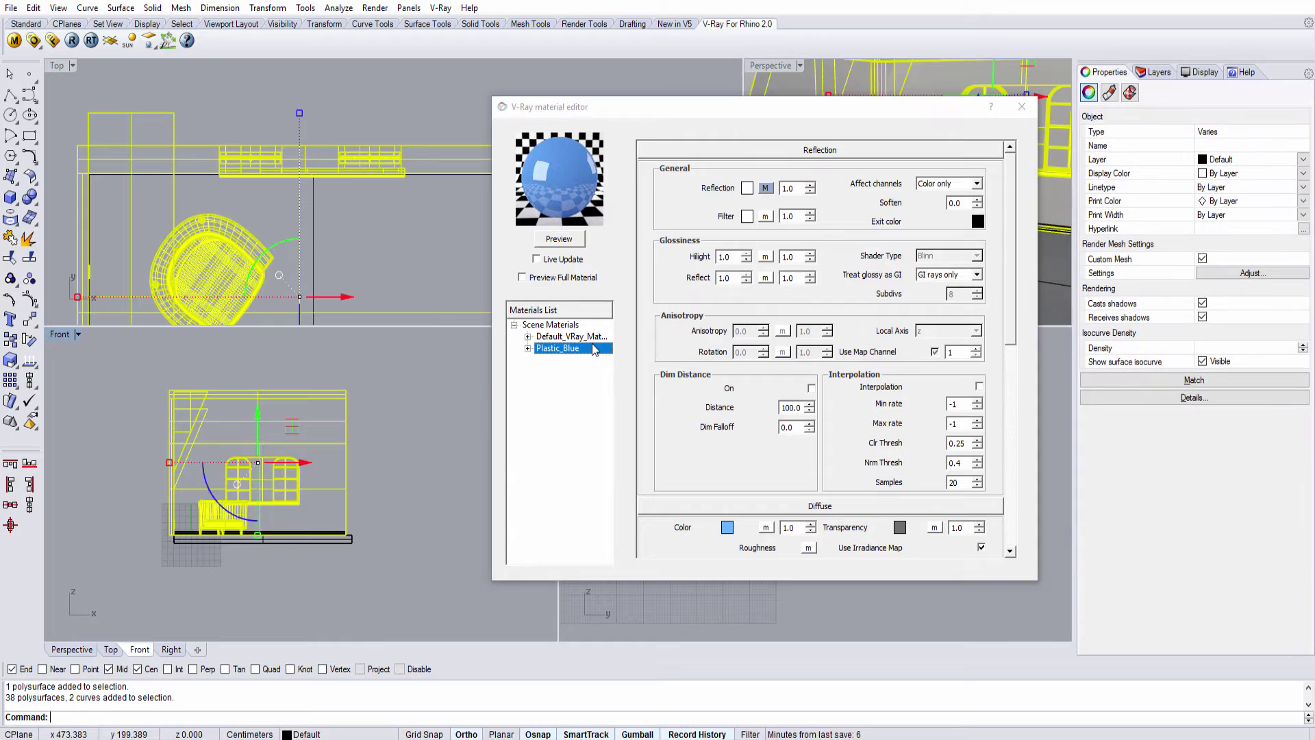
Load White Plastic.vismat from the Plastic folder into the scene materials
right_click(552, 326)
click(586, 356)
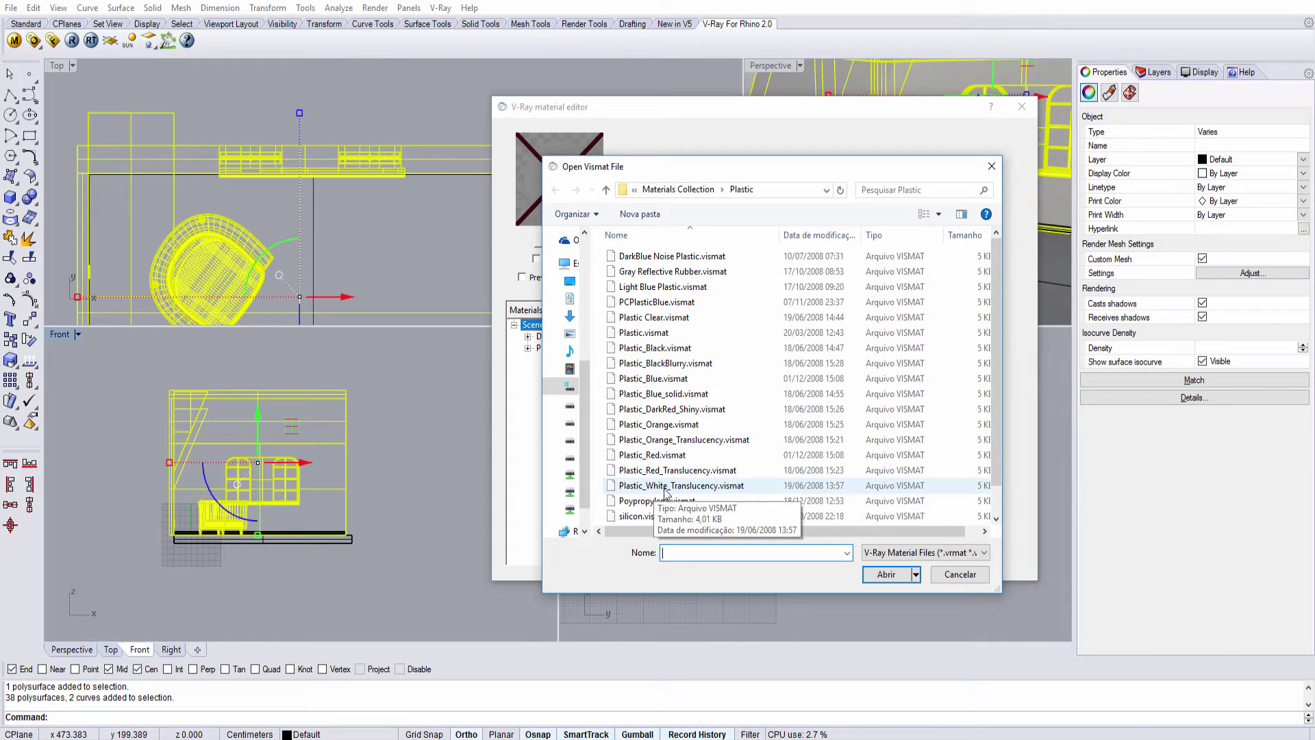
scroll(682, 492, down, 1)
click(644, 516)
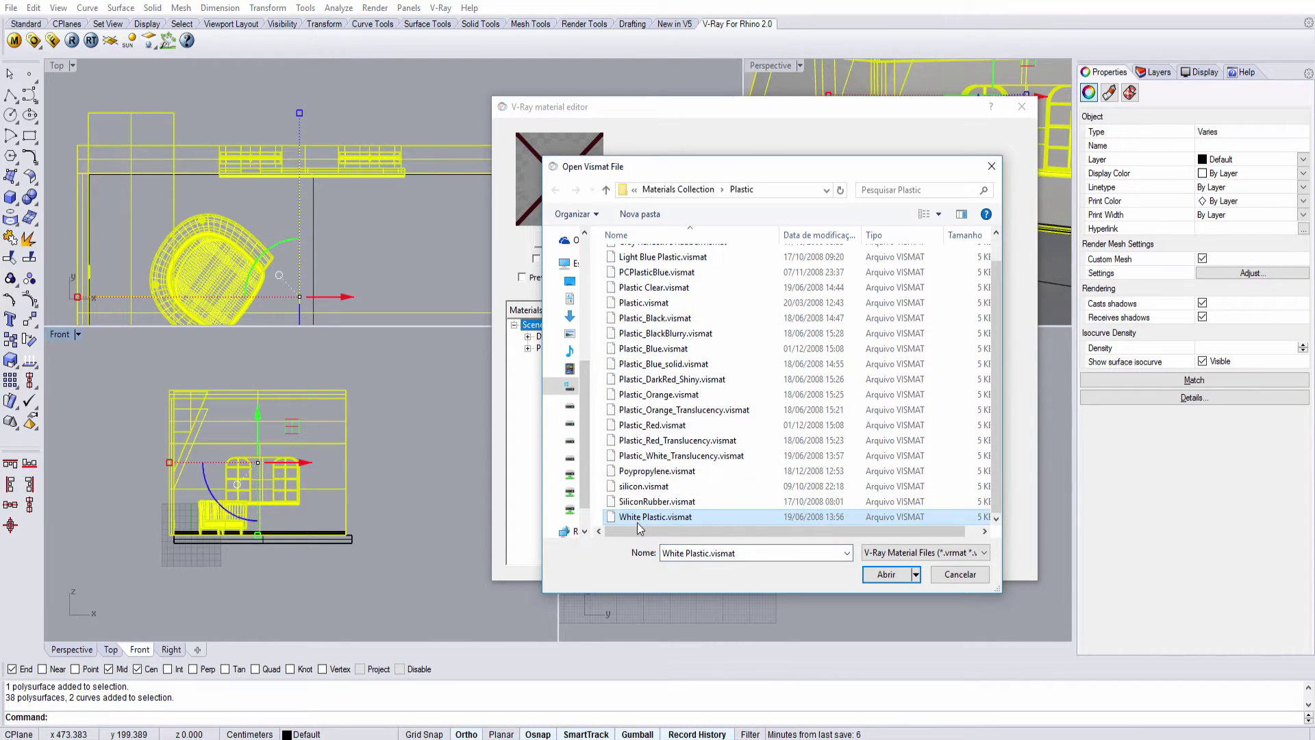
double_click(638, 518)
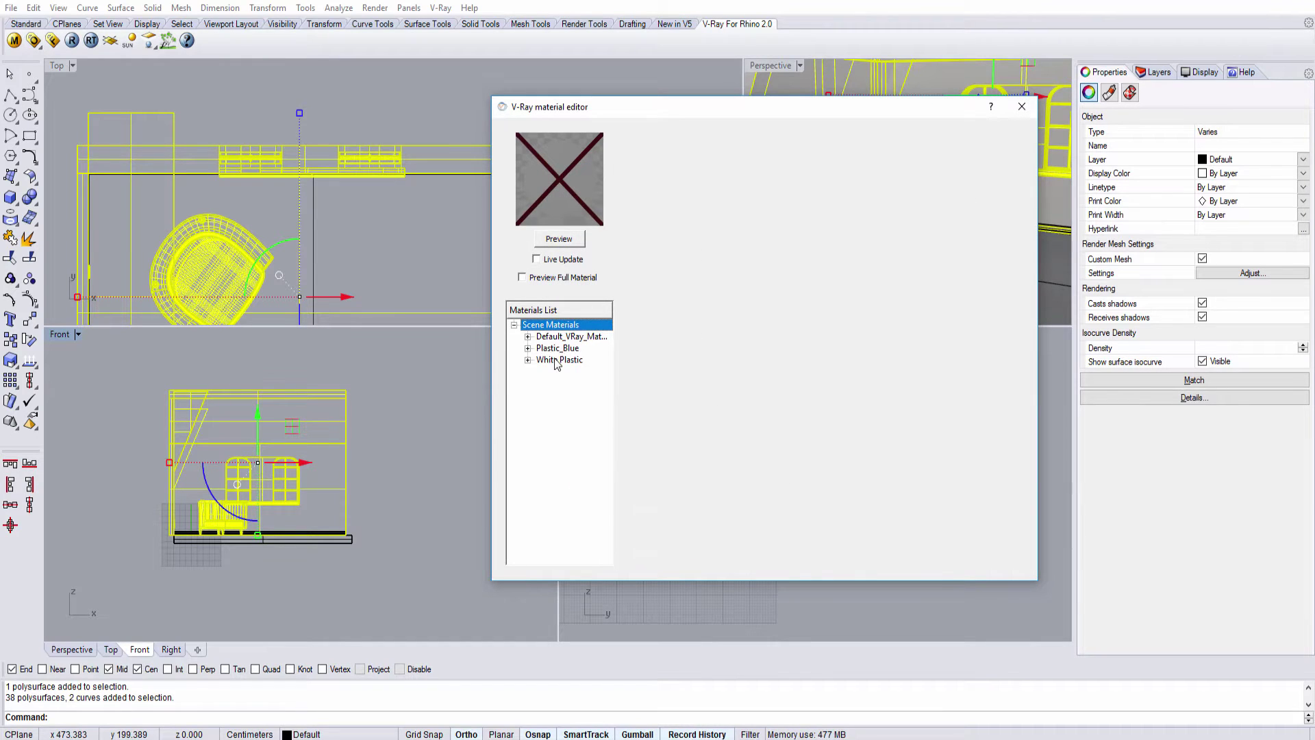
Apply the White Plastic material to the selected walls, windows and armchair, and close the material editor
right_click(569, 359)
click(612, 481)
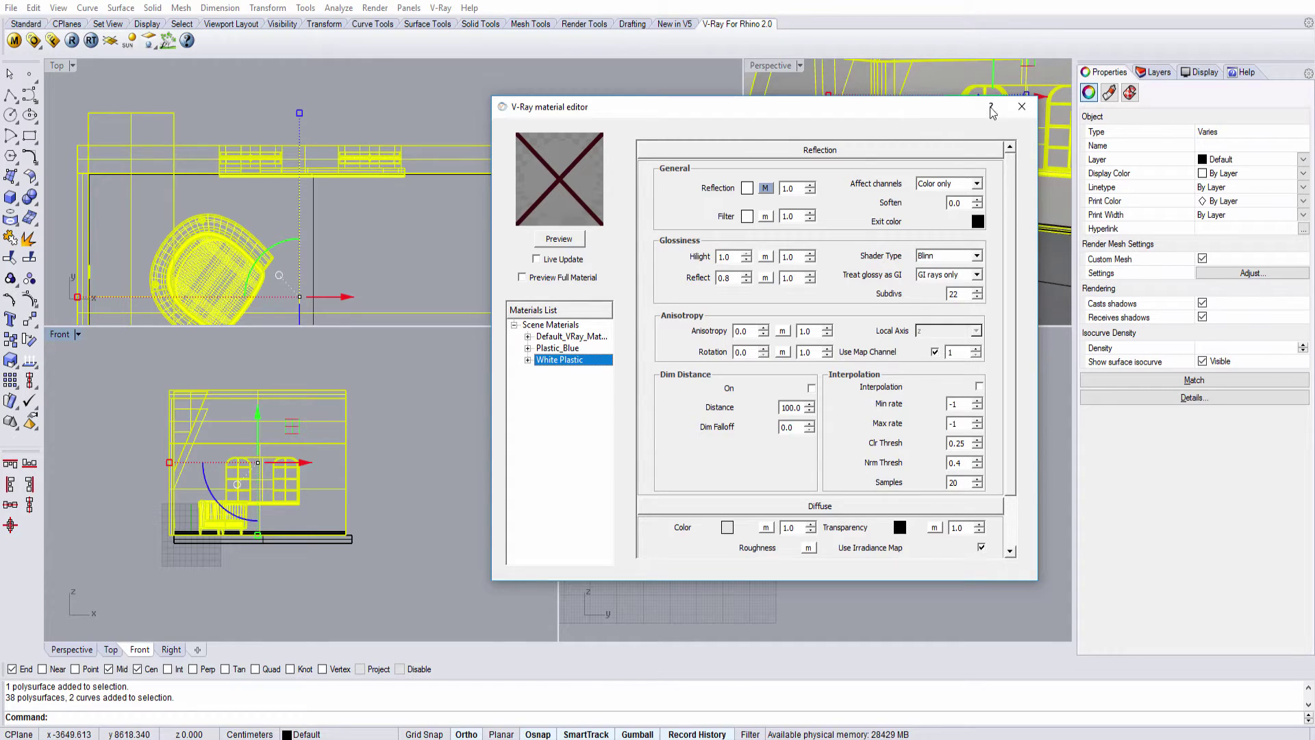
click(1021, 107)
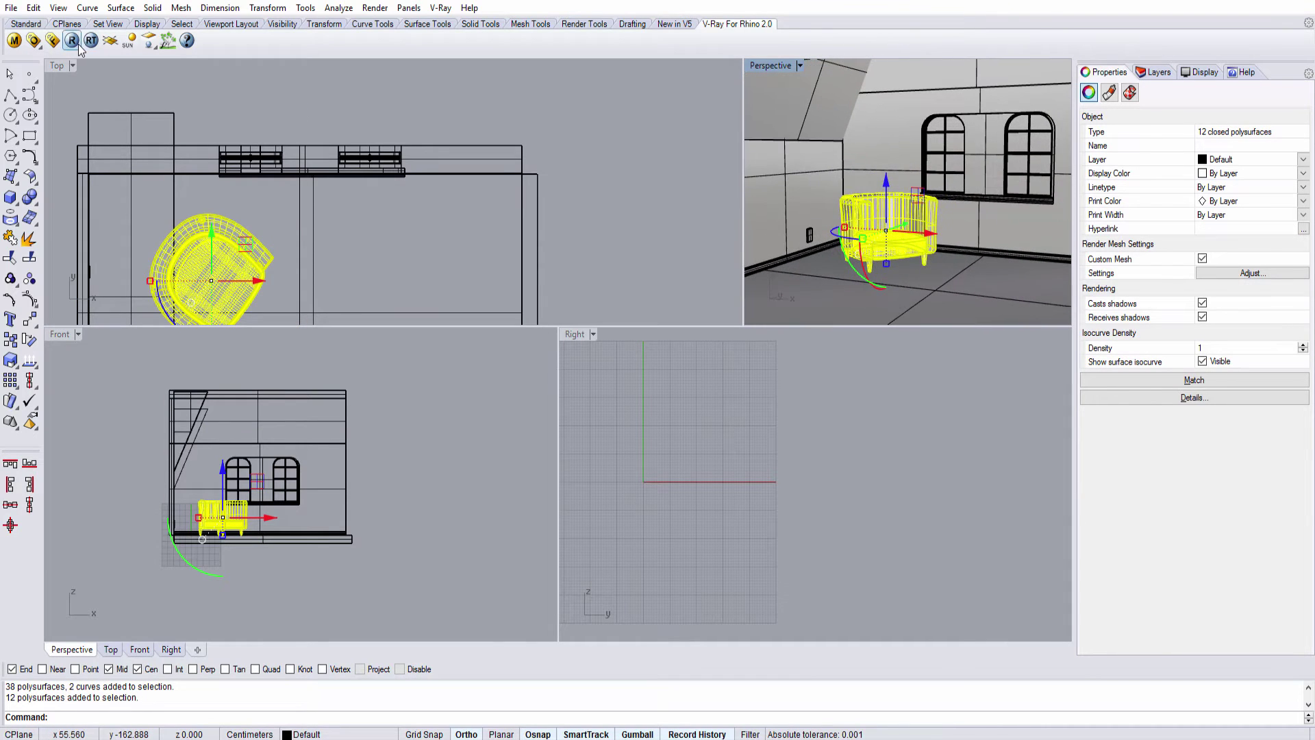
Dock the V-Ray toolbar beside the standard tools and render the Perspective view with V-Ray
drag(5, 41, 1256, 47)
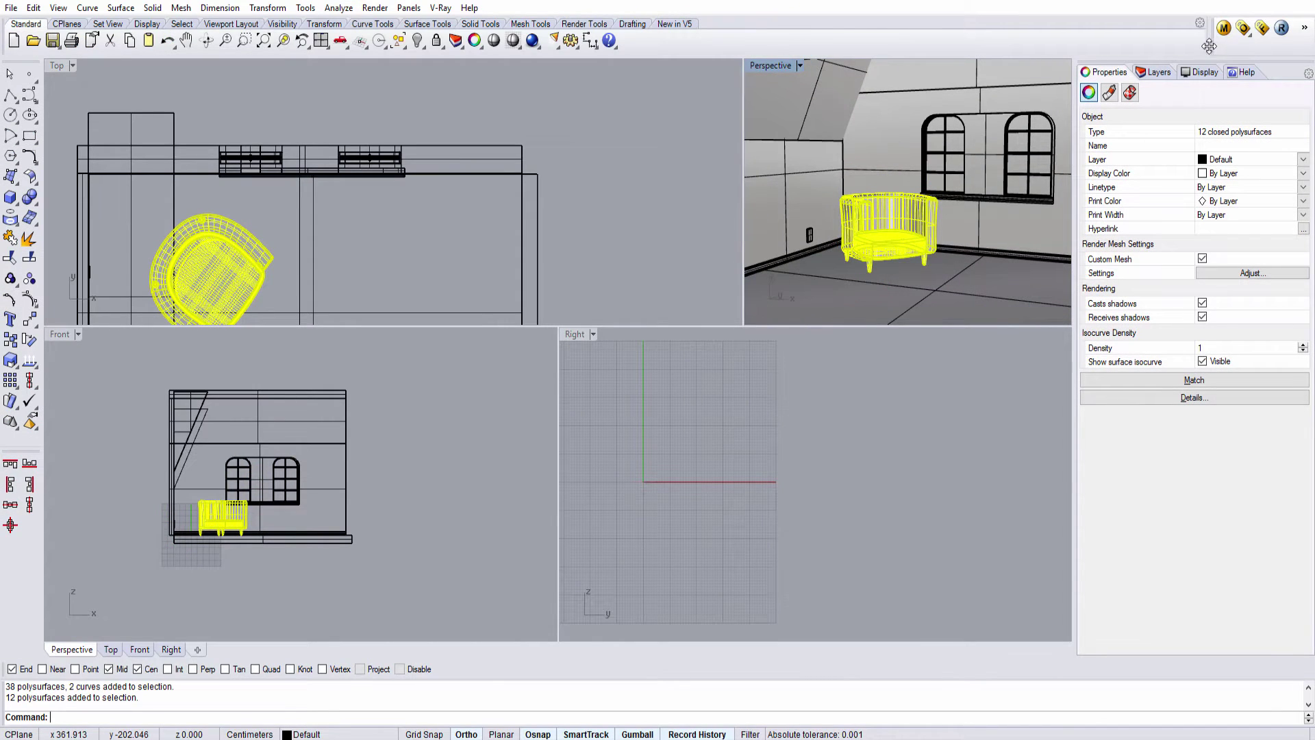
click(1282, 27)
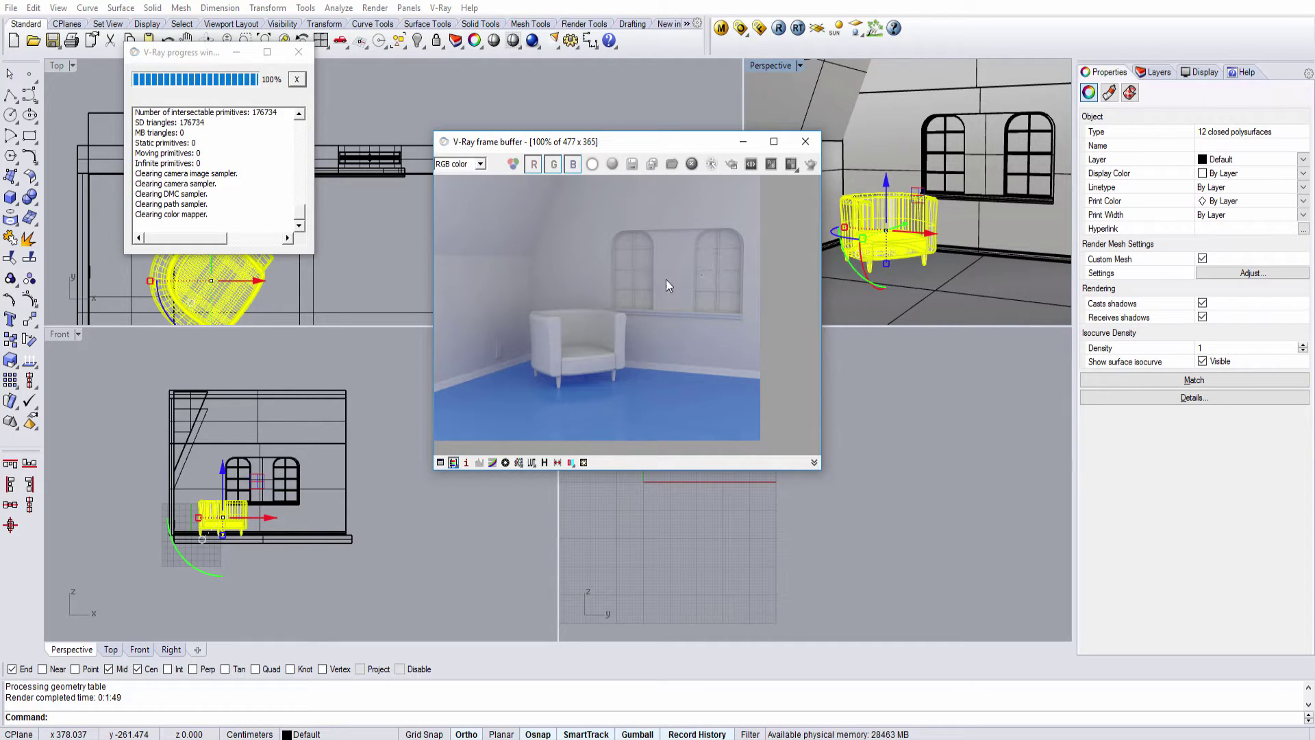
Examine the armchair, windows, walls and floor up close in the rendered image, and close the frame buffer
scroll(560, 344, up, 1)
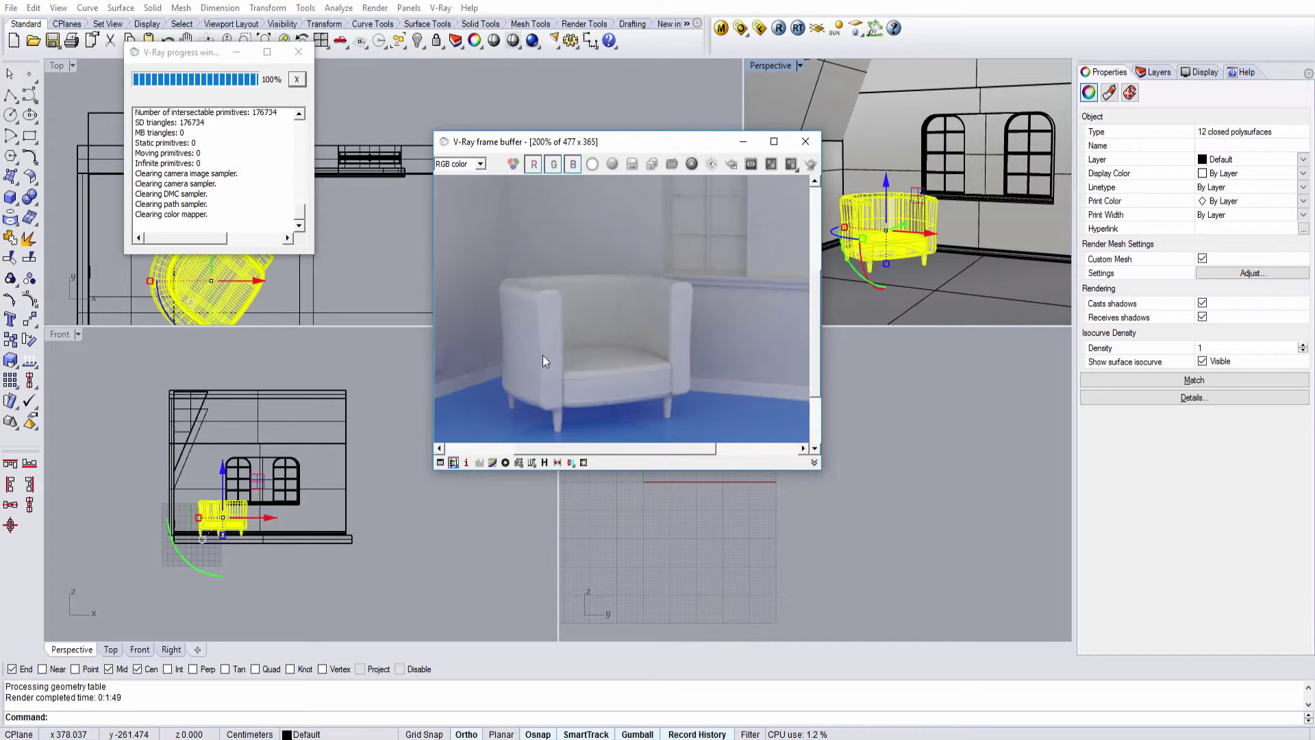
middle_drag(569, 360, 655, 355)
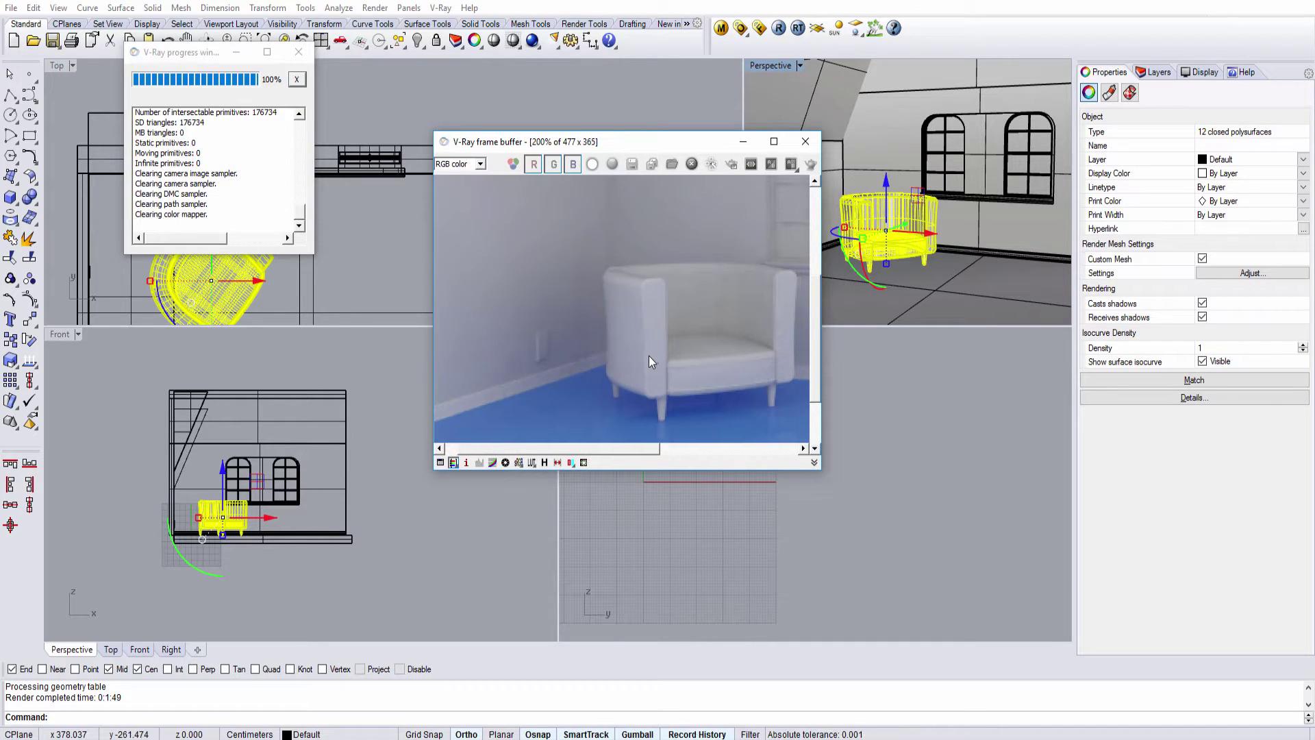
scroll(648, 356, down, 1)
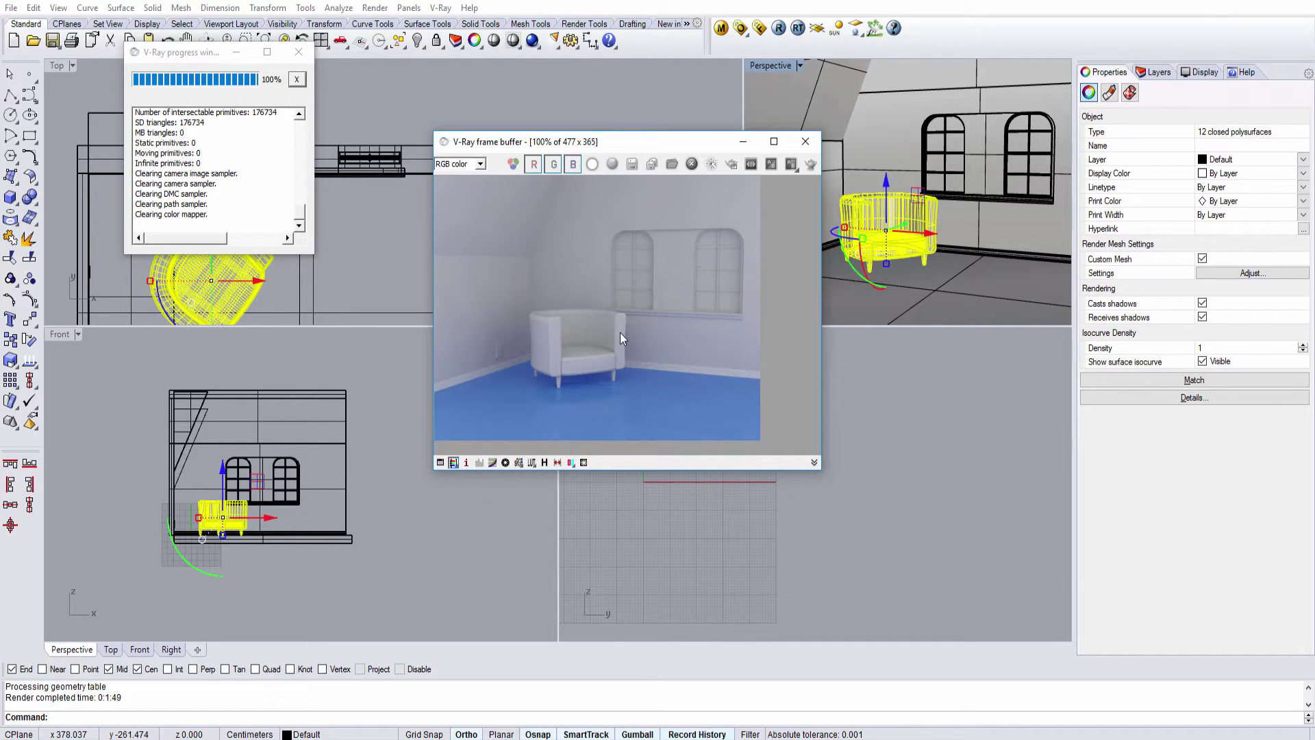
scroll(648, 302, up, 1)
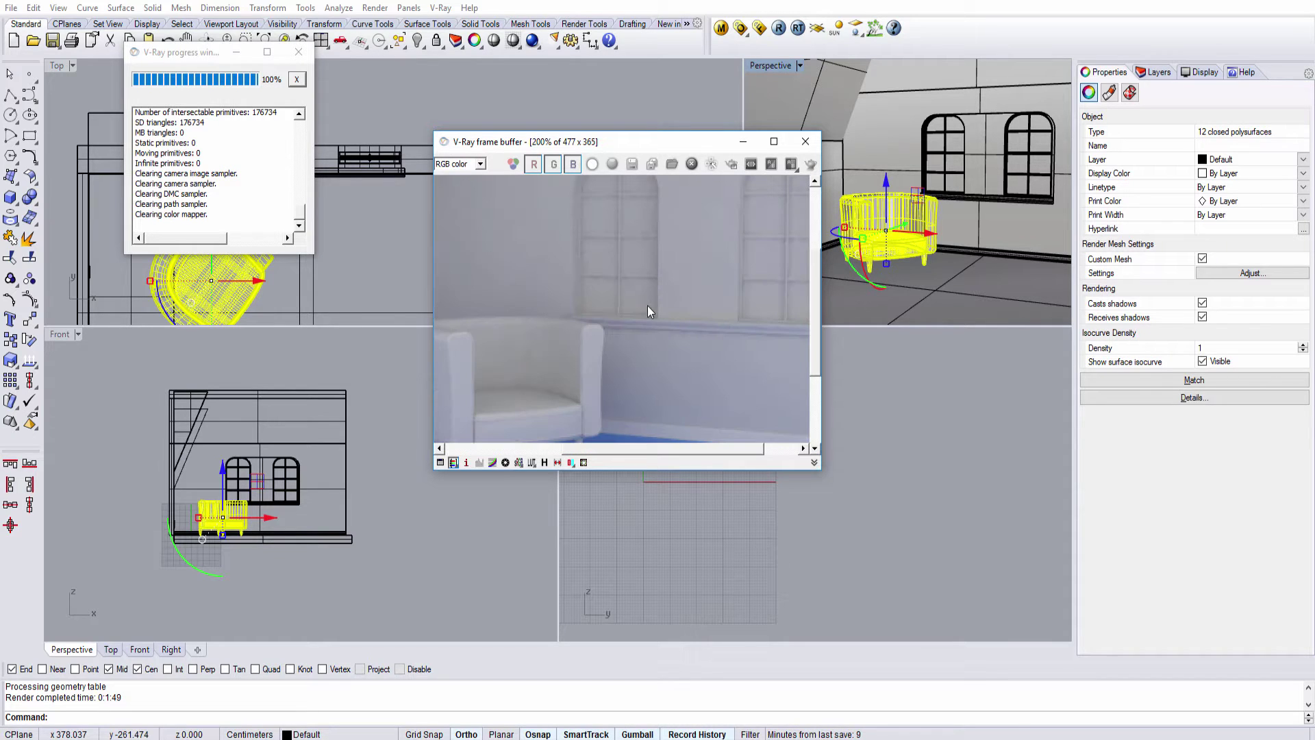
scroll(651, 332, down, 1)
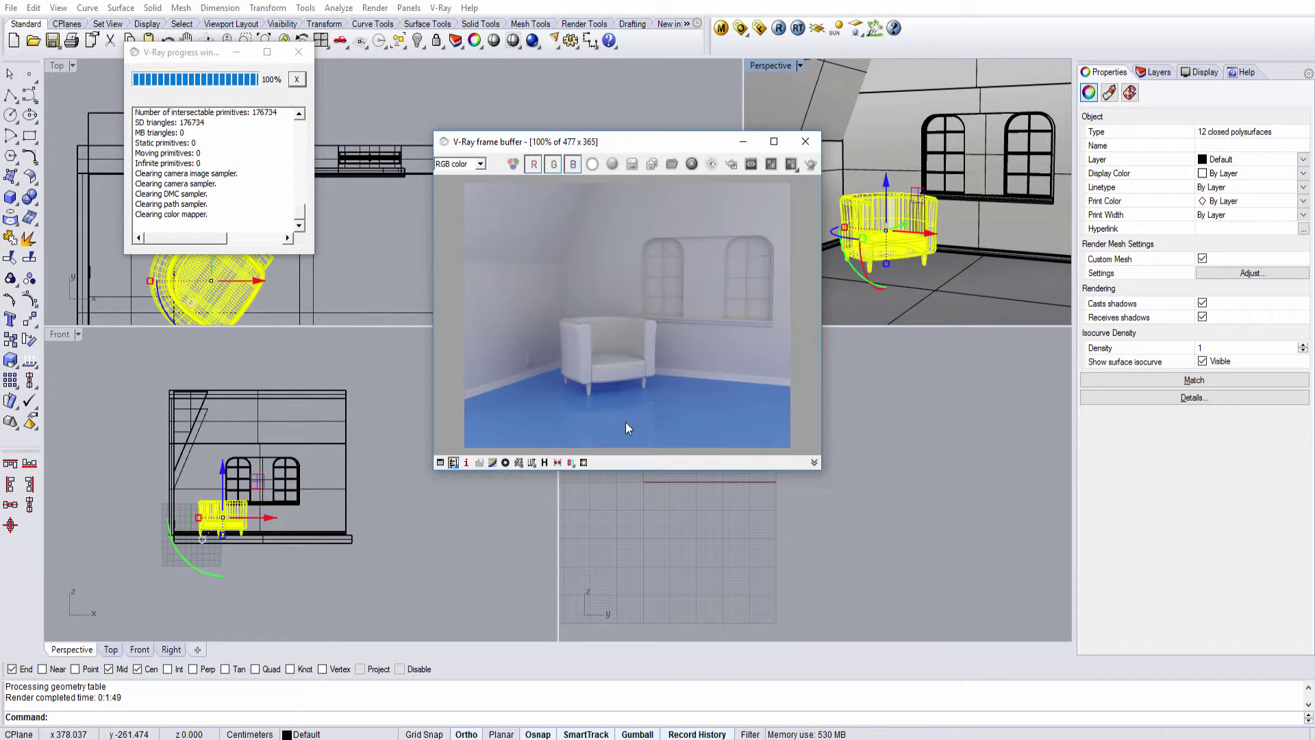
scroll(626, 429, up, 1)
middle_drag(675, 429, 580, 373)
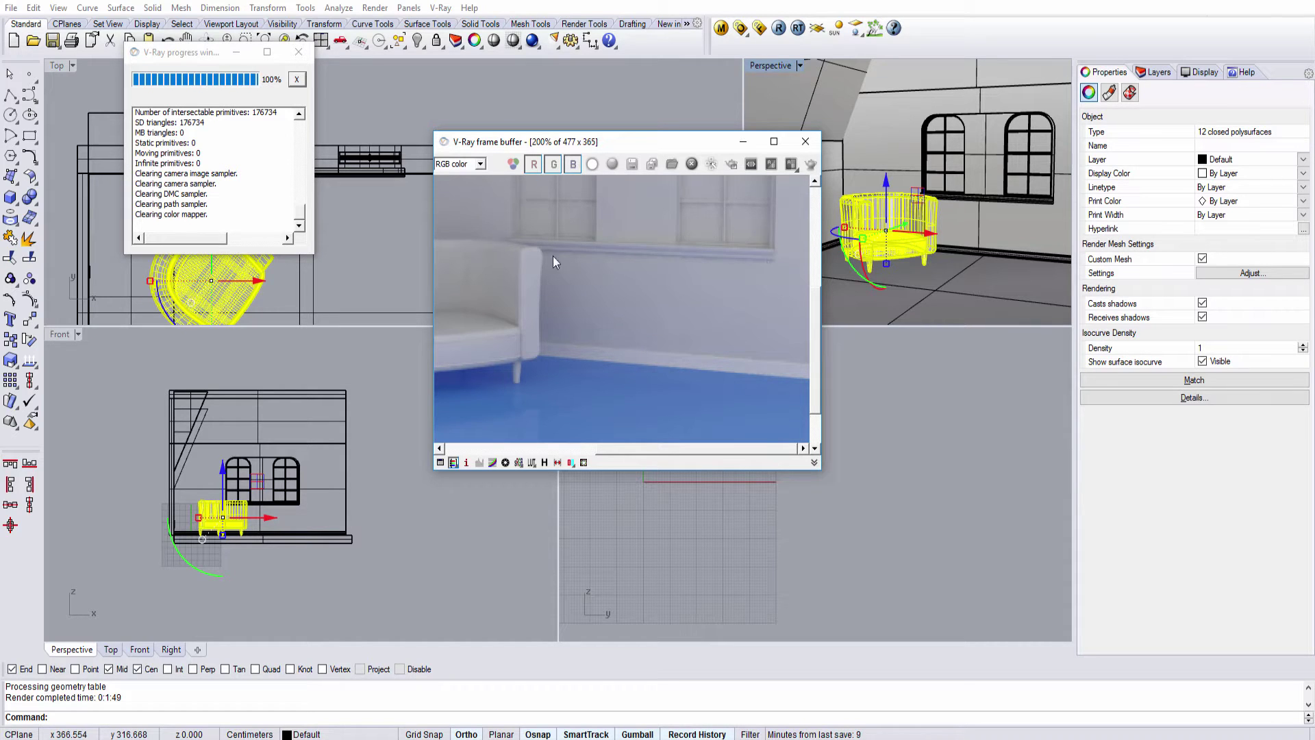
middle_drag(553, 257, 604, 261)
scroll(635, 375, down, 3)
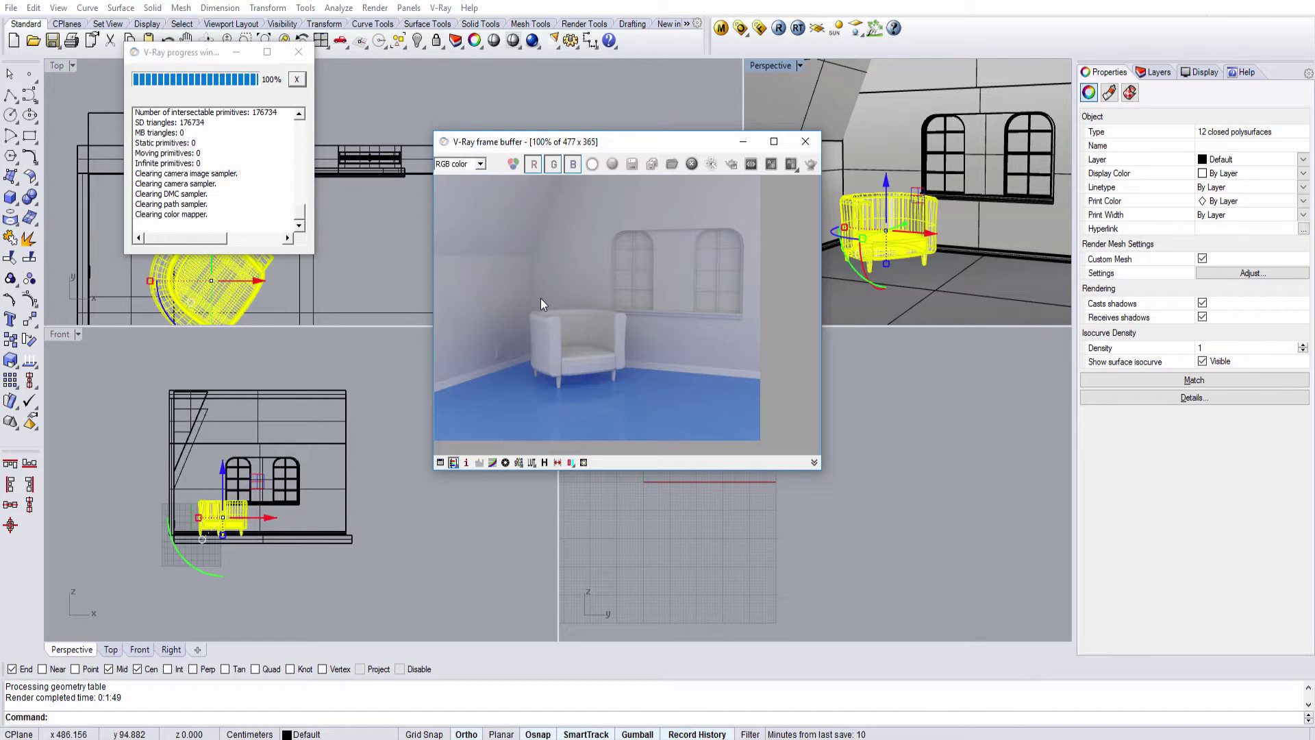
click(805, 141)
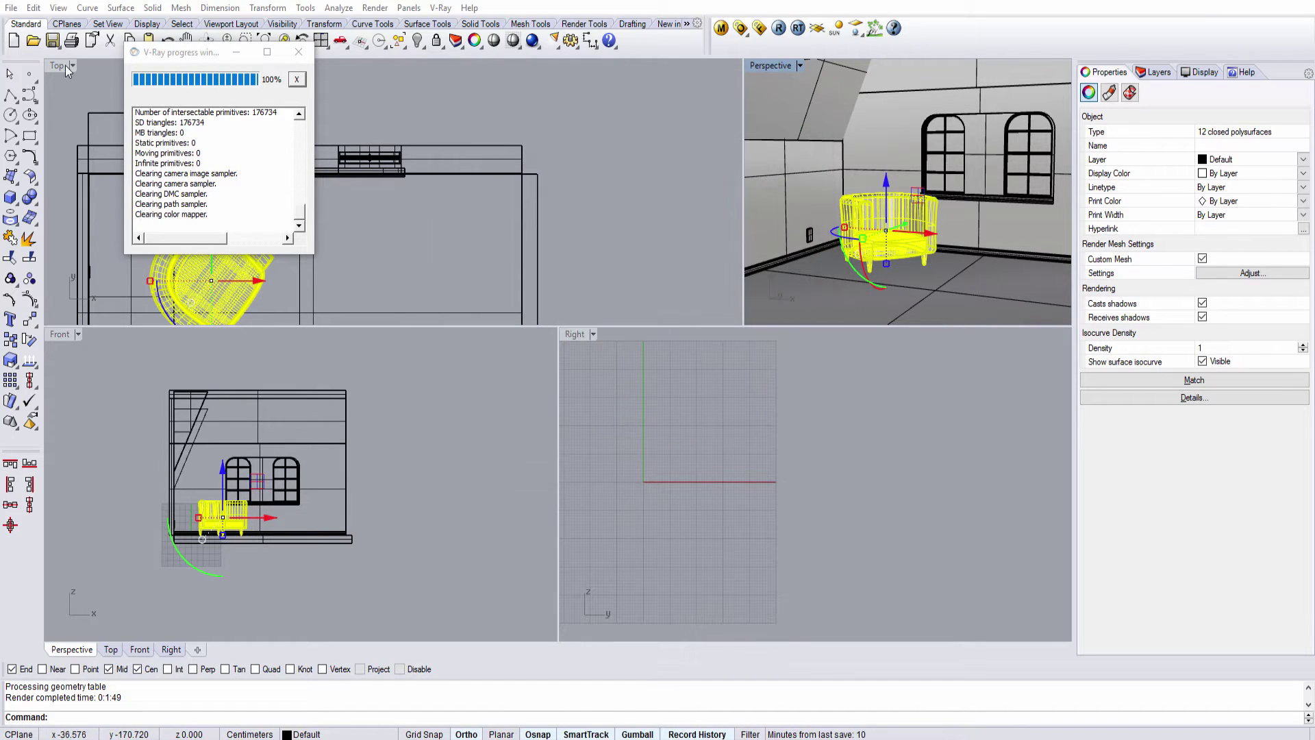
Review the reflection settings of the White Plastic and Plastic_Blue materials, and close the material editor
click(721, 28)
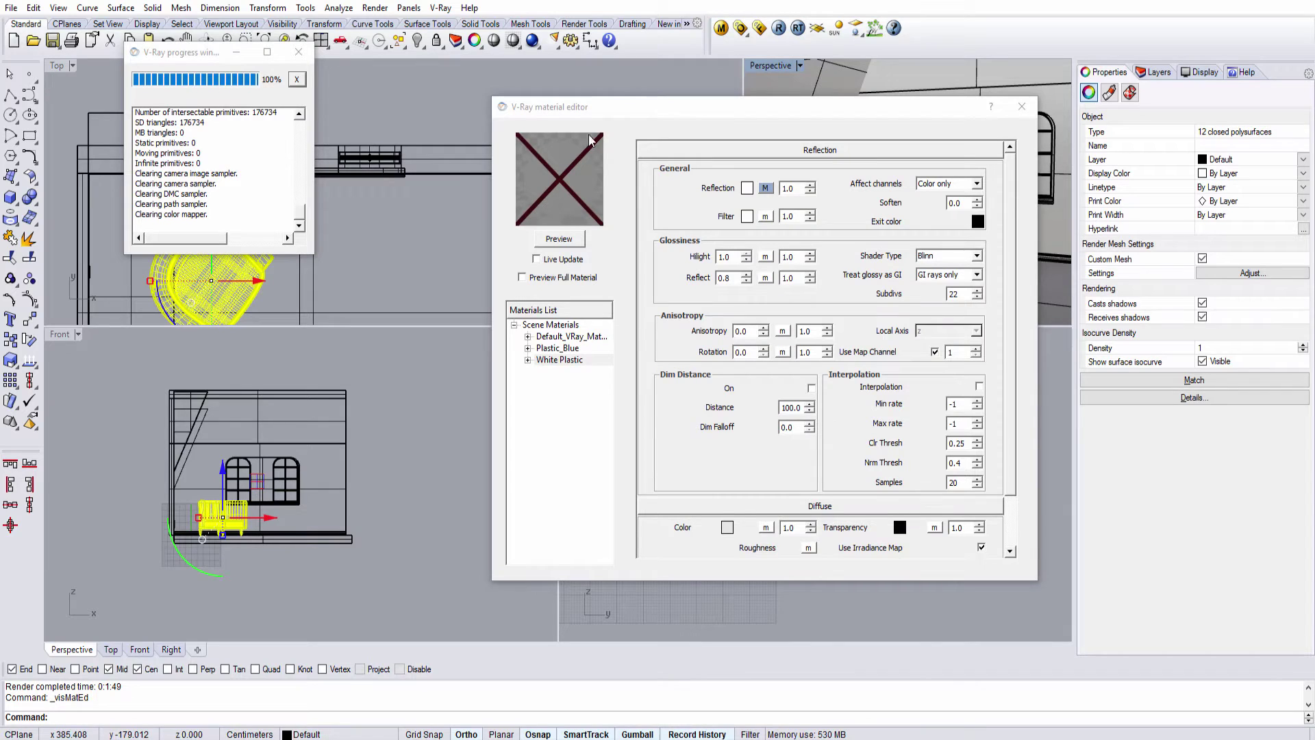
drag(608, 107, 500, 63)
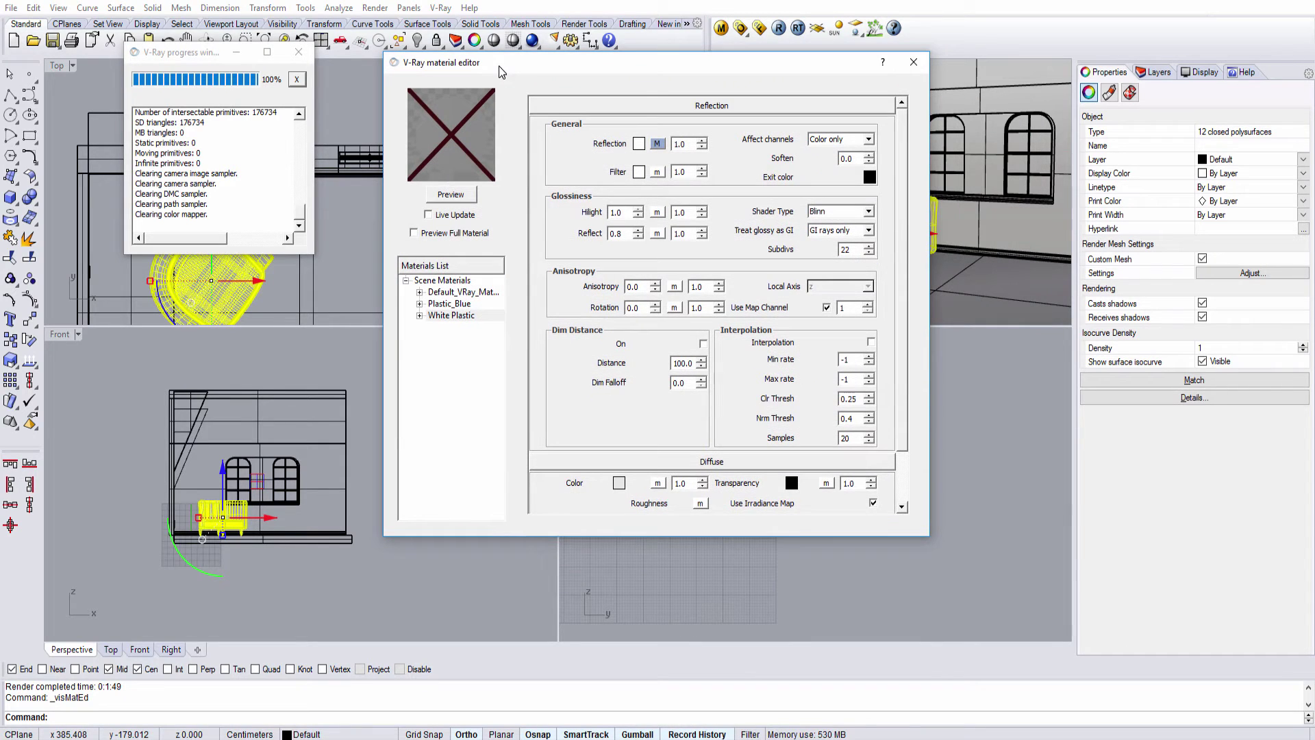
click(457, 305)
click(453, 317)
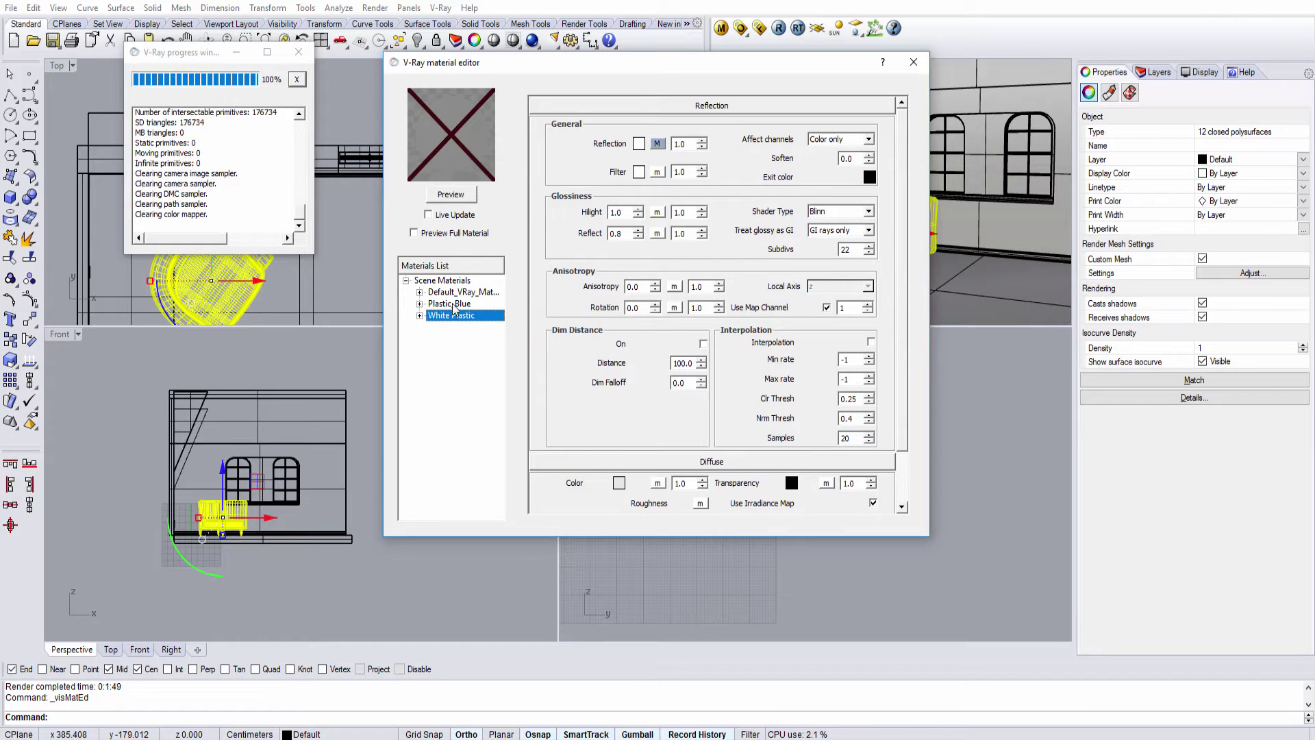
key(Up)
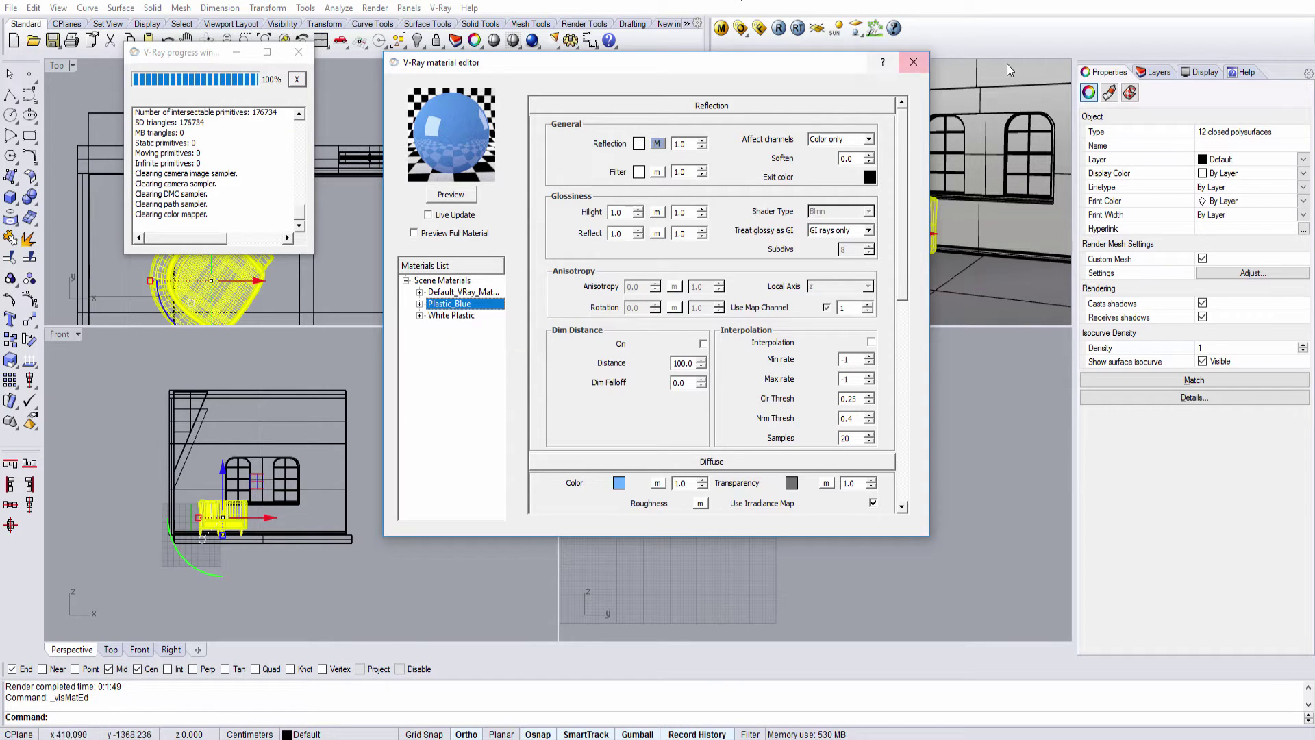
click(914, 62)
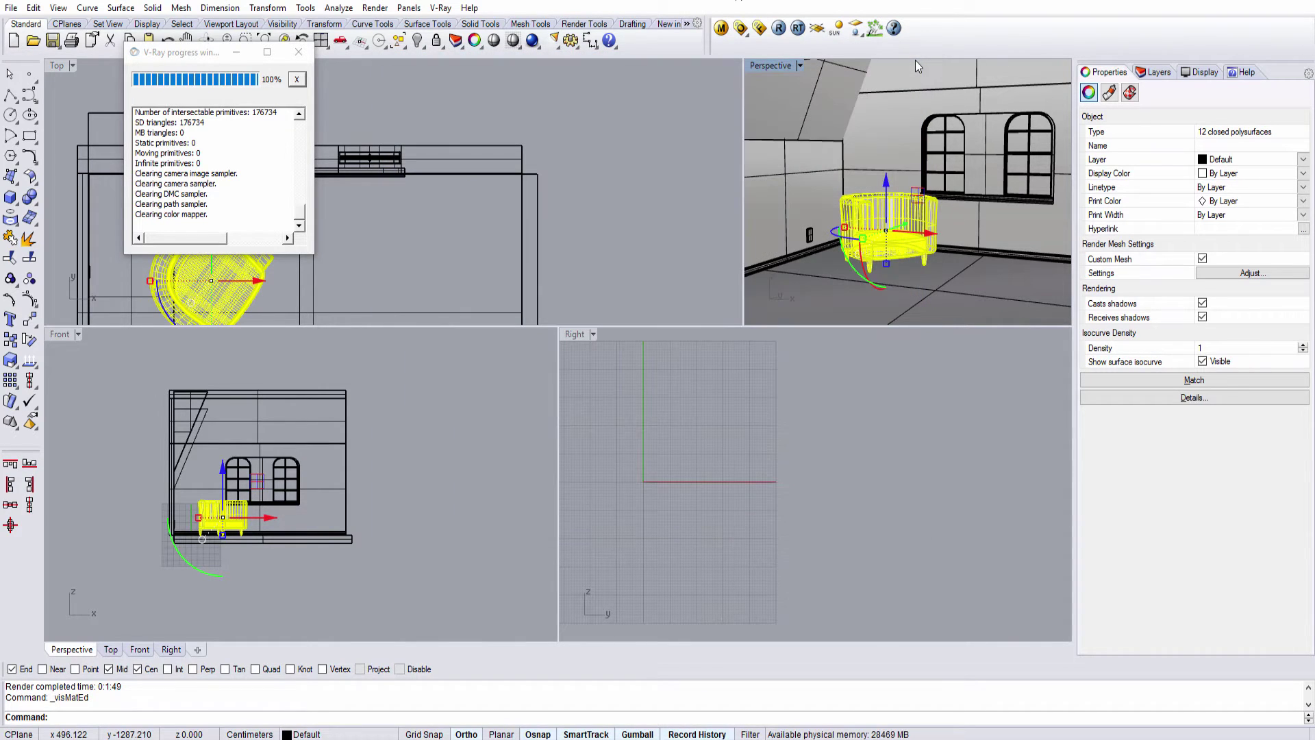
Deselect the armchair, and create a new Standard V-Ray material in the scene materials
key(Escape)
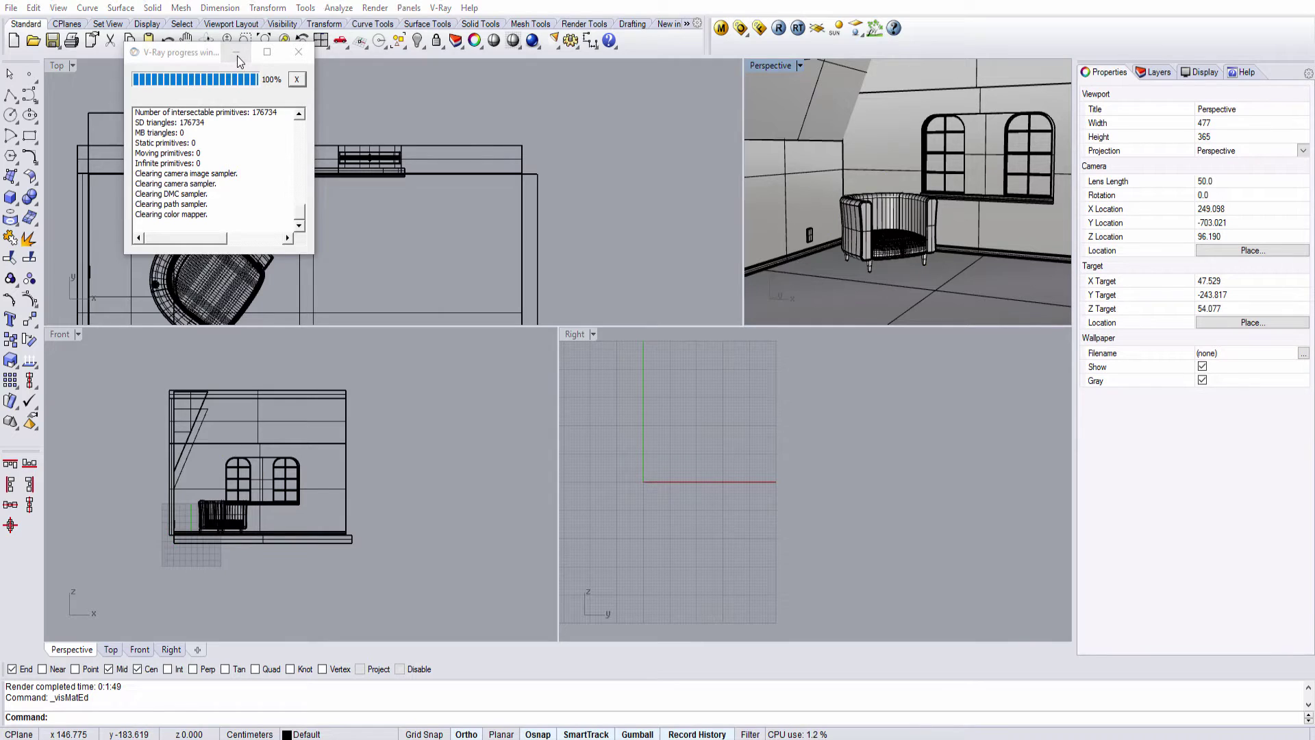
click(236, 53)
click(720, 27)
right_click(446, 280)
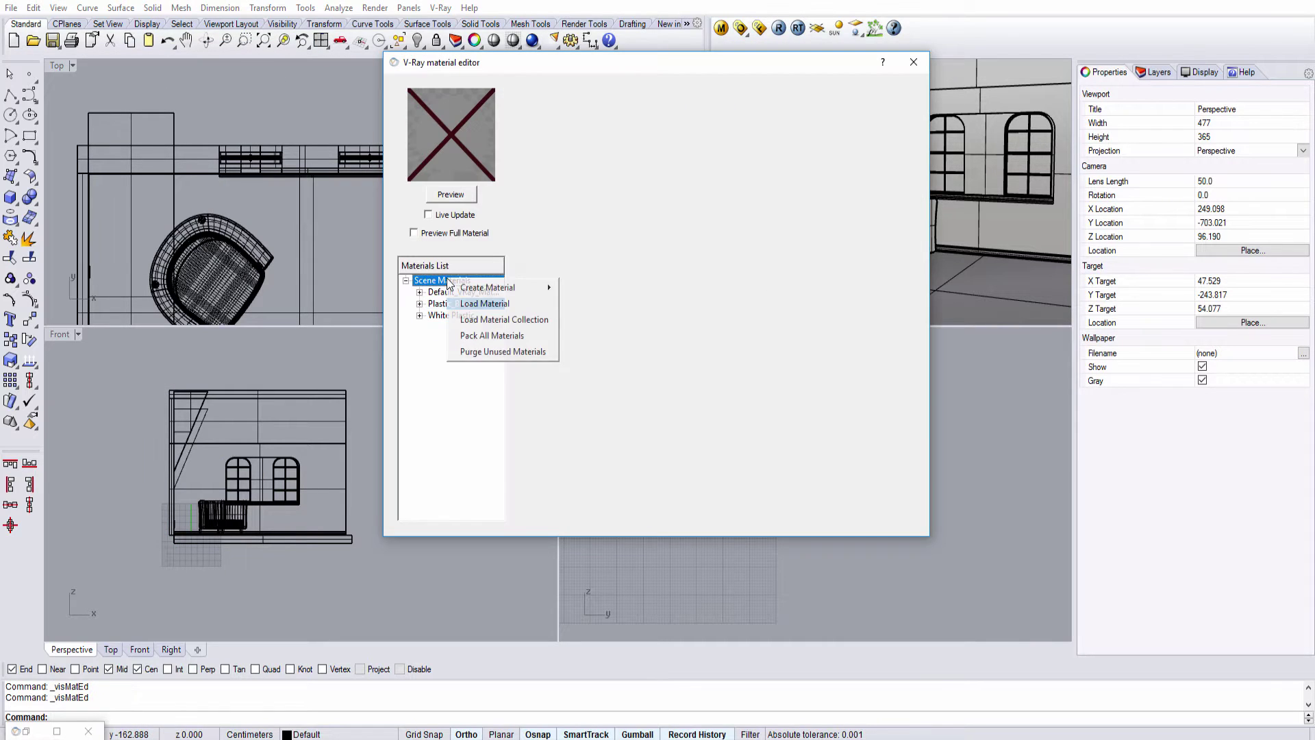
mouse_move(452, 287)
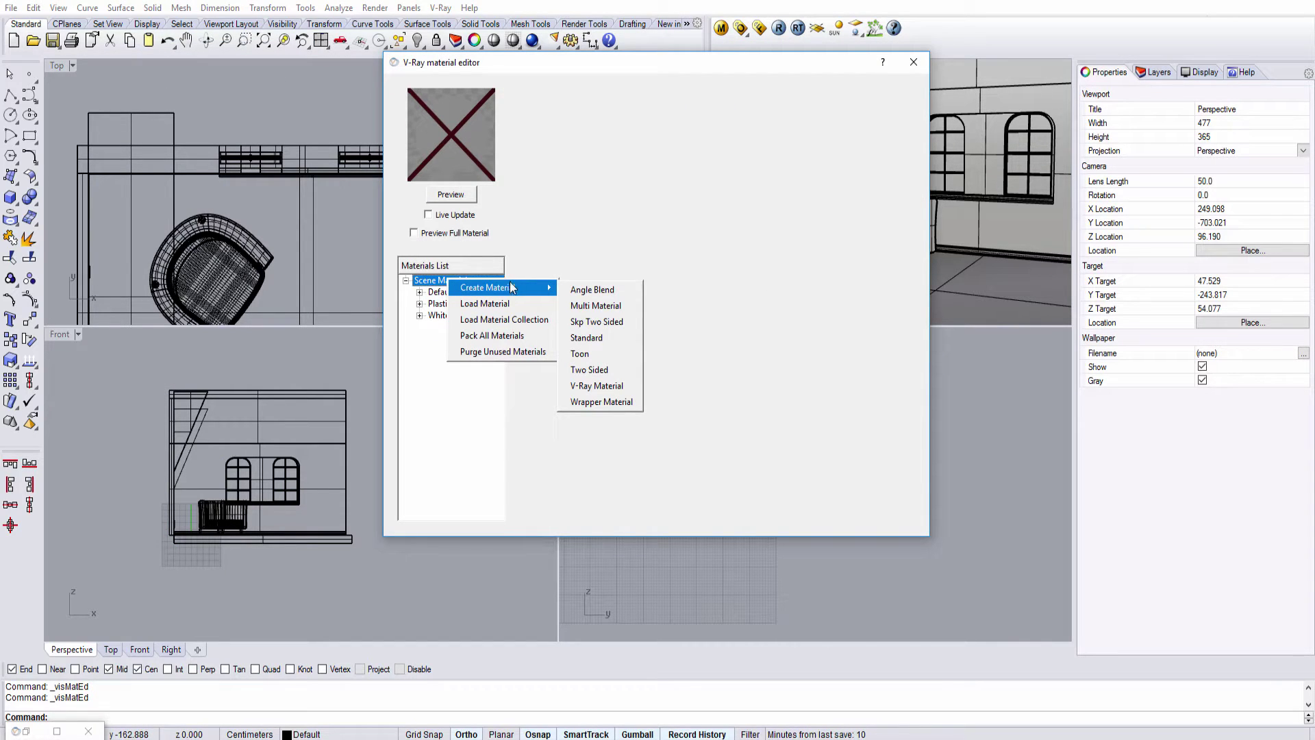
click(587, 337)
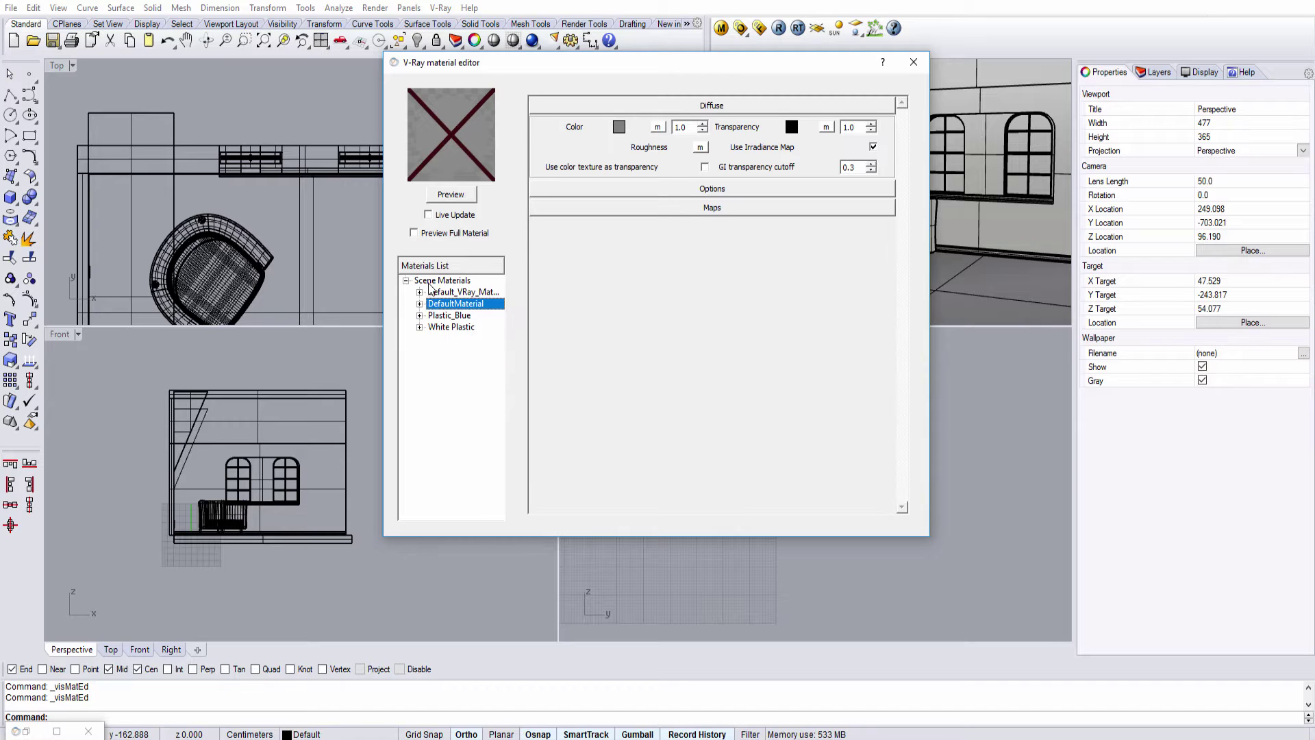
Rename the new default material as Plastic_yellow
right_click(441, 303)
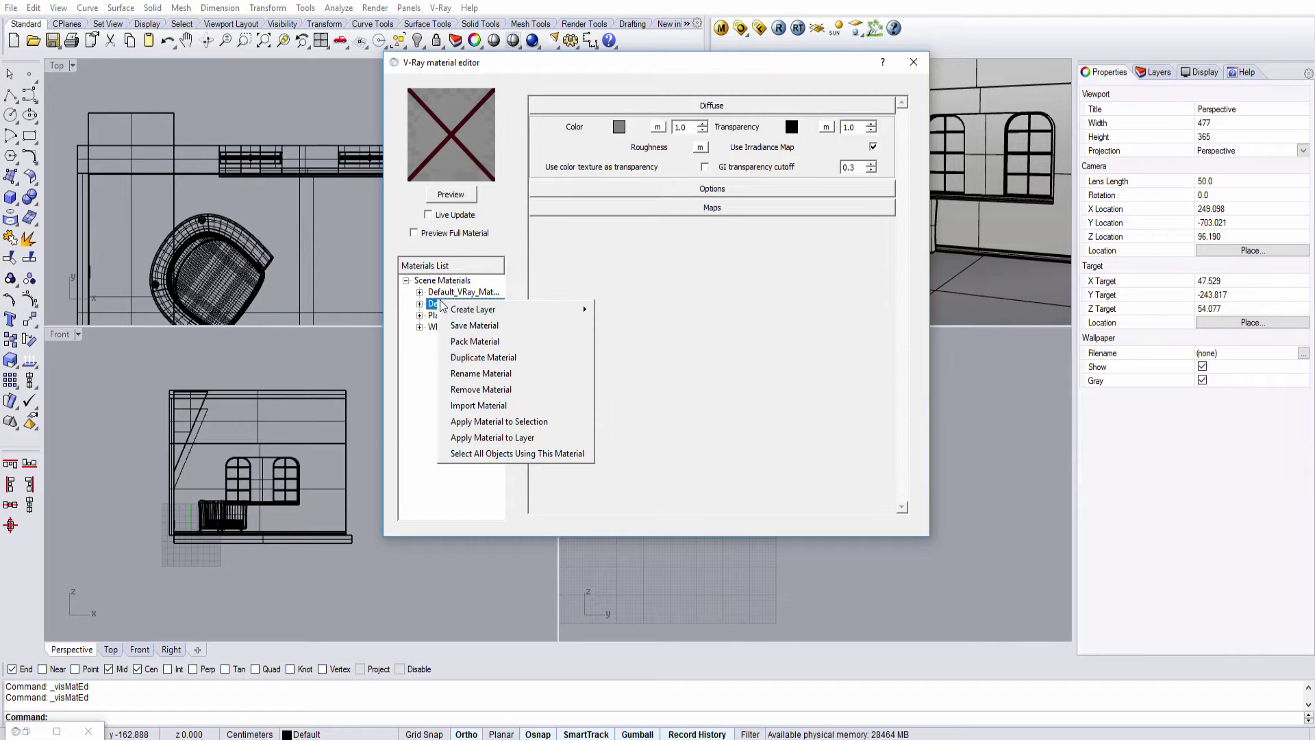
click(500, 370)
text(Plastic_)
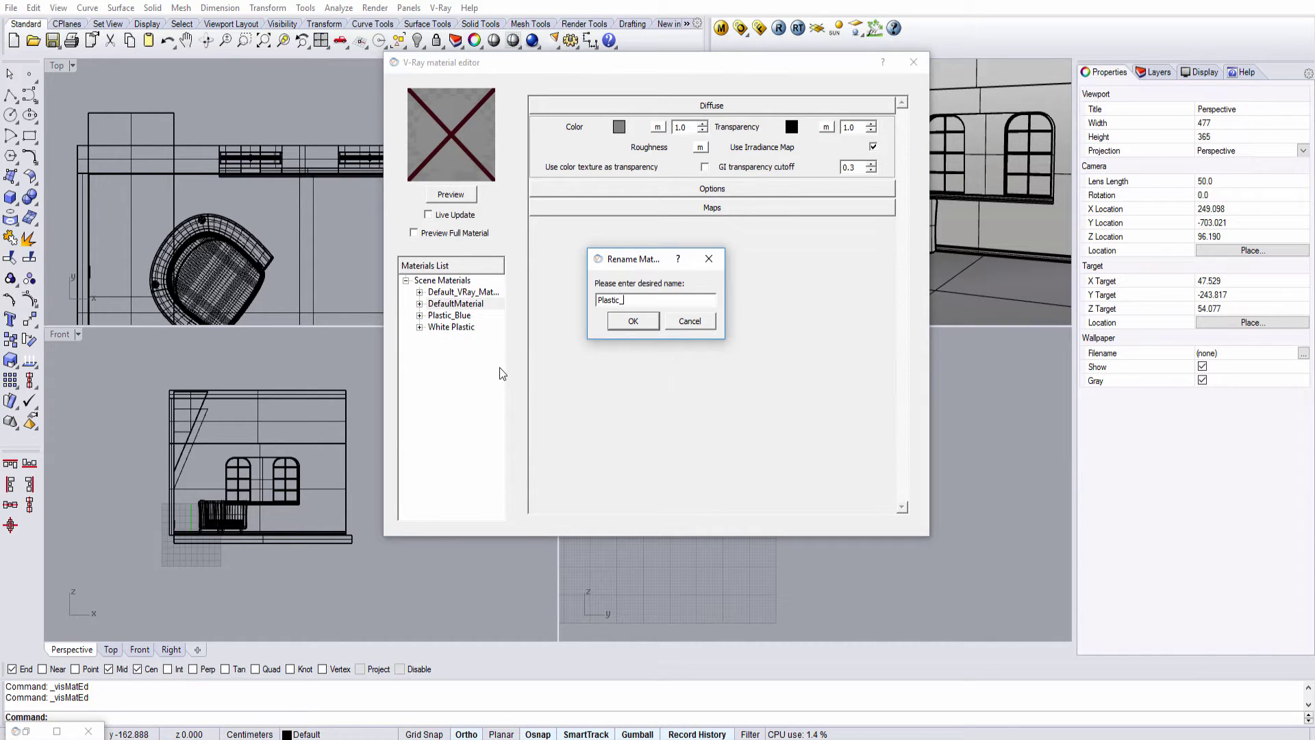
text(yellow)
click(634, 322)
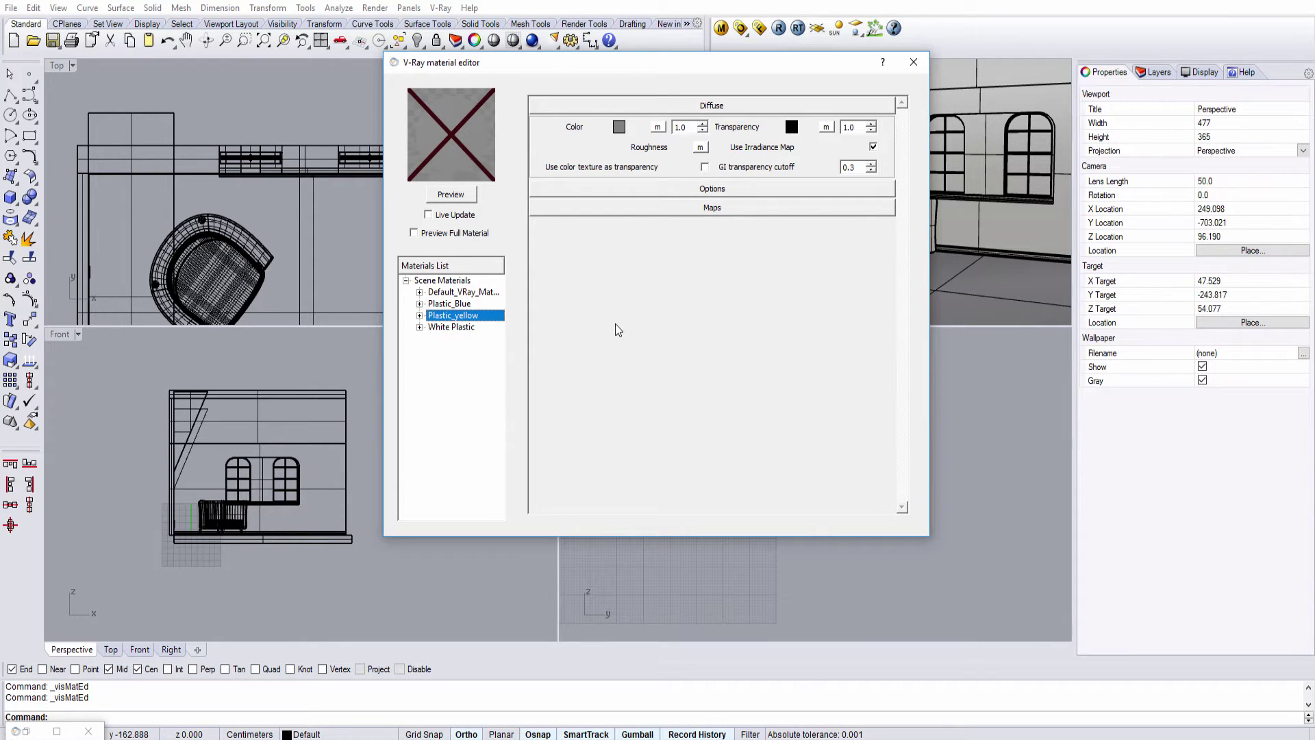
Preview the Plastic_yellow material and look through its Options and Maps settings
click(451, 195)
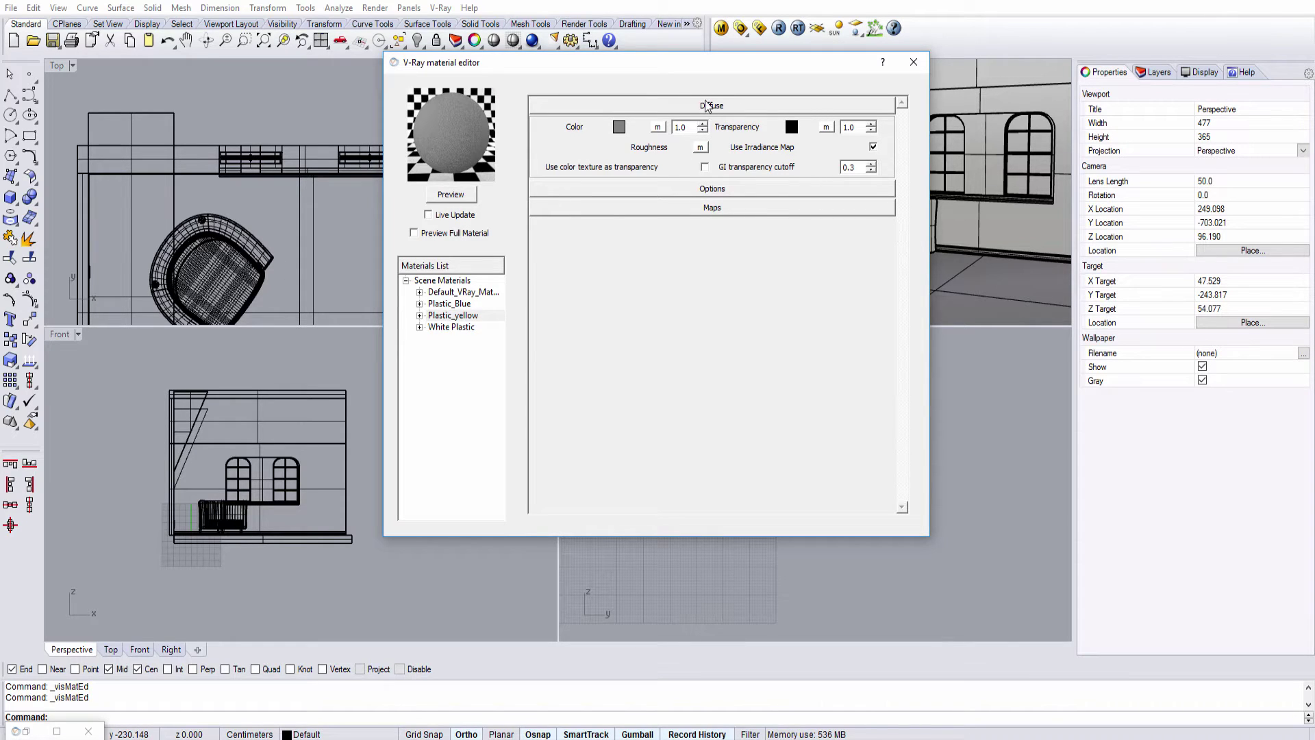
click(718, 190)
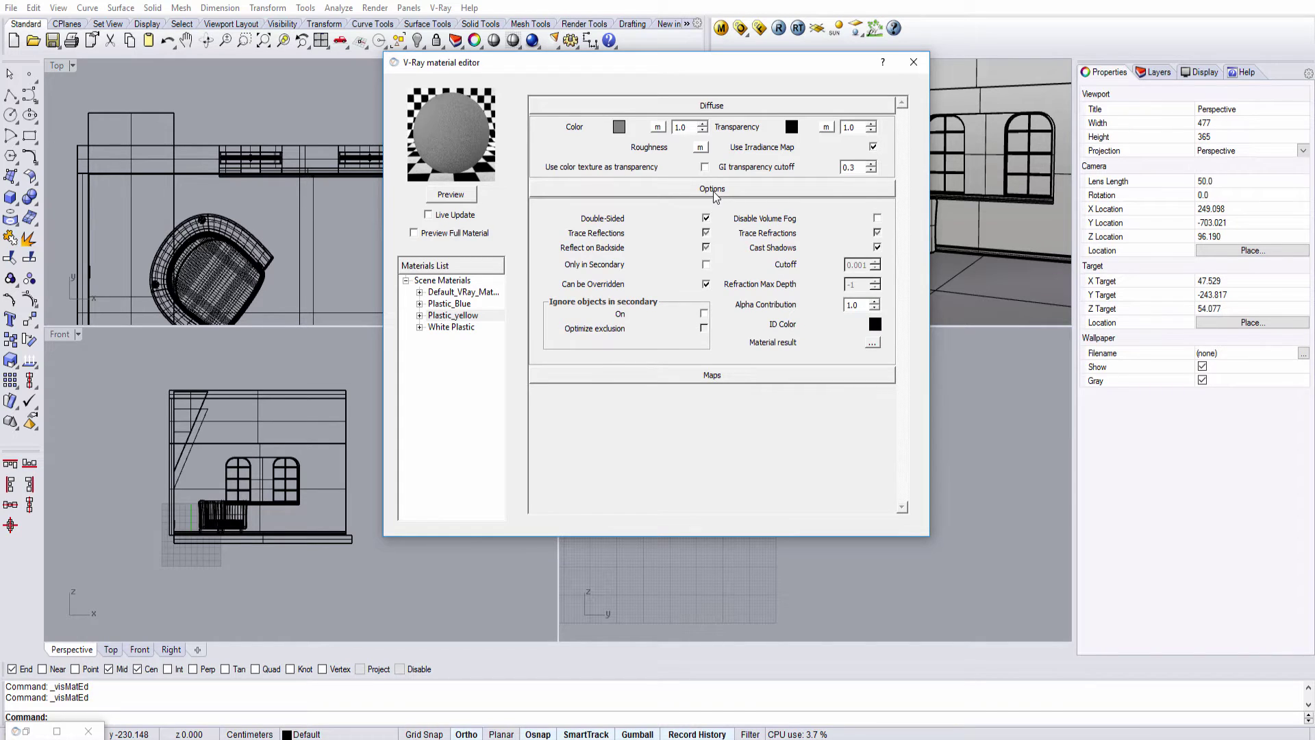
click(716, 191)
click(711, 211)
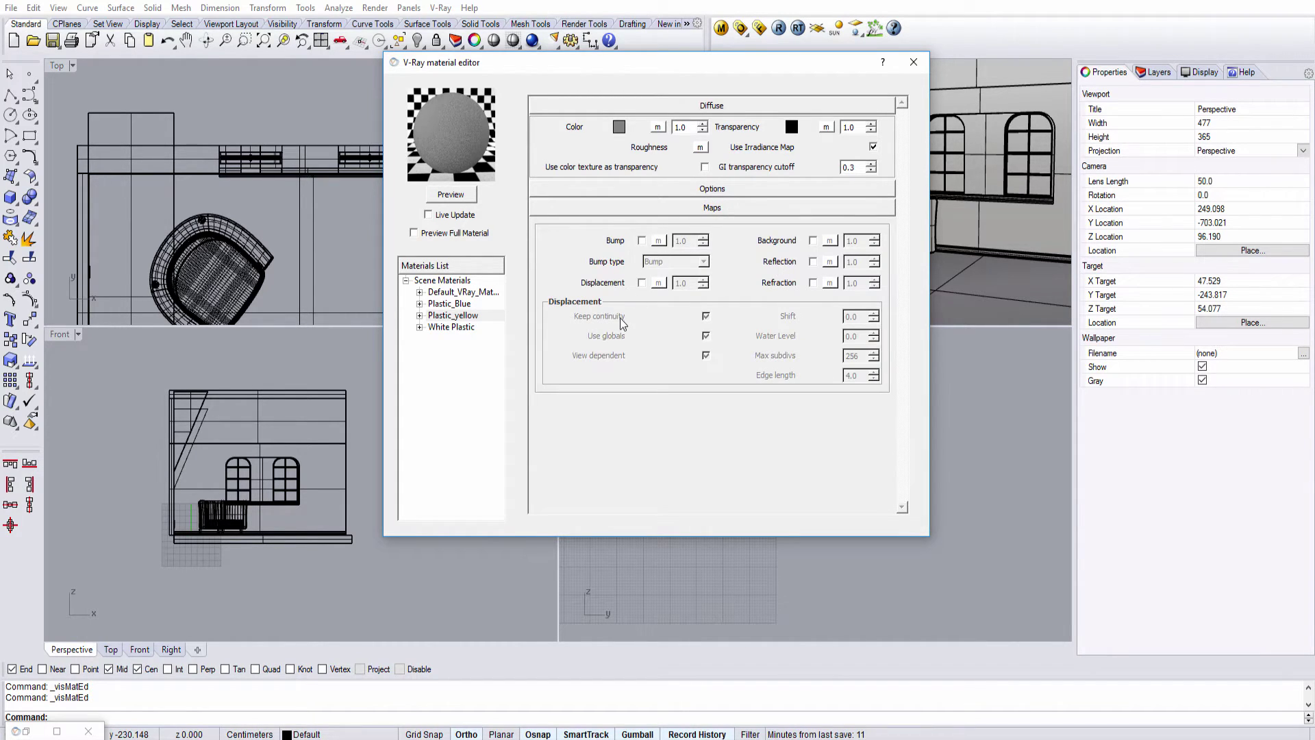
click(762, 208)
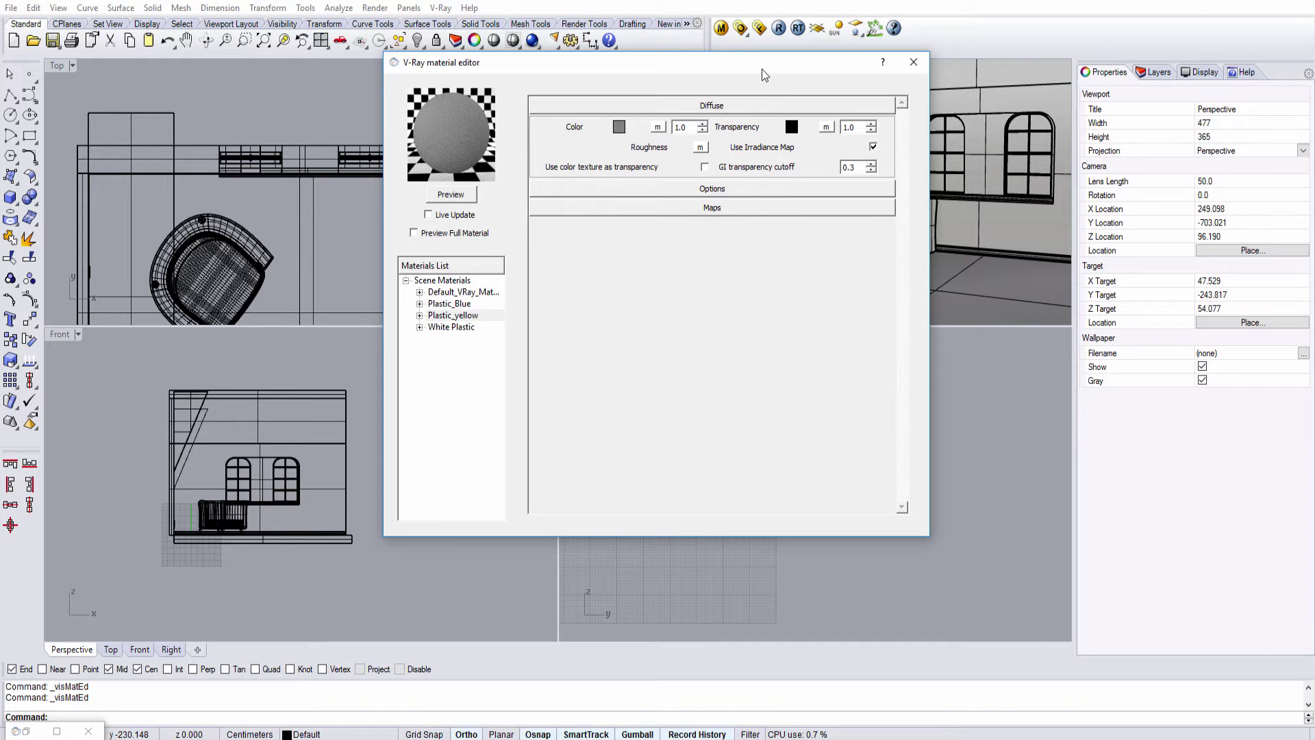
Draw an upright solid box on the floor in front of the armchair in the Perspective view
drag(764, 75, 505, 85)
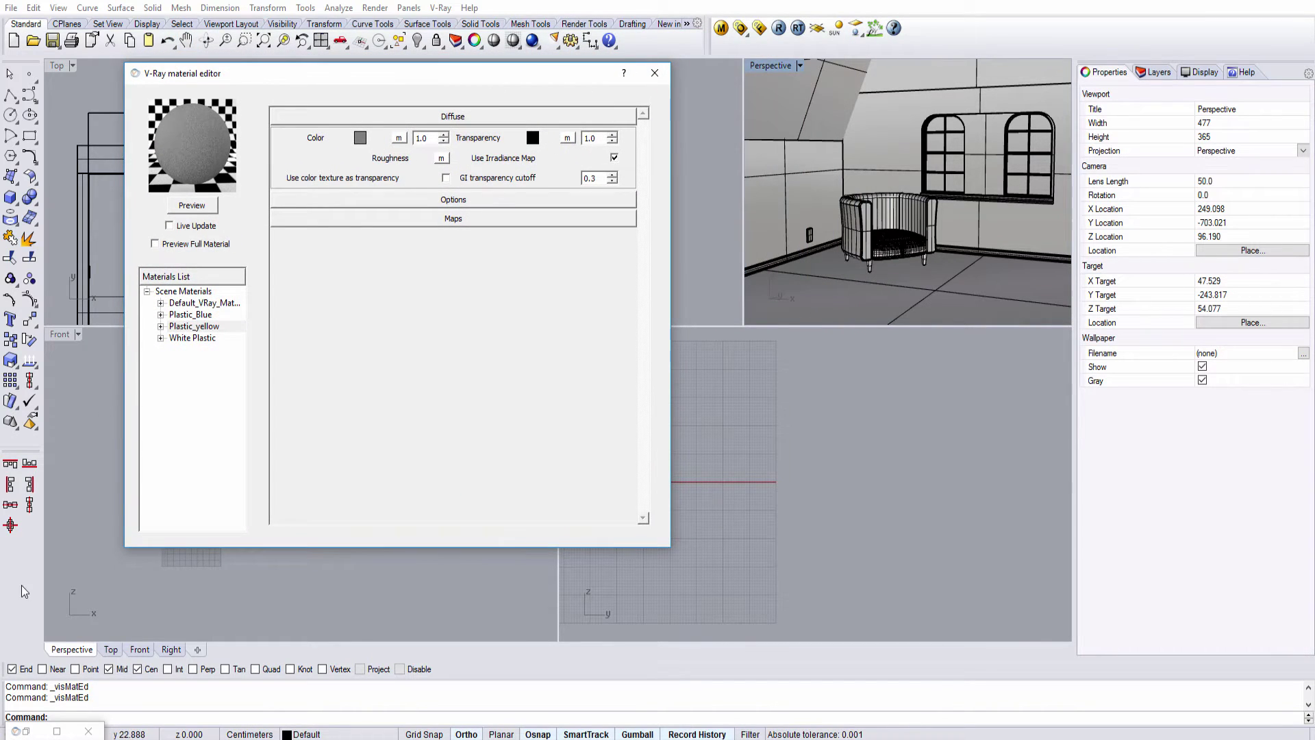
click(11, 197)
click(846, 282)
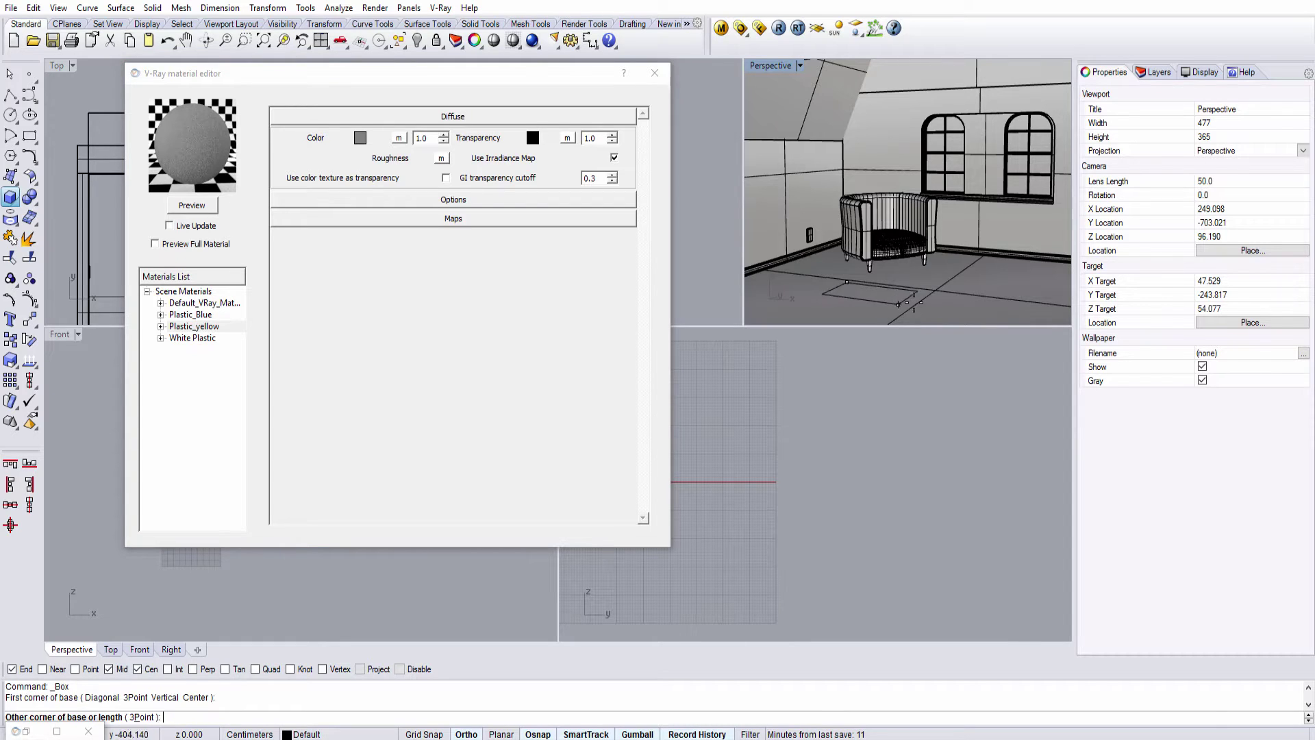
click(991, 303)
click(990, 218)
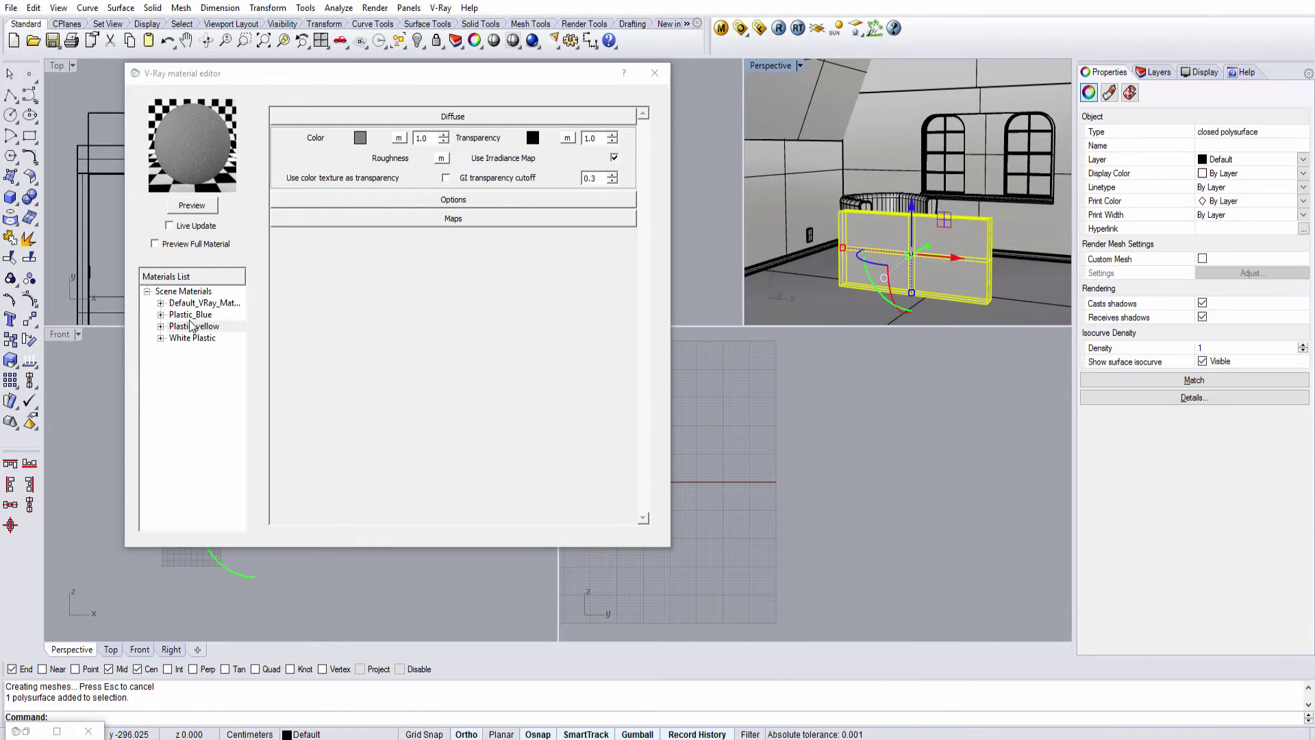
Duplicate the Plastic_yellow material and rename the copy as Plastic_yellow_transp
right_click(192, 326)
click(222, 363)
right_click(196, 339)
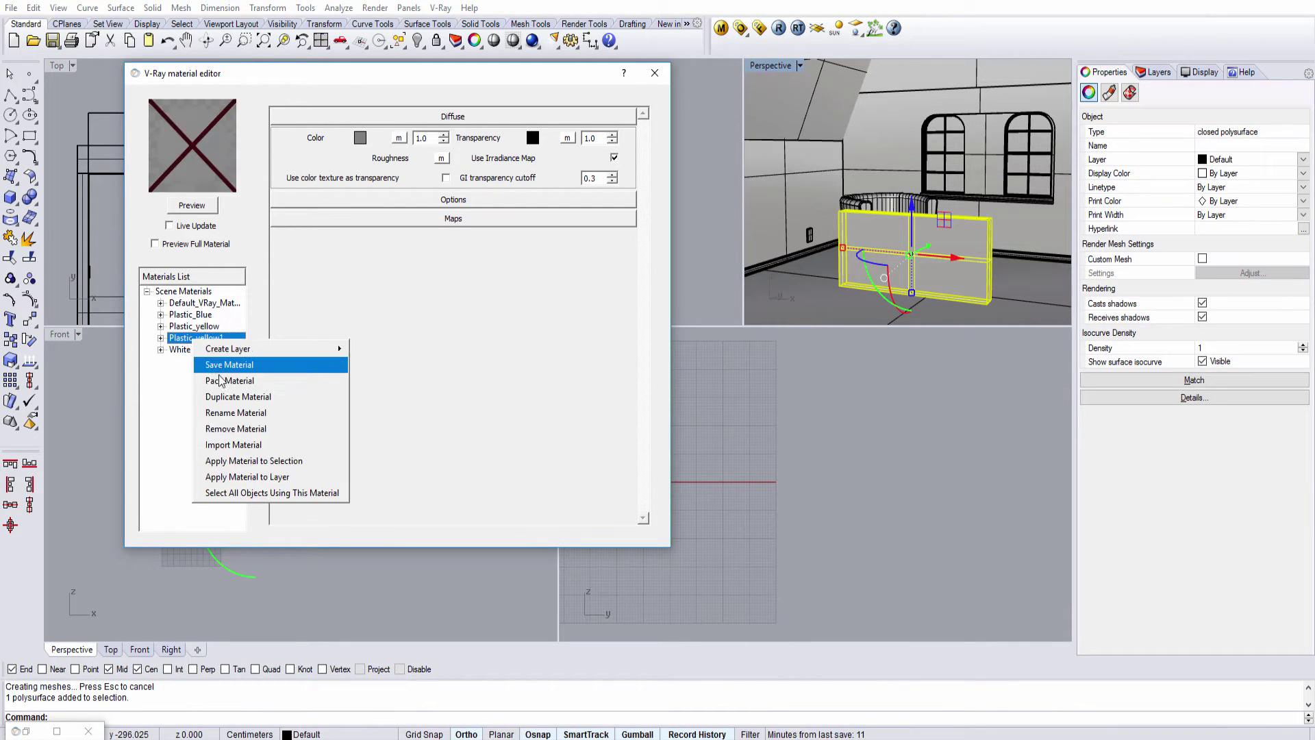
click(235, 412)
key(End)
key(BackSpace)
text(_transp)
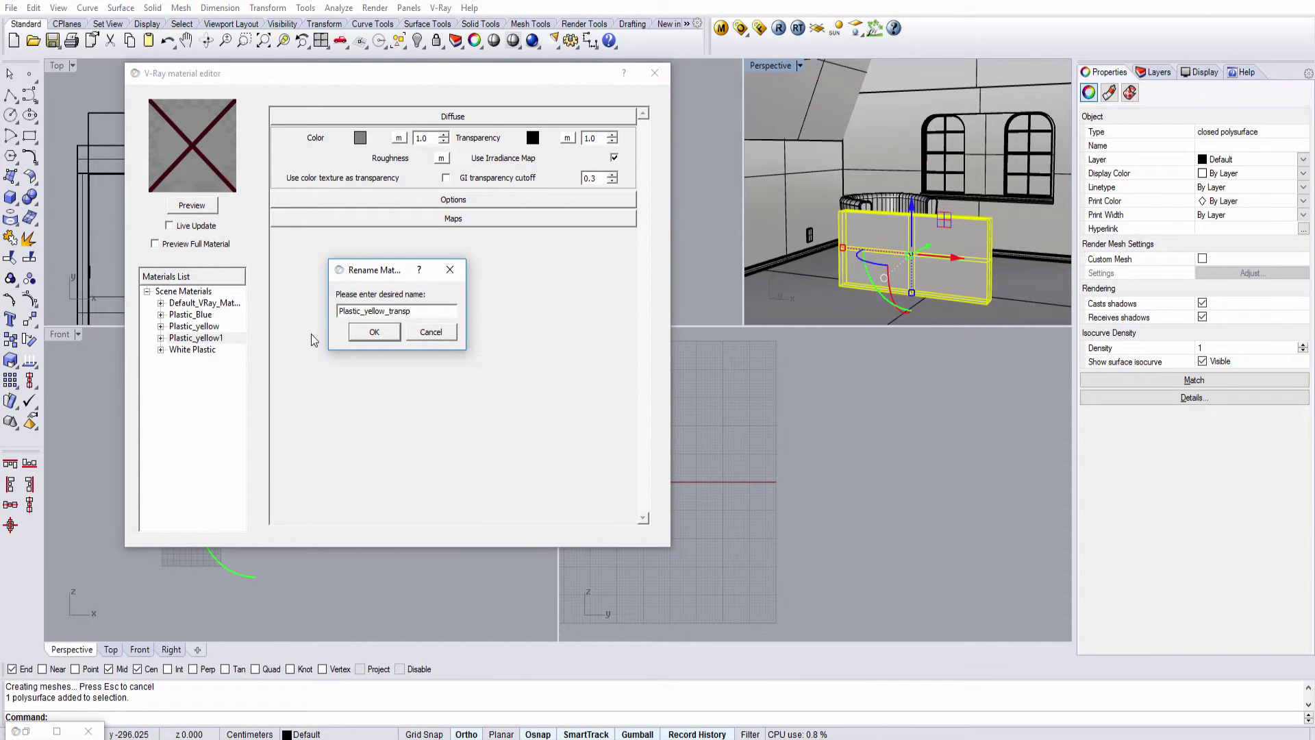
click(363, 335)
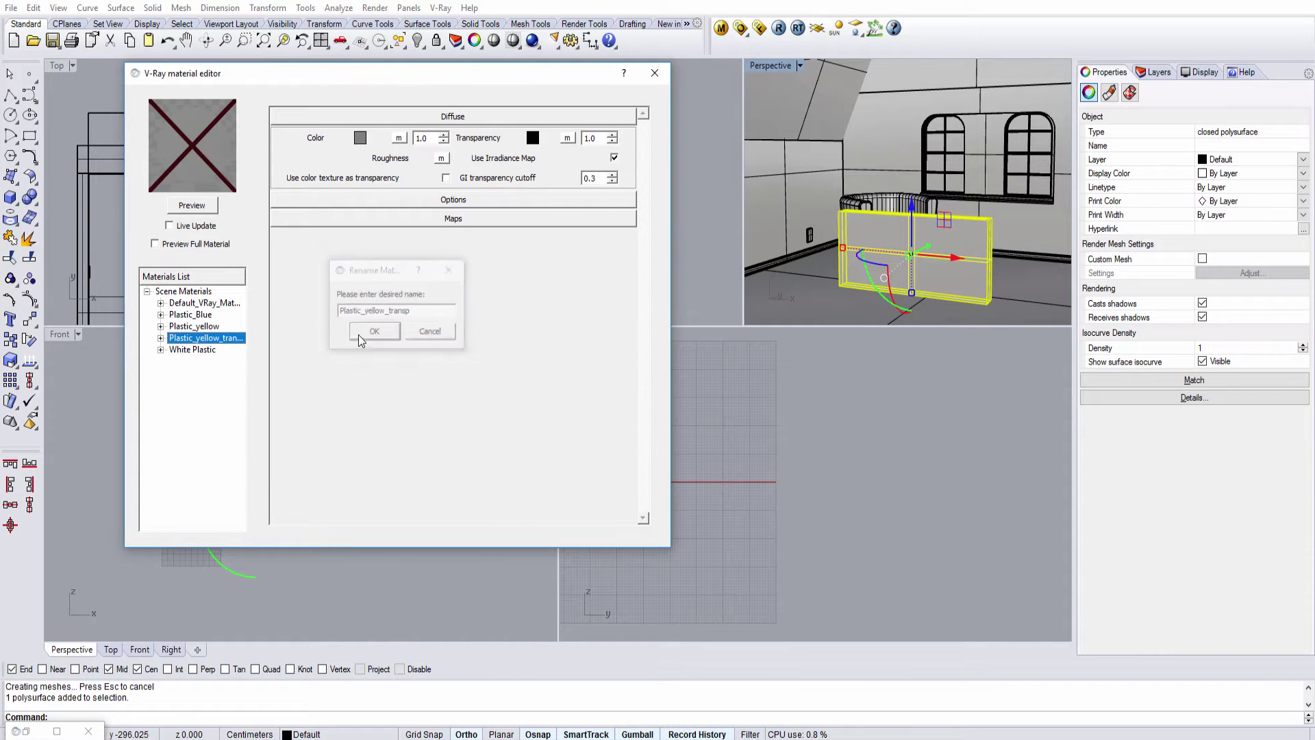
Set the diffuse color of Plastic_yellow_transp to Gold and its transparency color to a mid gray with RGB 121, 121, 121
click(360, 139)
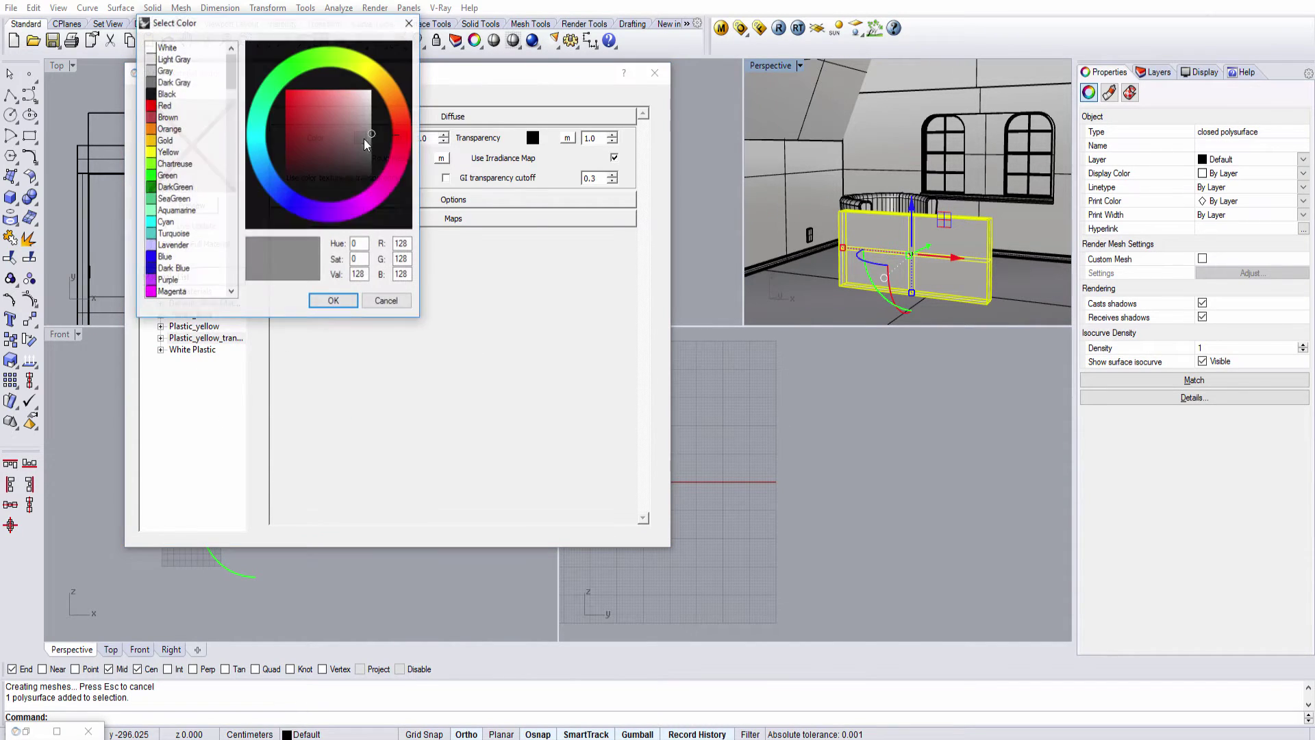
click(165, 140)
click(333, 301)
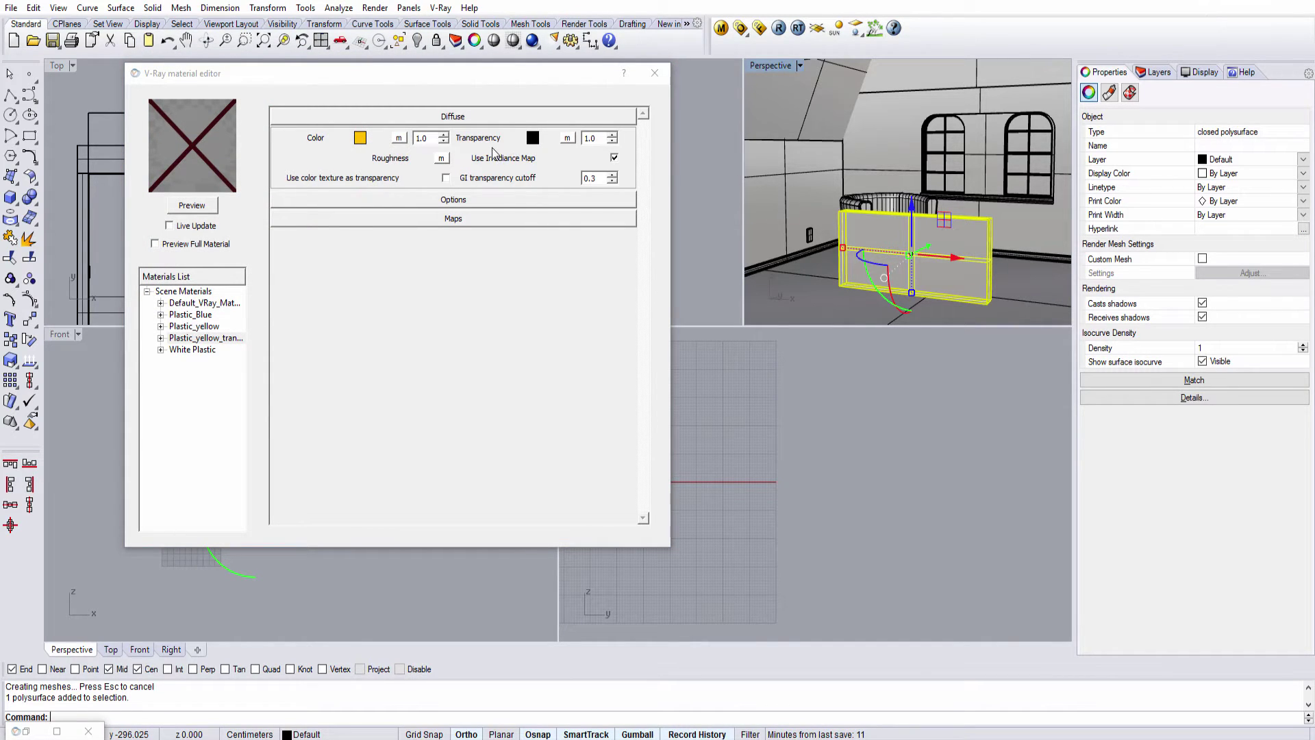
click(533, 138)
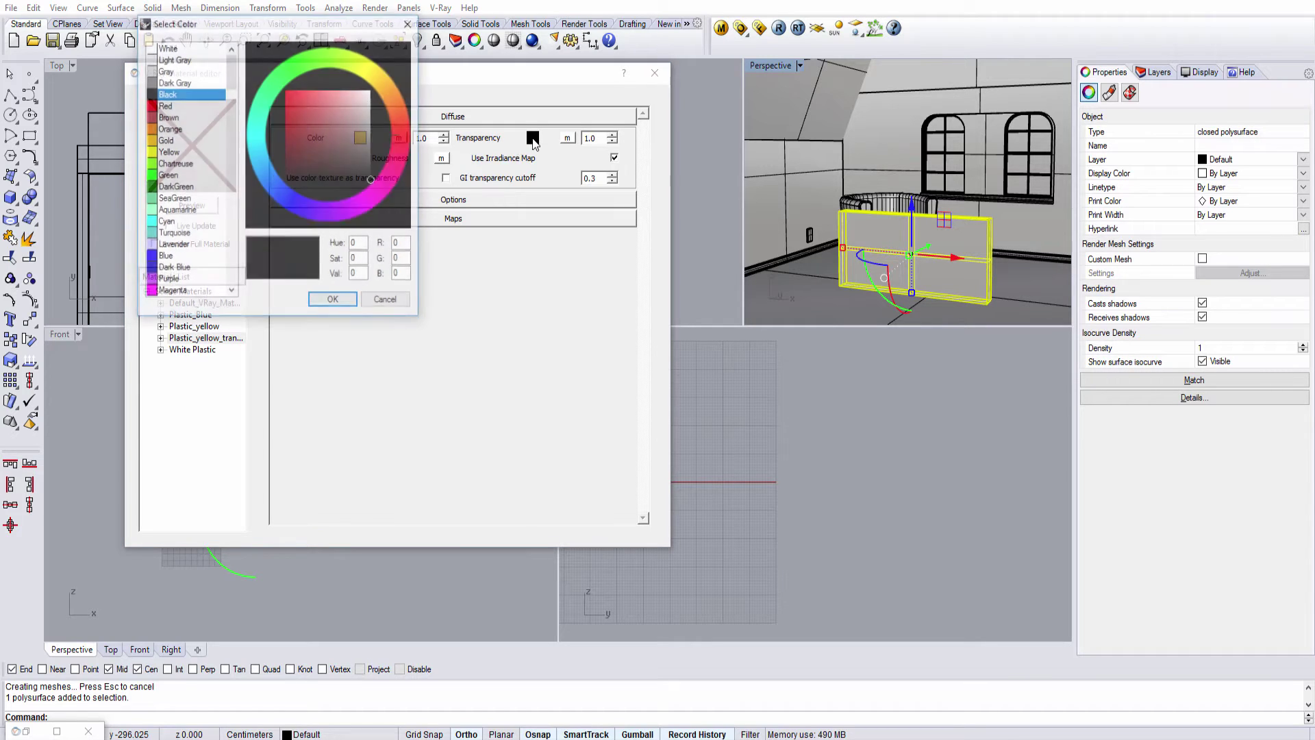
drag(376, 174, 406, 53)
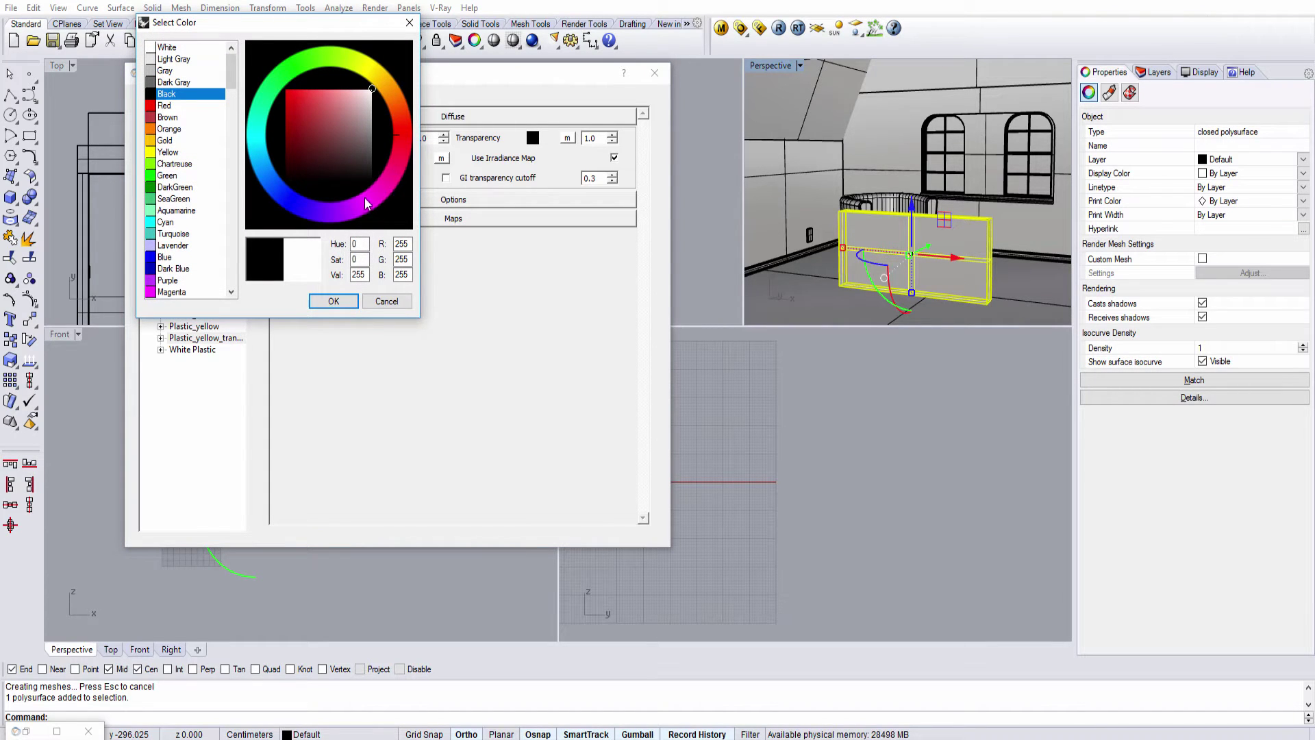
drag(366, 142, 426, 136)
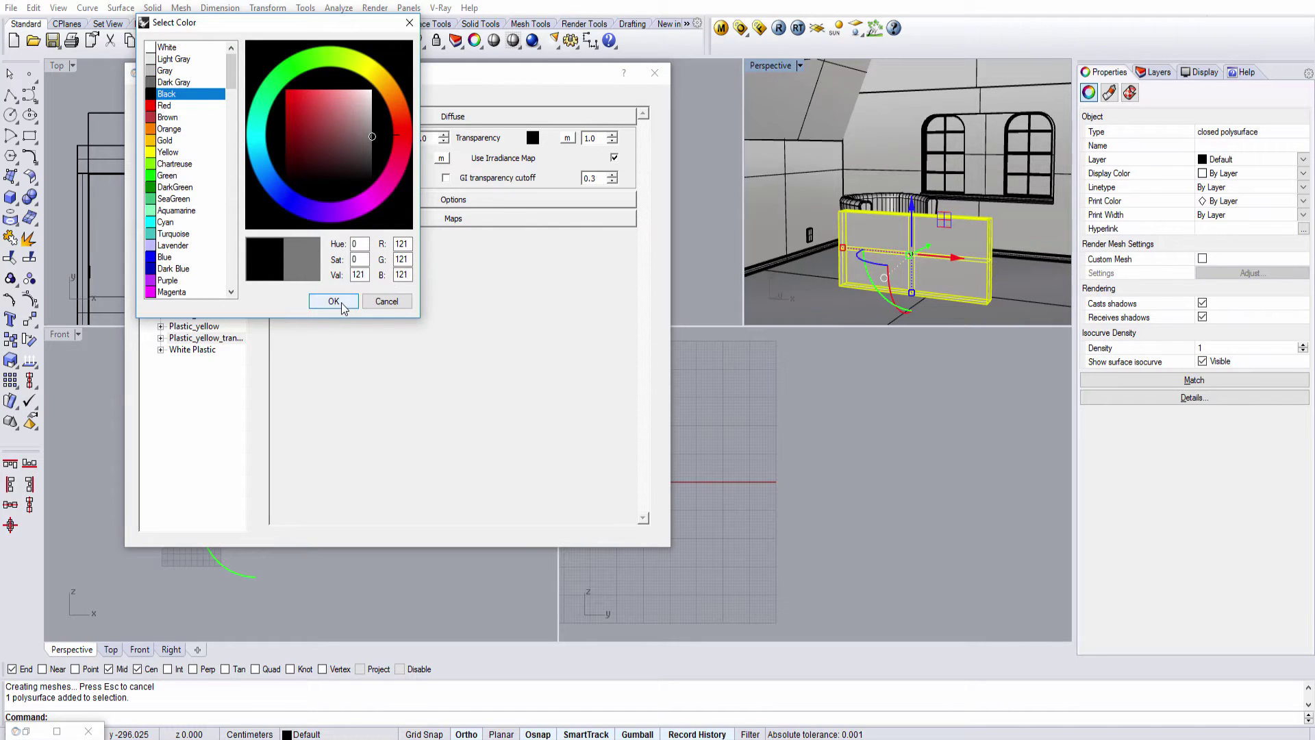
click(341, 303)
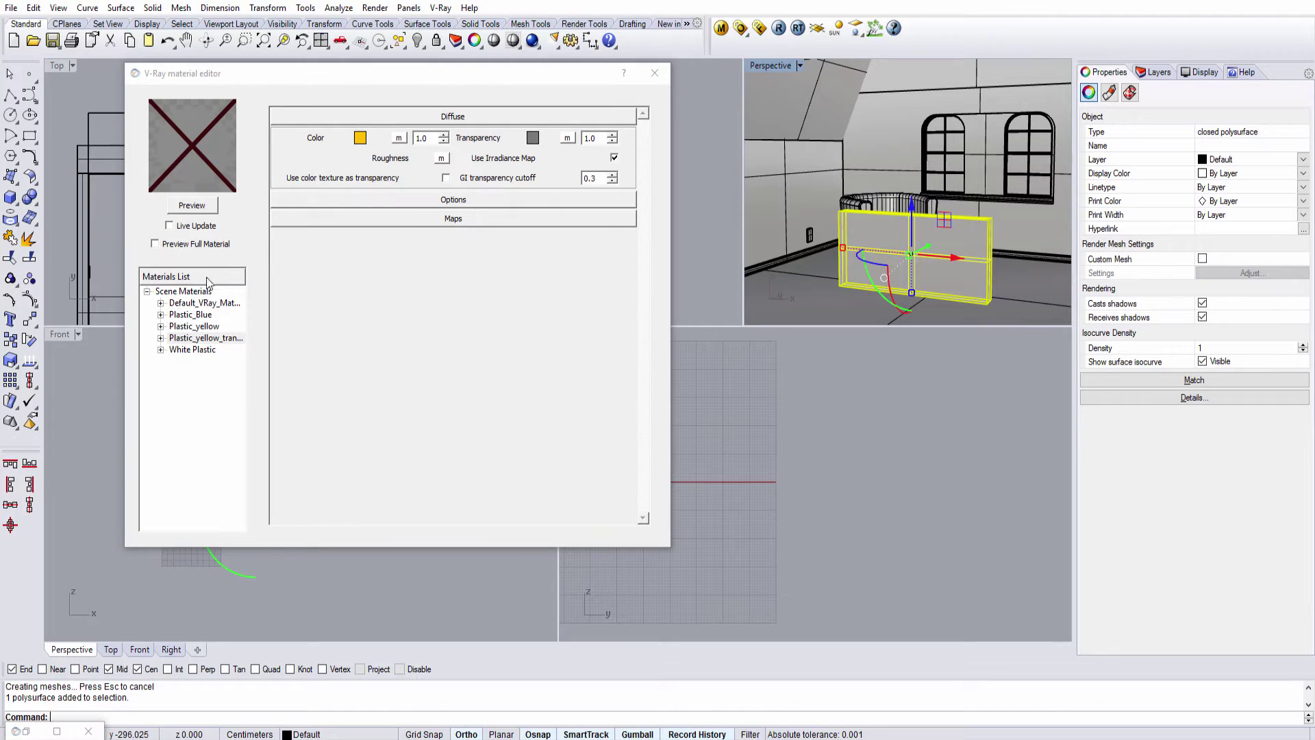
Apply Plastic_yellow_transp to the box in front of the armchair, and Plastic_yellow to the armchair
right_click(186, 337)
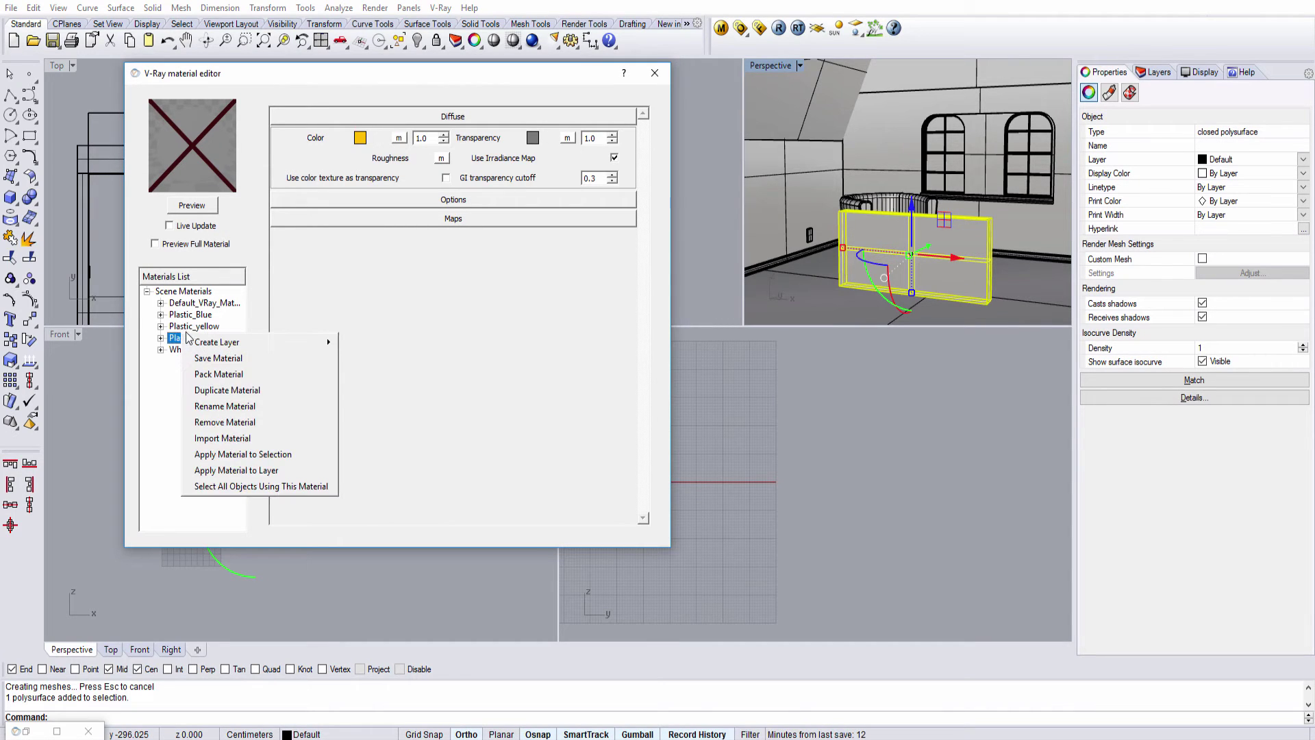
click(264, 455)
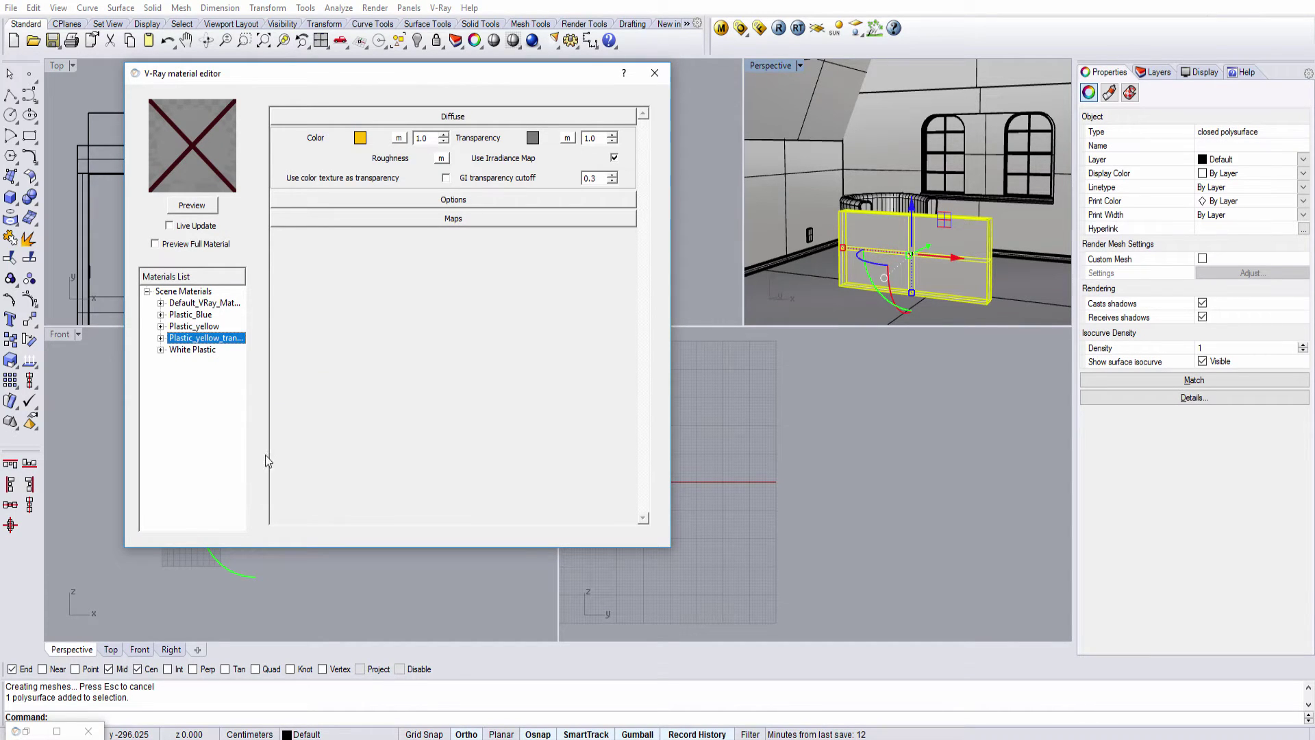
click(896, 204)
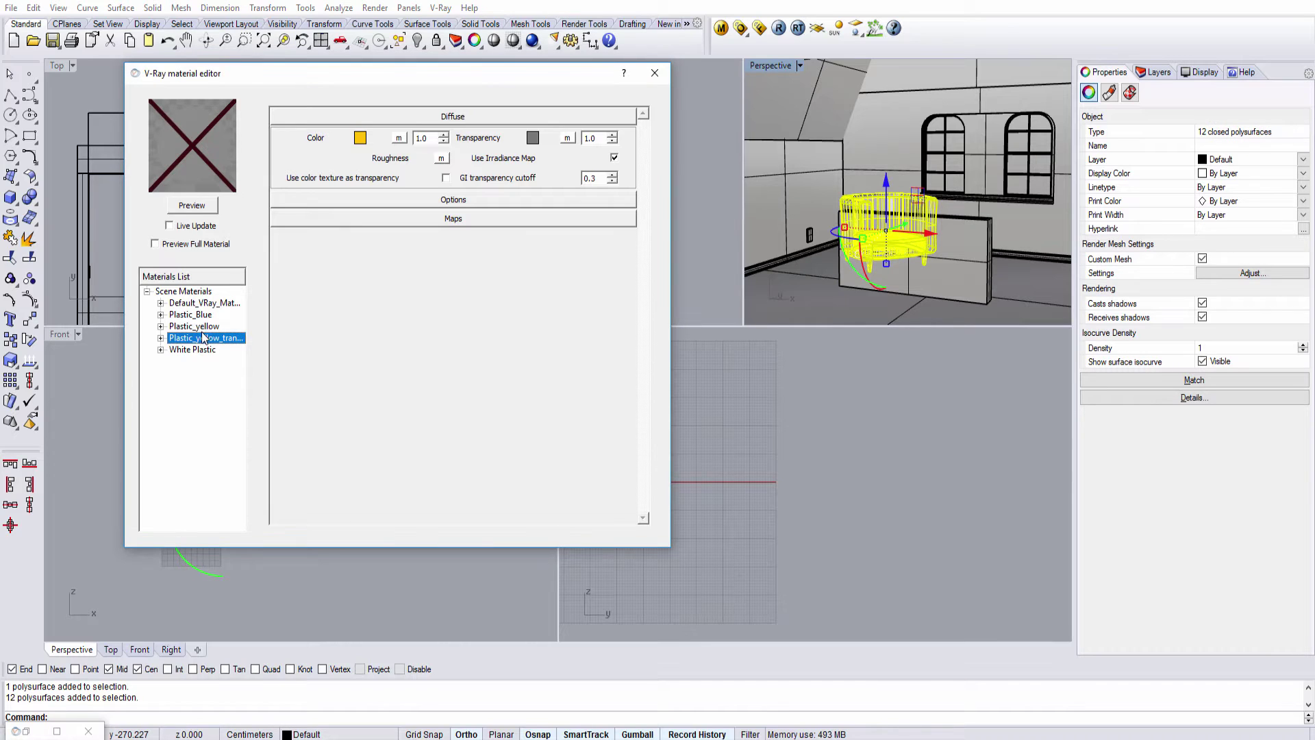
click(198, 326)
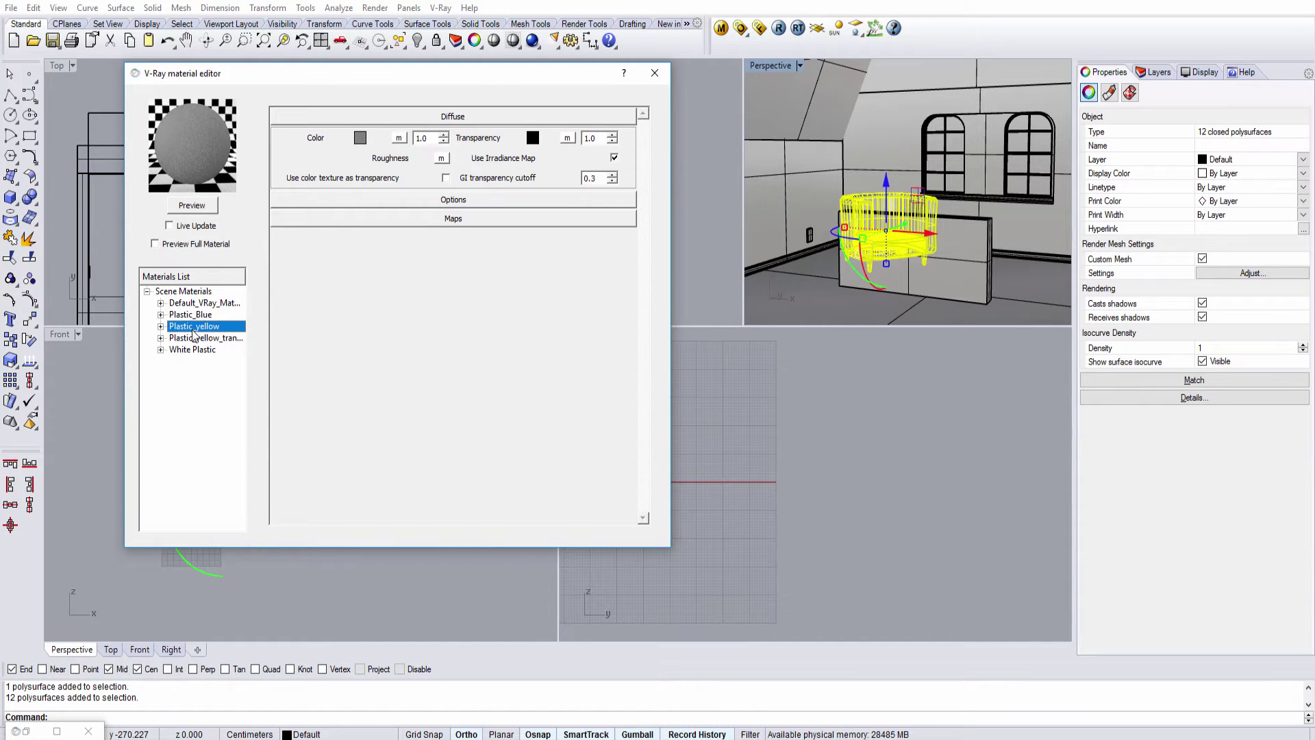
right_click(194, 329)
click(246, 455)
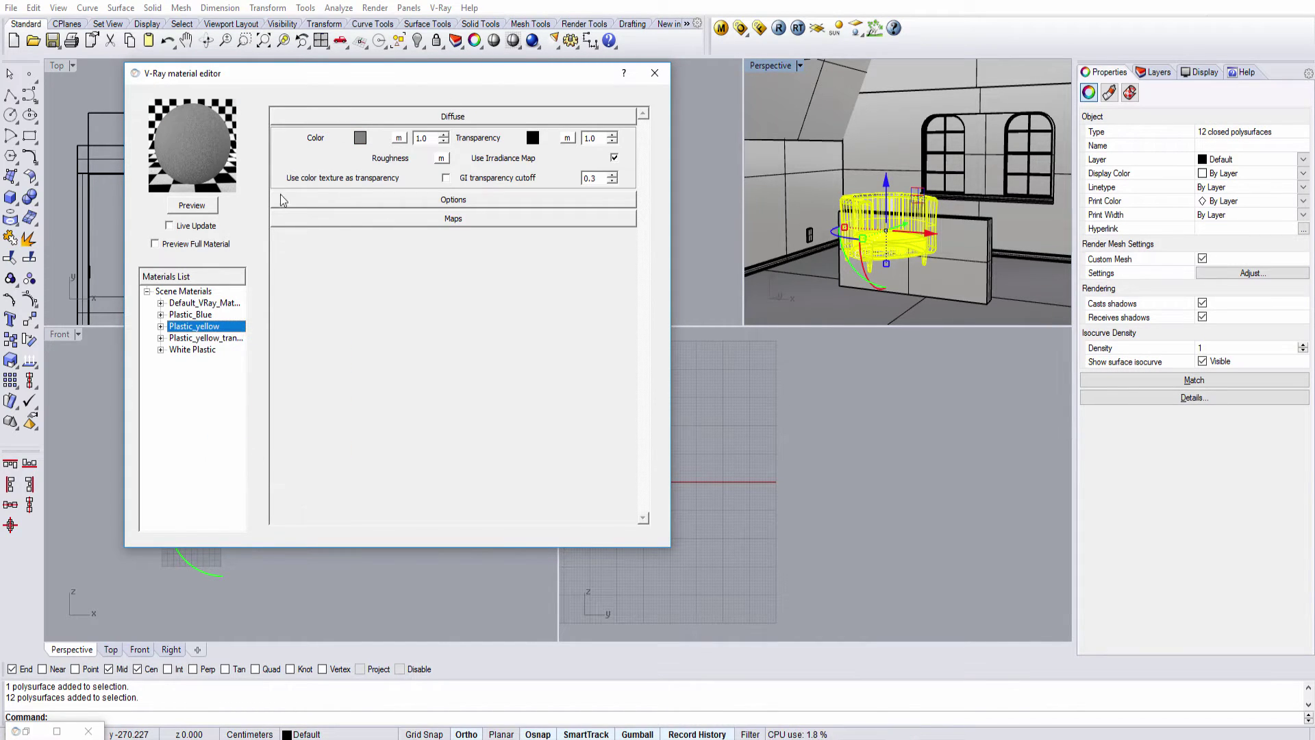
Render the Perspective view with V-Ray and inspect the transparent box in front of the armchair up close
click(824, 184)
click(779, 27)
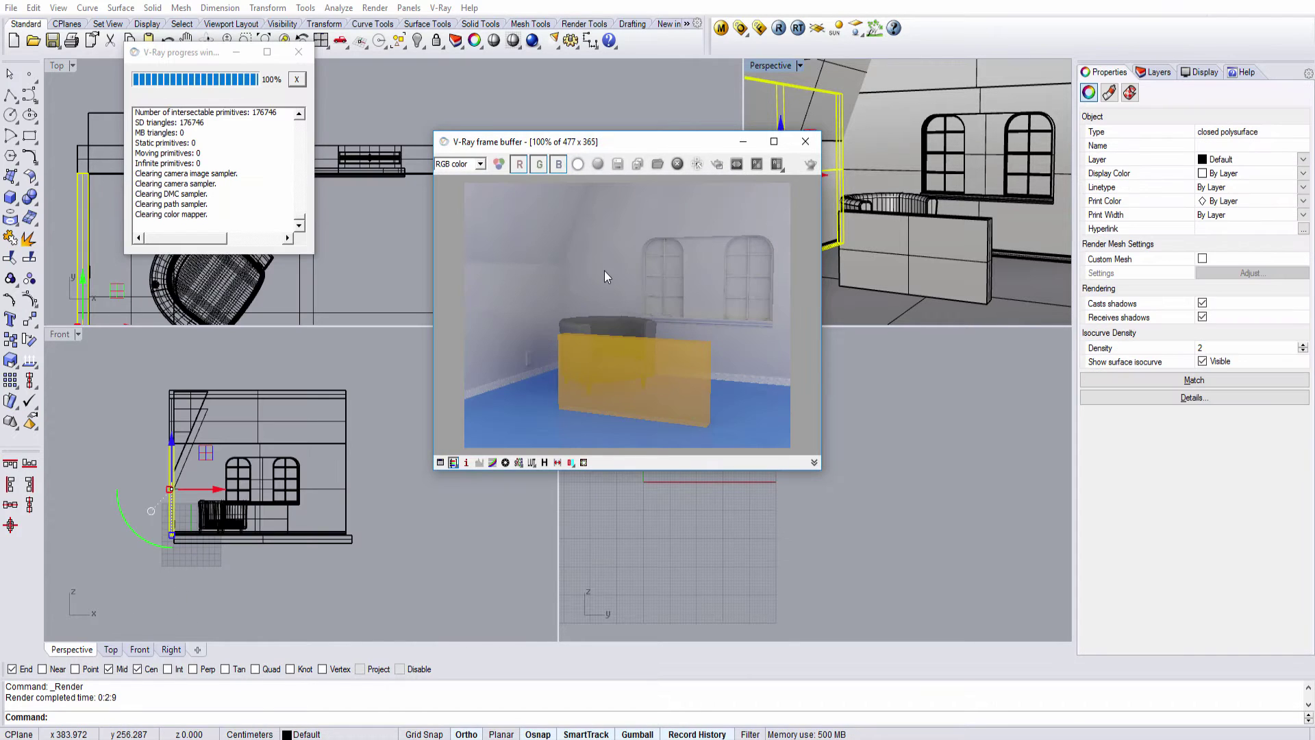
scroll(579, 402, up, 2)
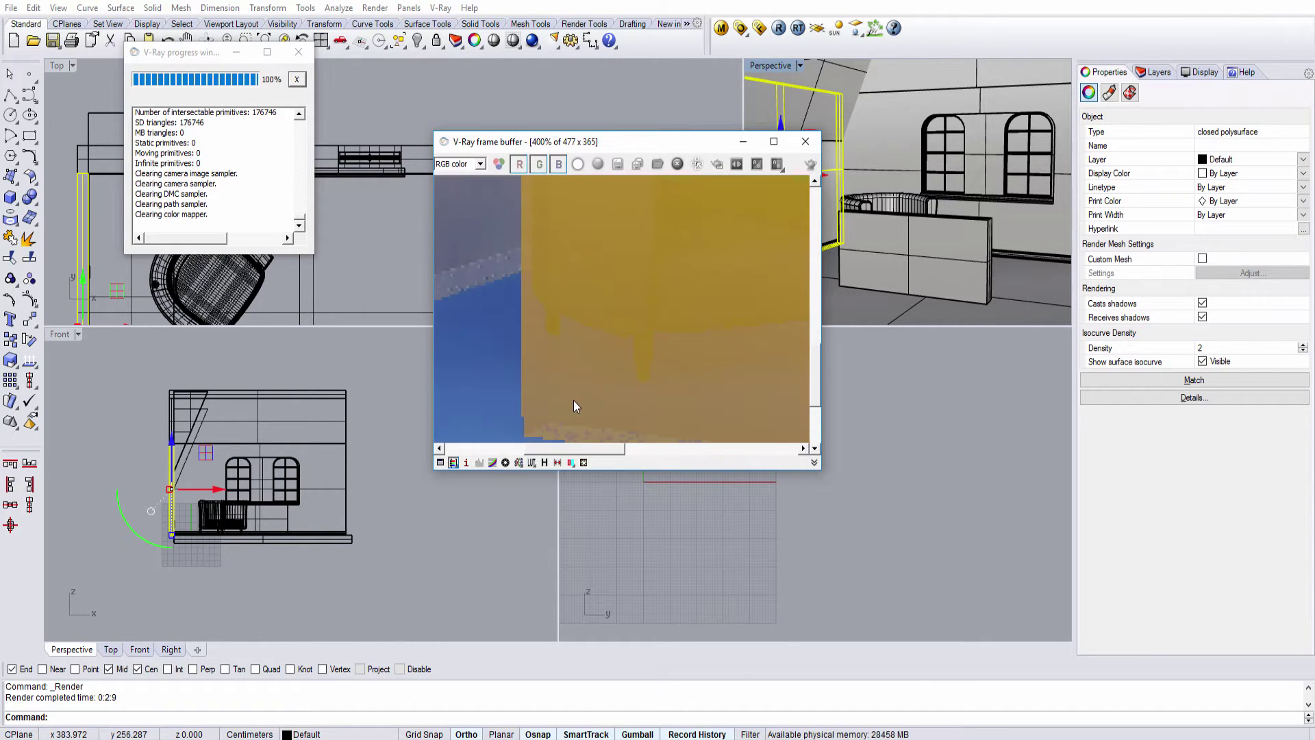
Examine the rendered transparent box and the armchair behind it at several zoom levels, enlarge the frame buffer window, and close it
scroll(579, 401, down, 1)
middle_drag(668, 347, 622, 305)
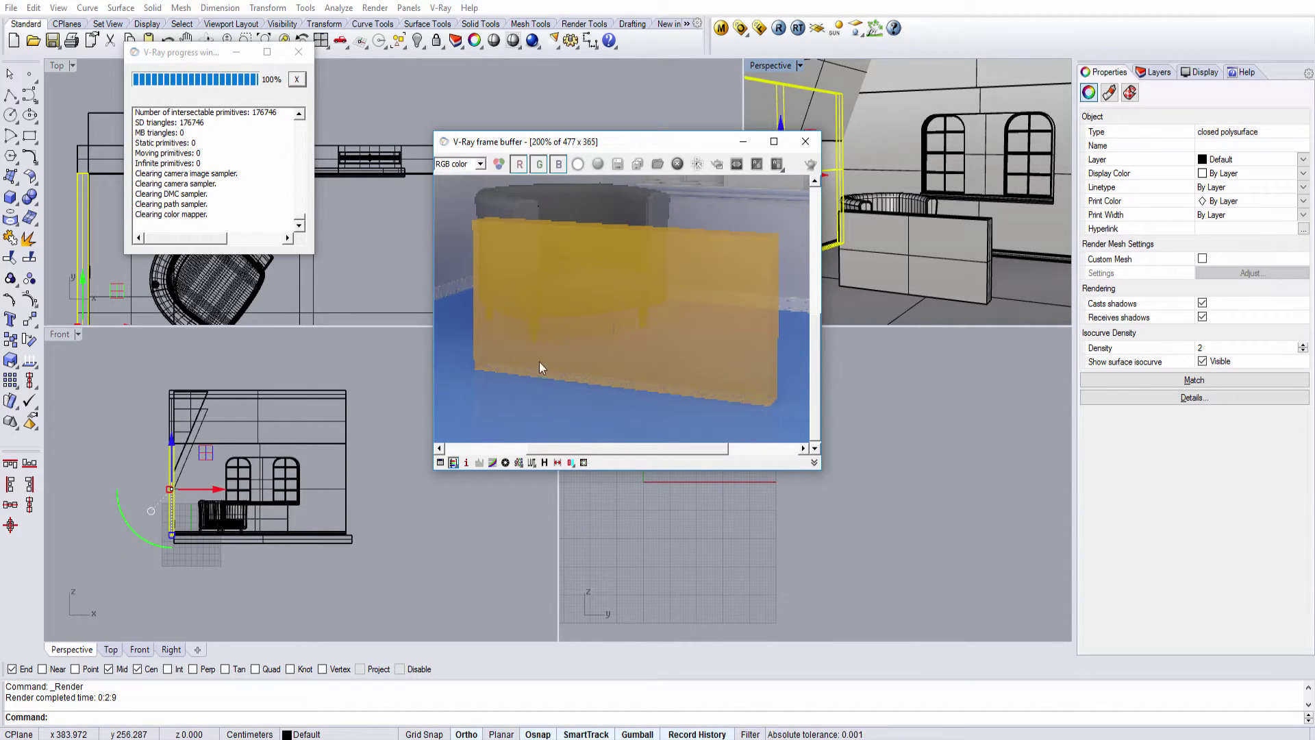
middle_drag(555, 309, 522, 350)
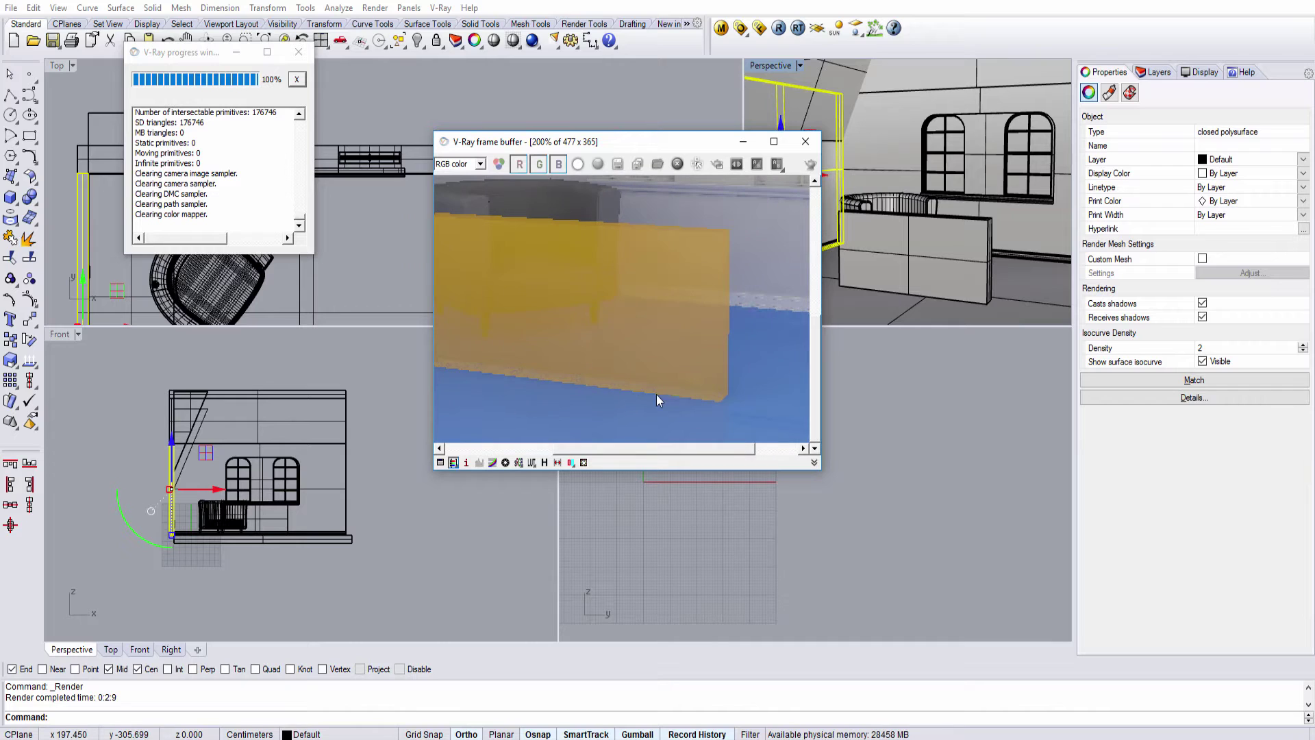
scroll(665, 391, down, 1)
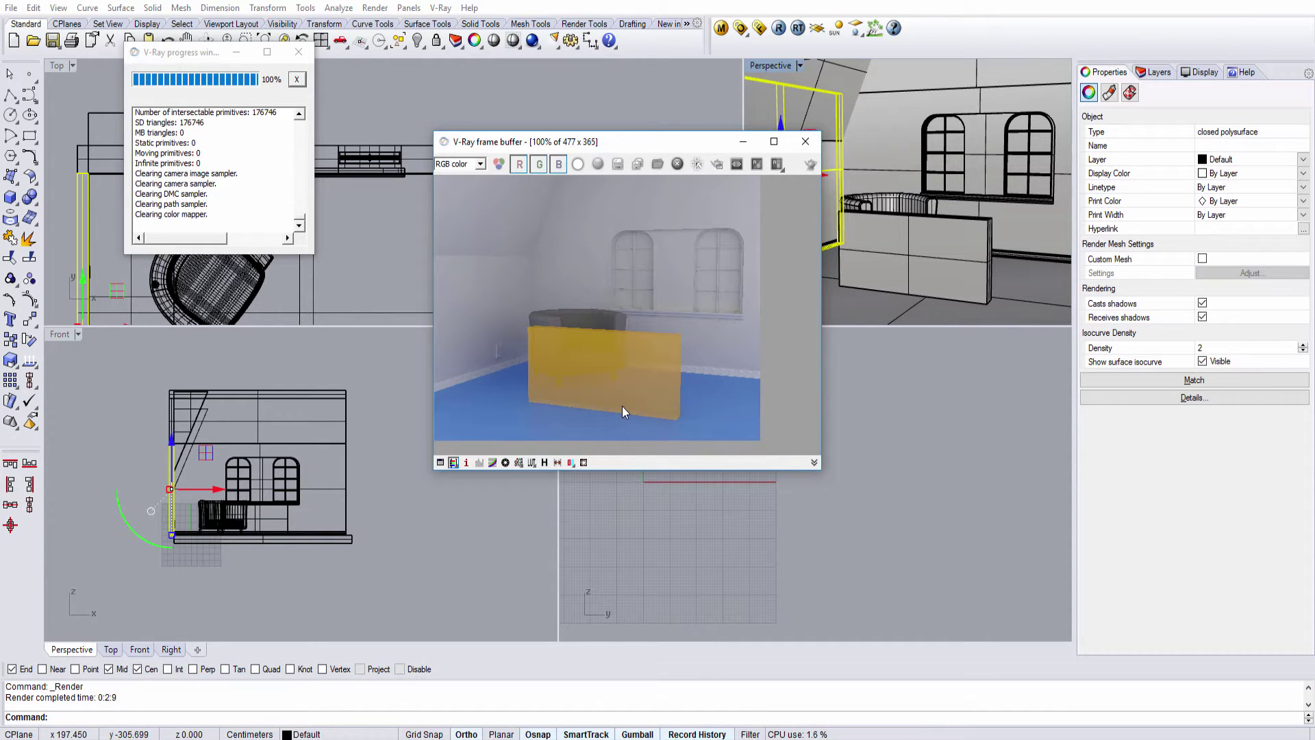
scroll(622, 405, up, 1)
middle_drag(578, 401, 606, 376)
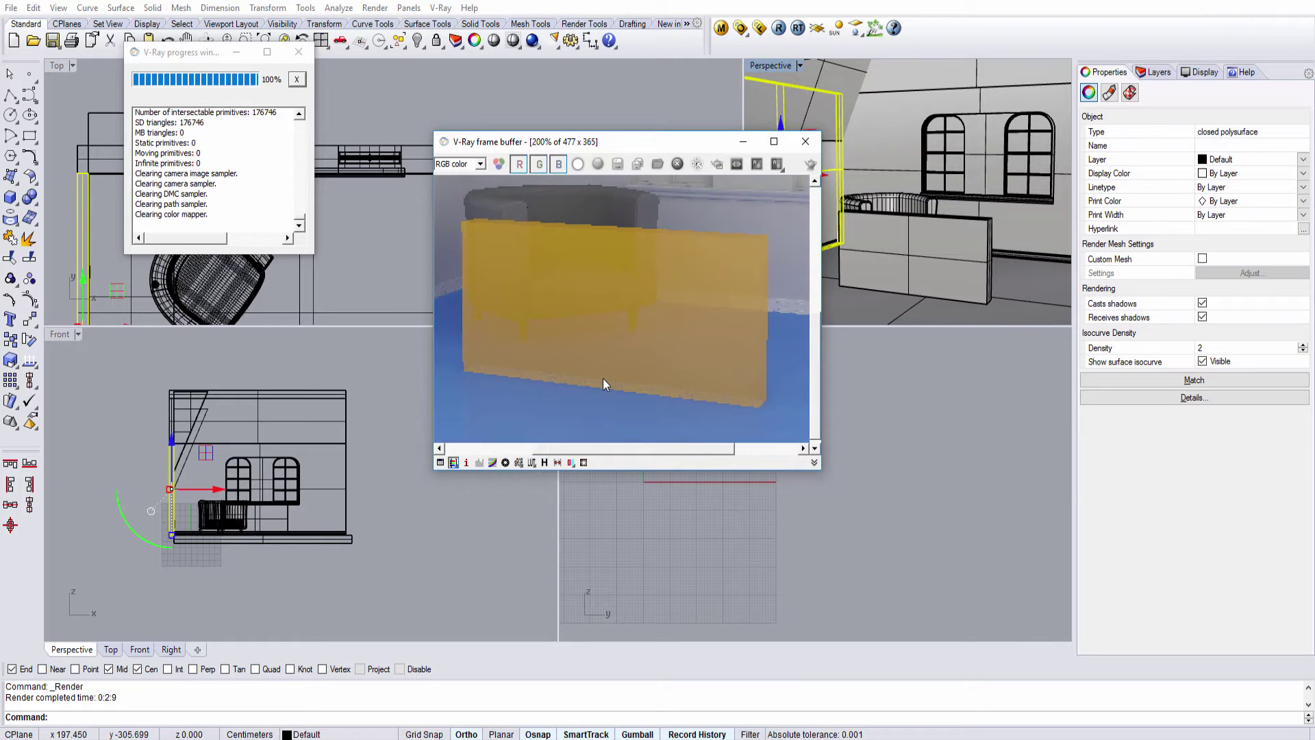
drag(819, 469, 930, 552)
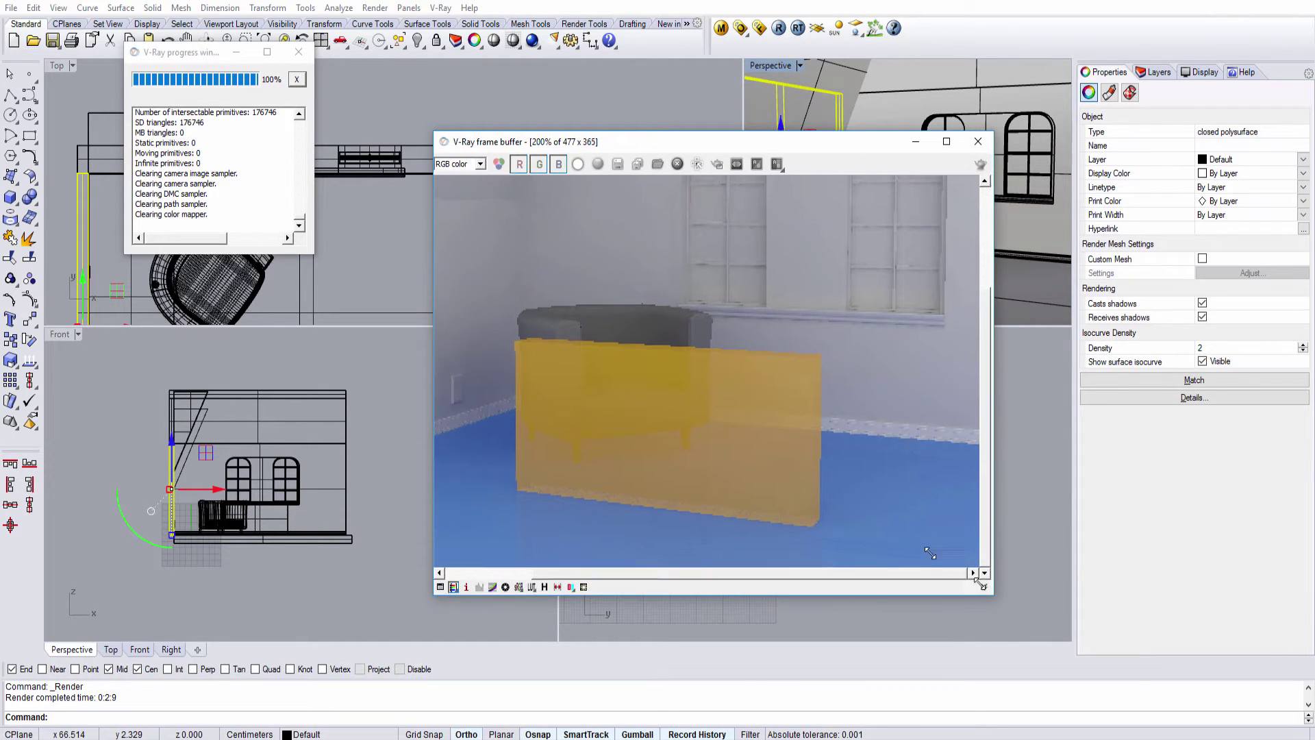
click(978, 141)
Open the V-Ray material editor at Plastic_yellow_transp and hide the box in front of the armchair
click(721, 27)
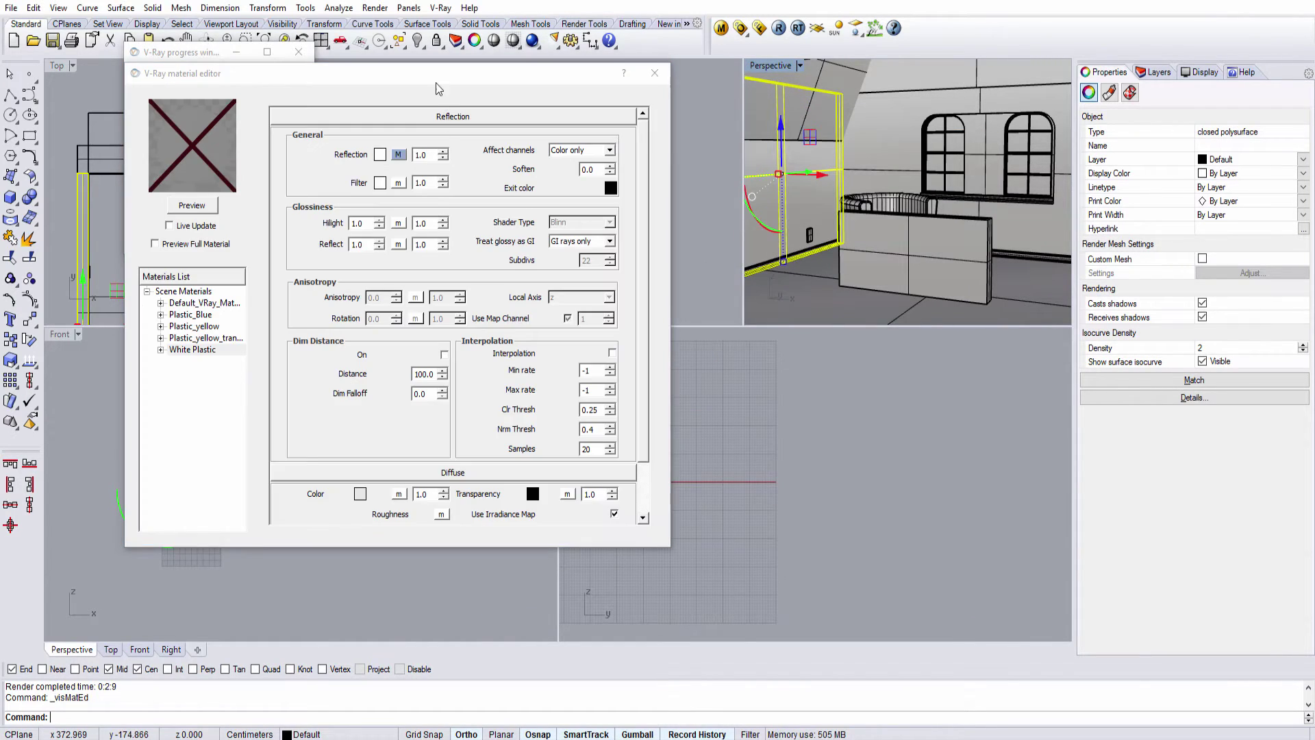
drag(438, 89, 647, 93)
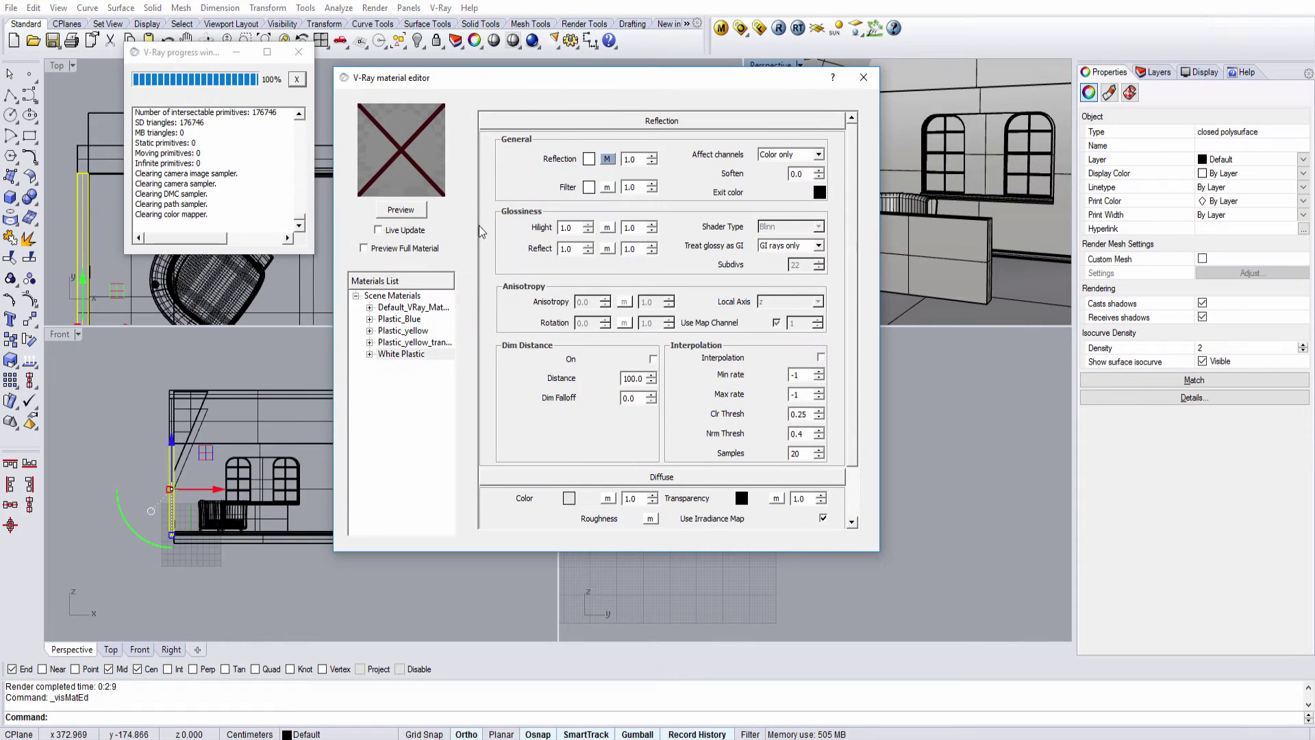
click(407, 342)
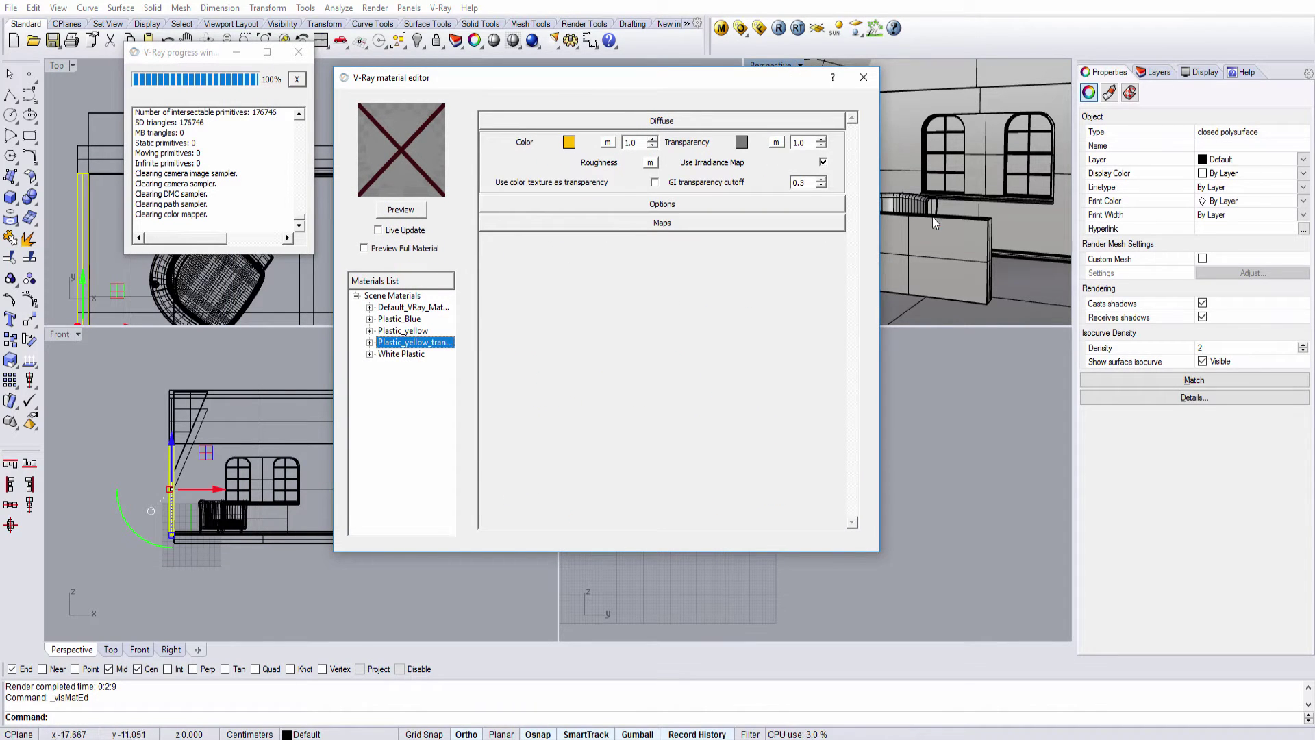
click(952, 260)
click(419, 40)
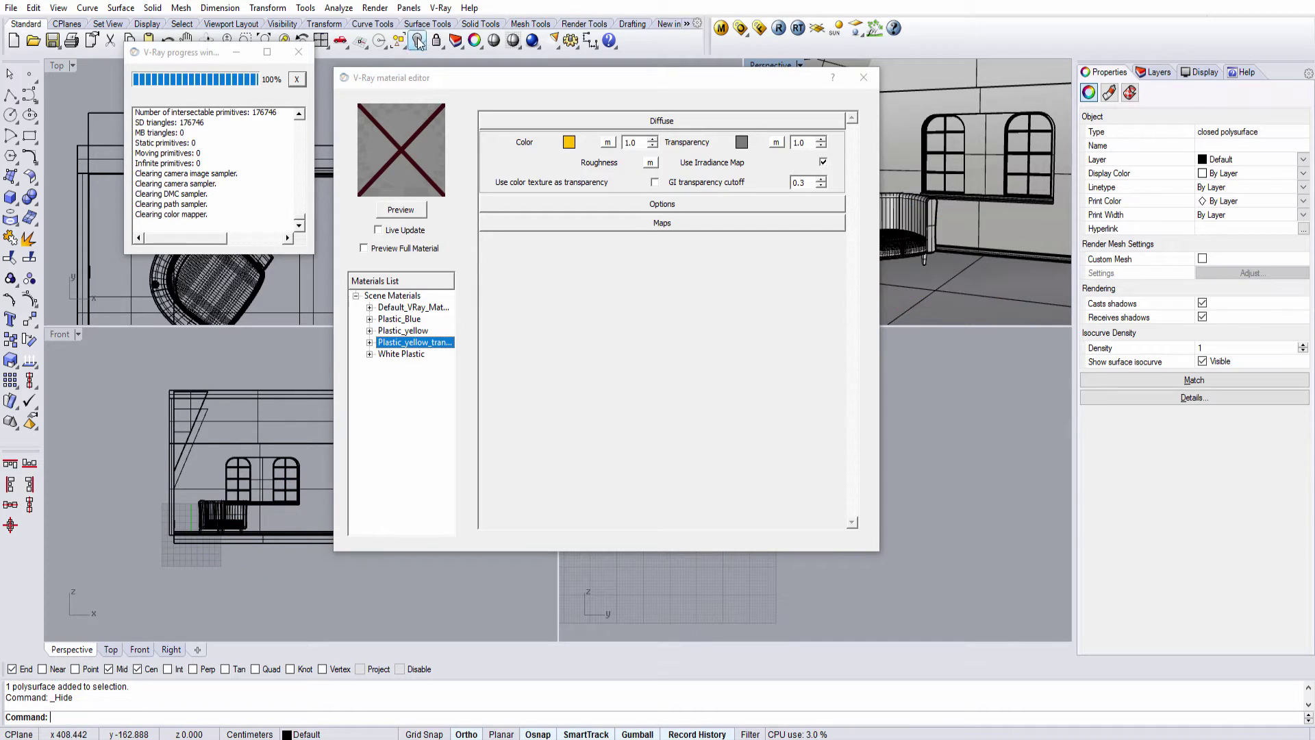
Set the diffuse color of Plastic_yellow to Gold and update the material preview
click(400, 334)
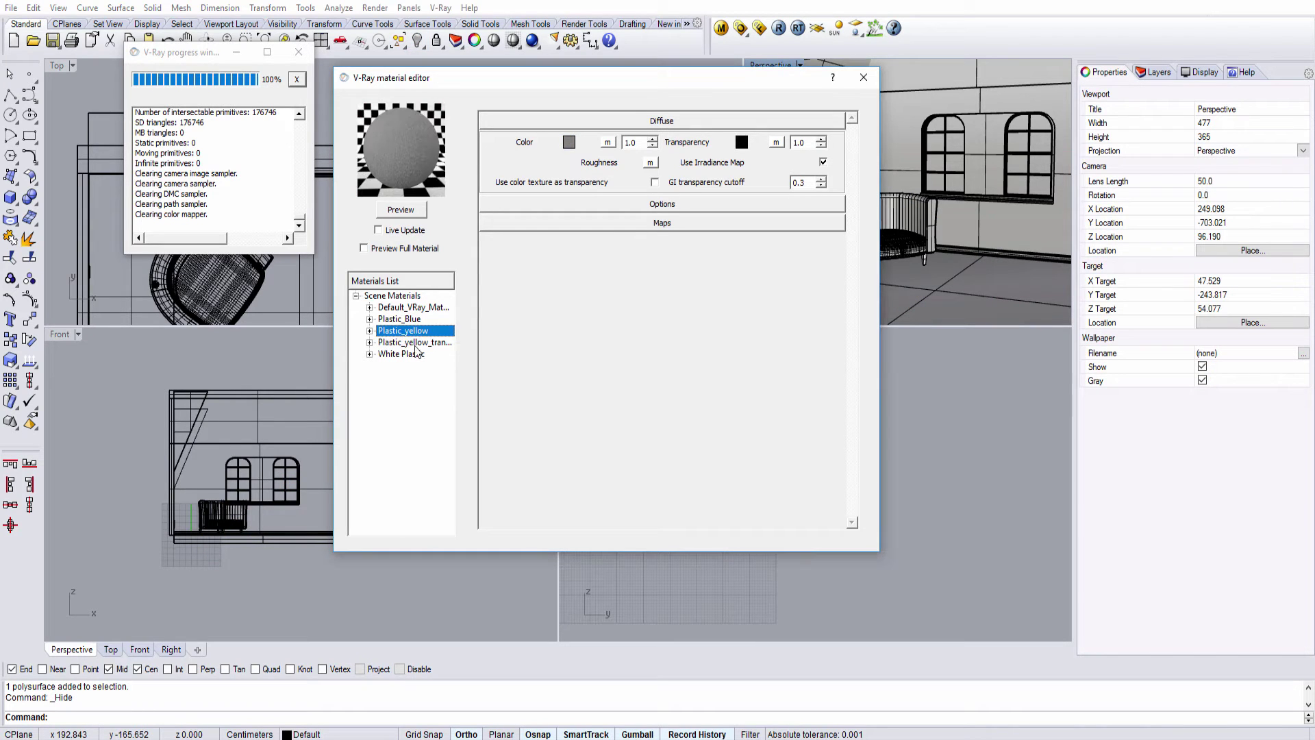
click(569, 142)
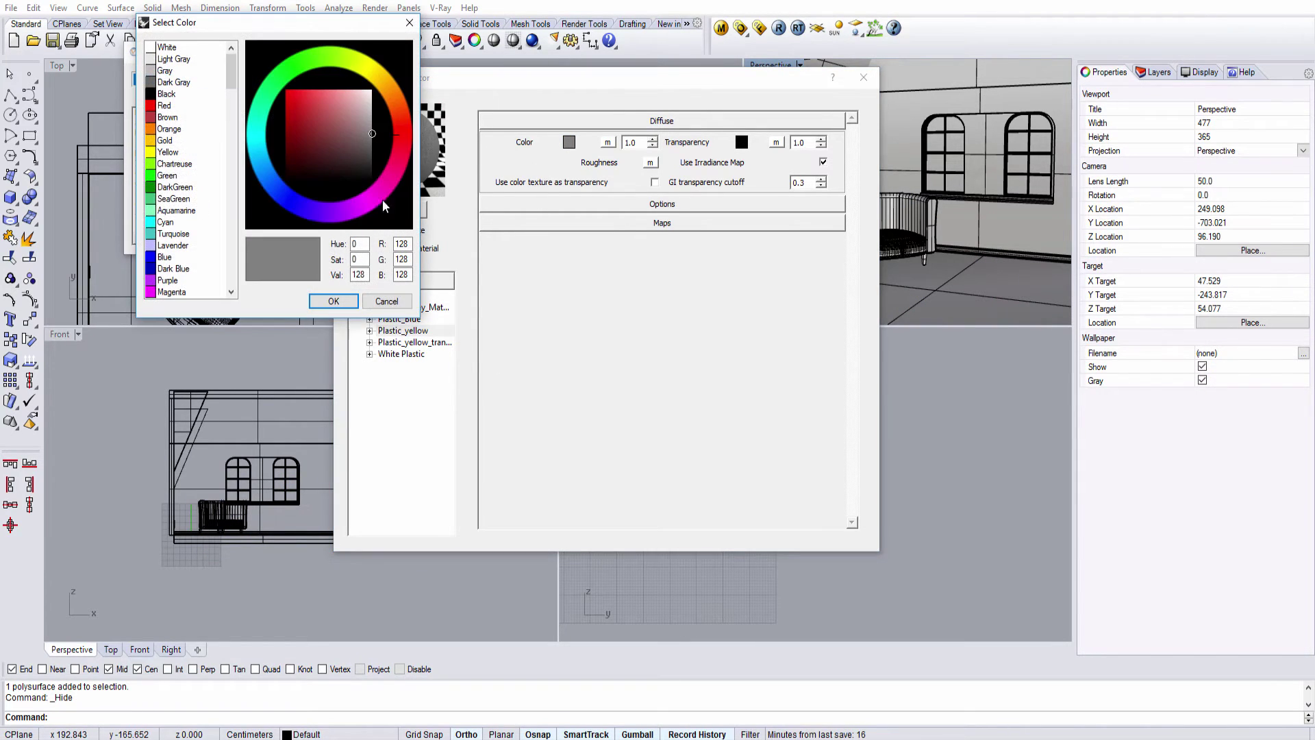
click(176, 141)
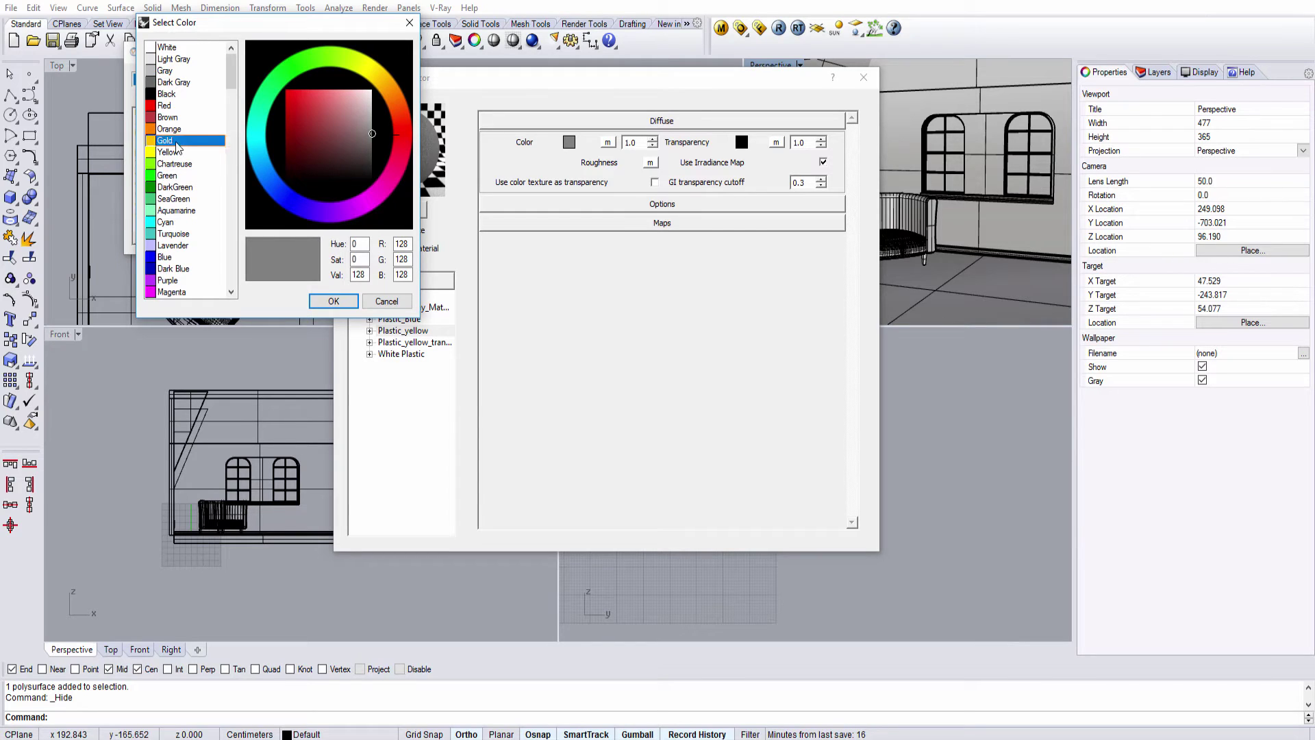
click(333, 301)
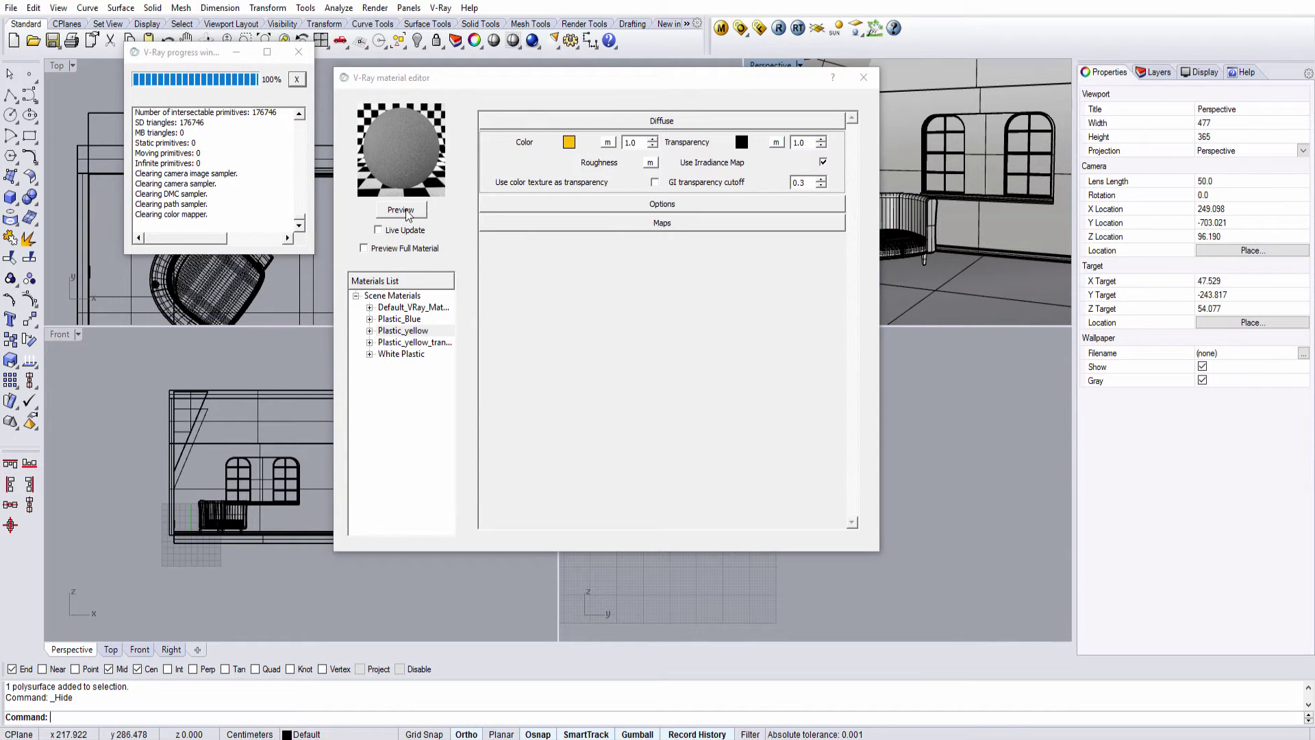
drag(454, 84, 473, 82)
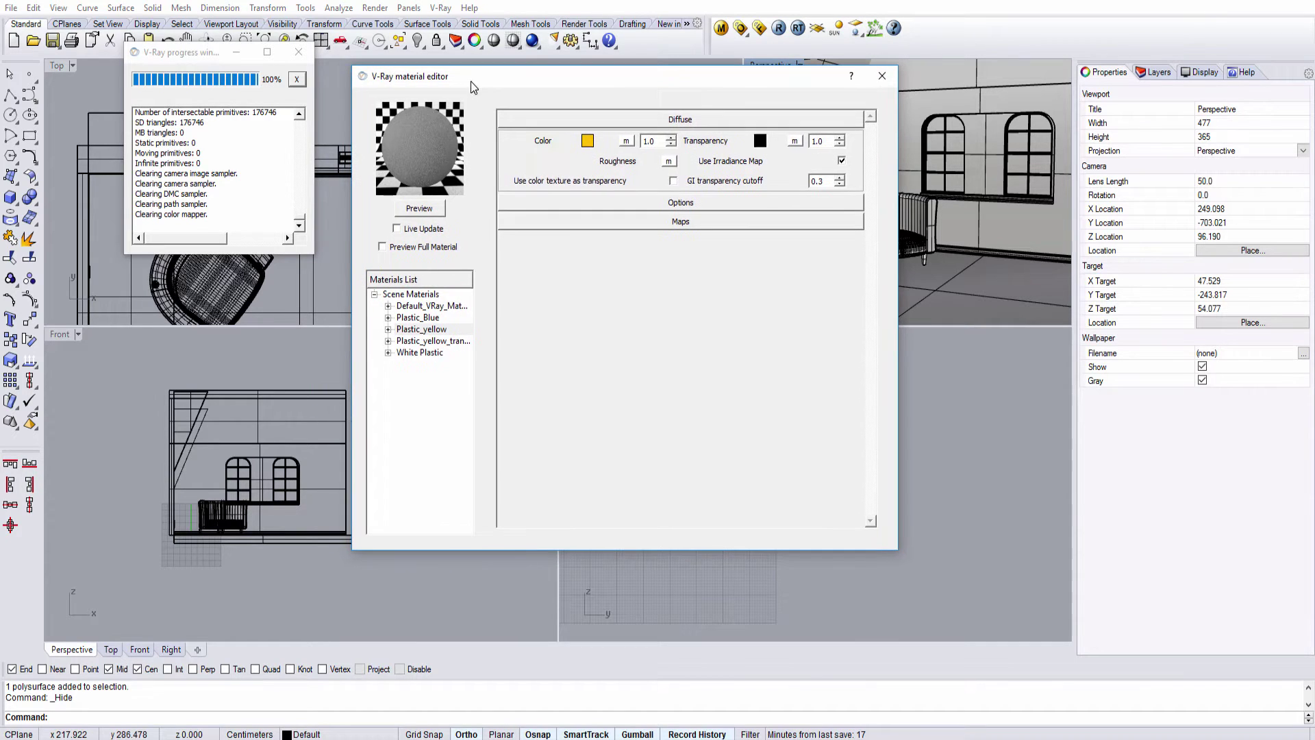
click(418, 209)
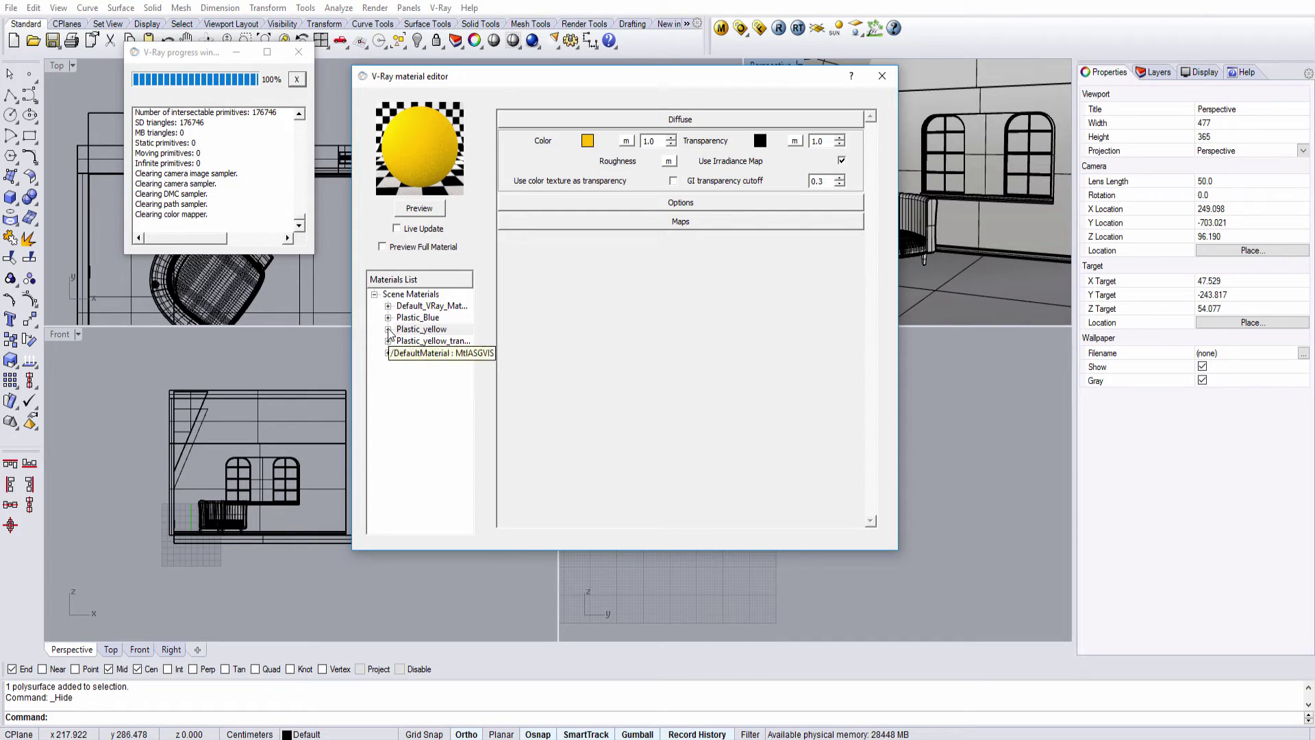
Expand Plastic_yellow to inspect its Diffuse layer and refresh the material preview
double_click(420, 329)
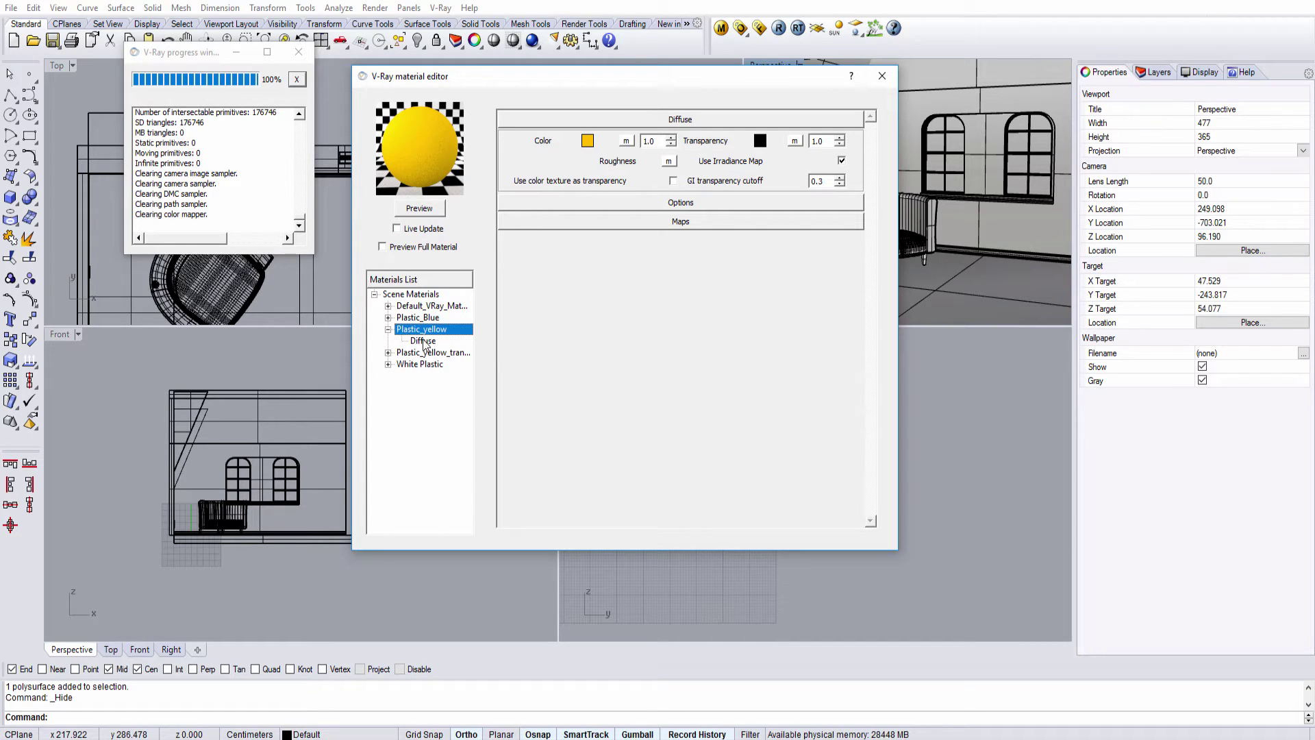
click(421, 341)
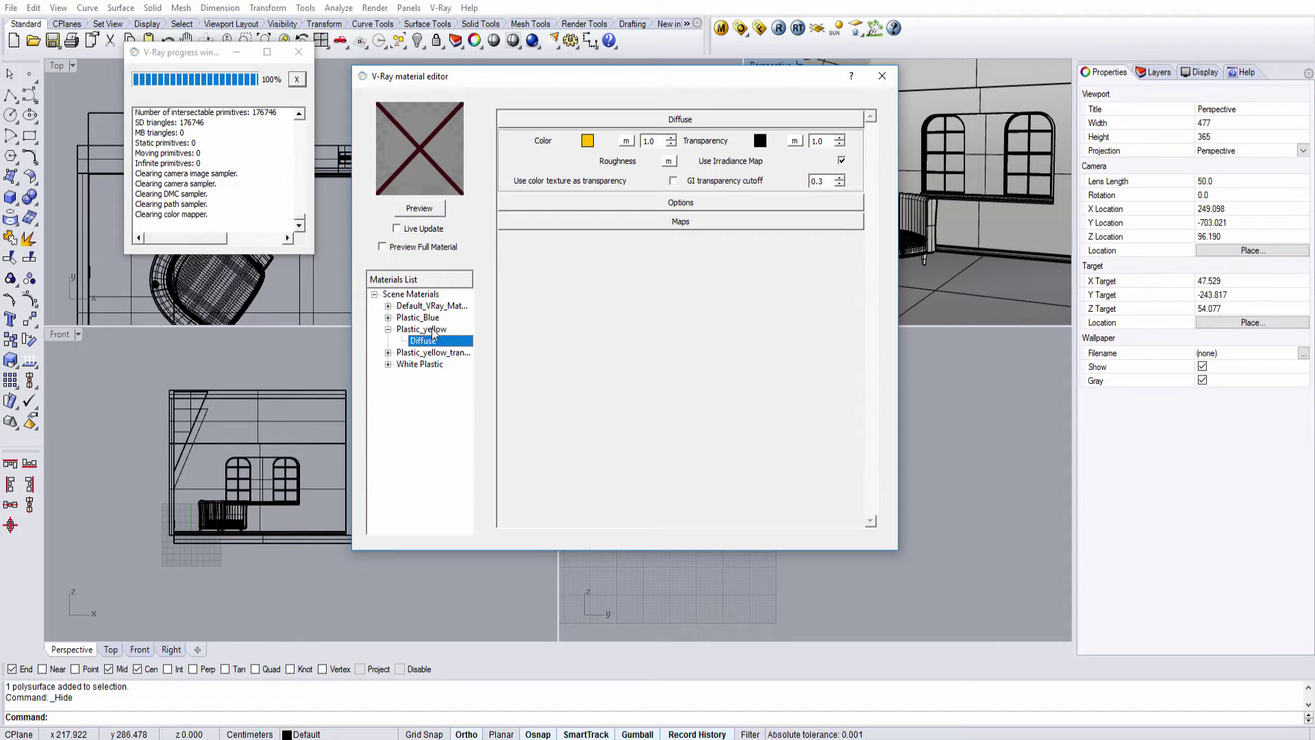
click(420, 209)
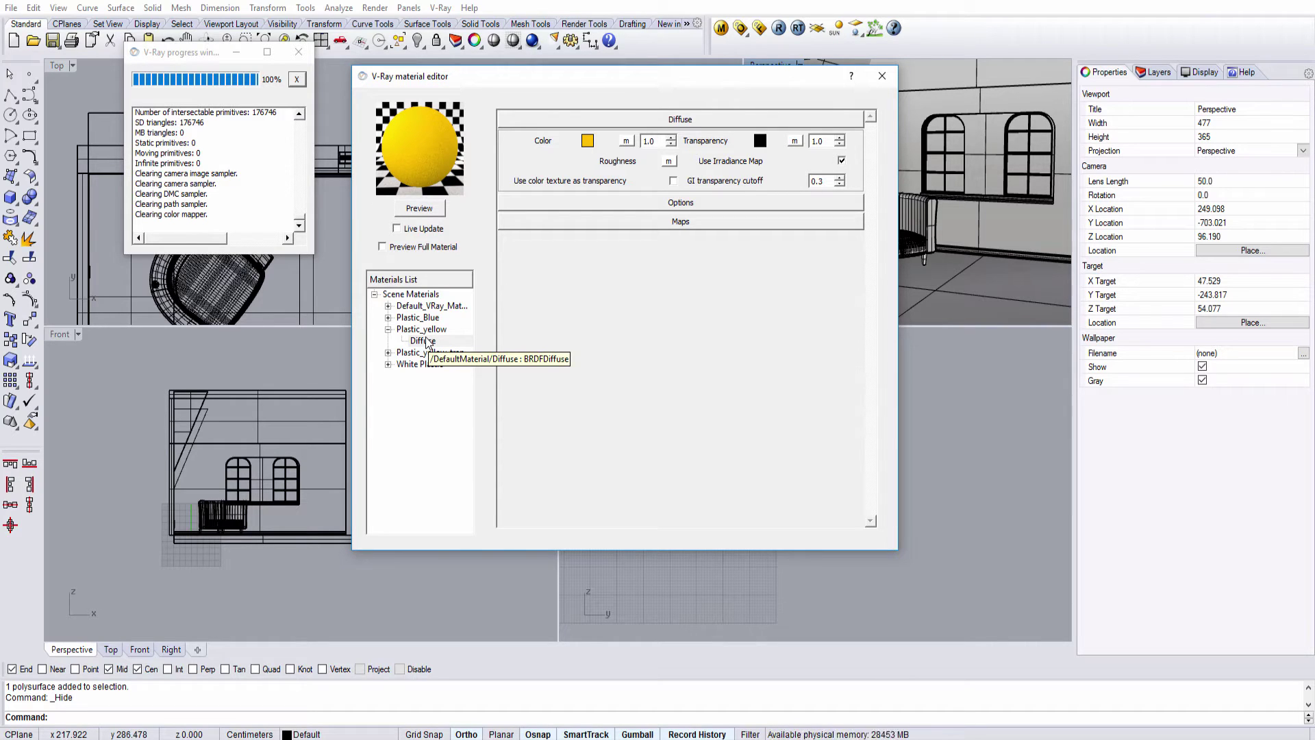
click(425, 332)
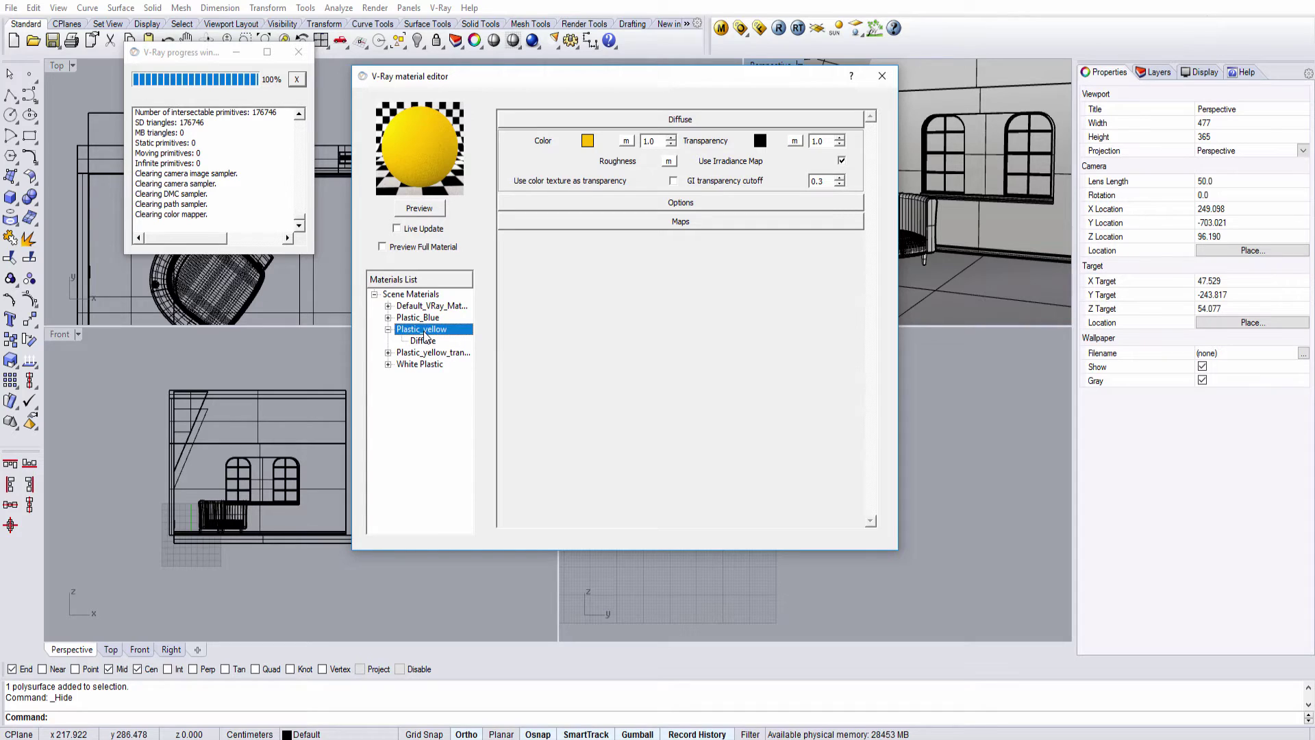
Add a Reflection layer to Plastic_yellow and update the material preview
right_click(412, 333)
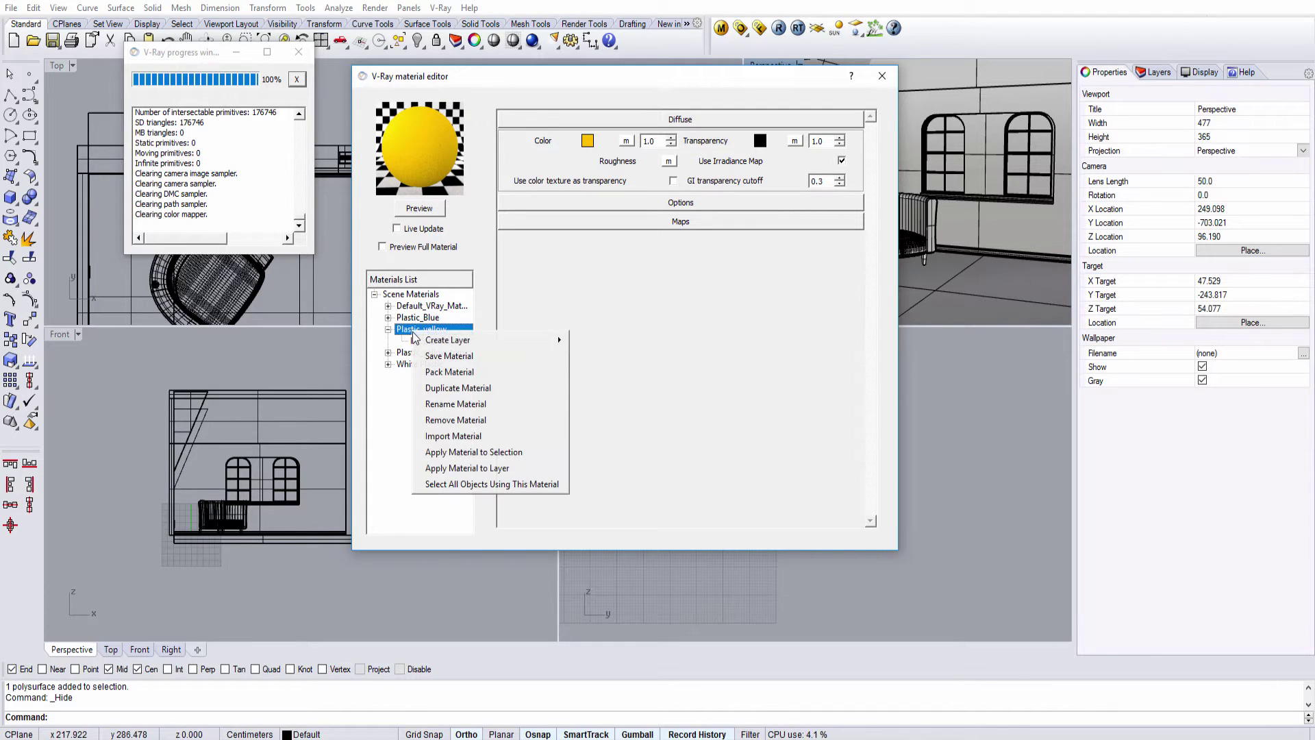
mouse_move(428, 341)
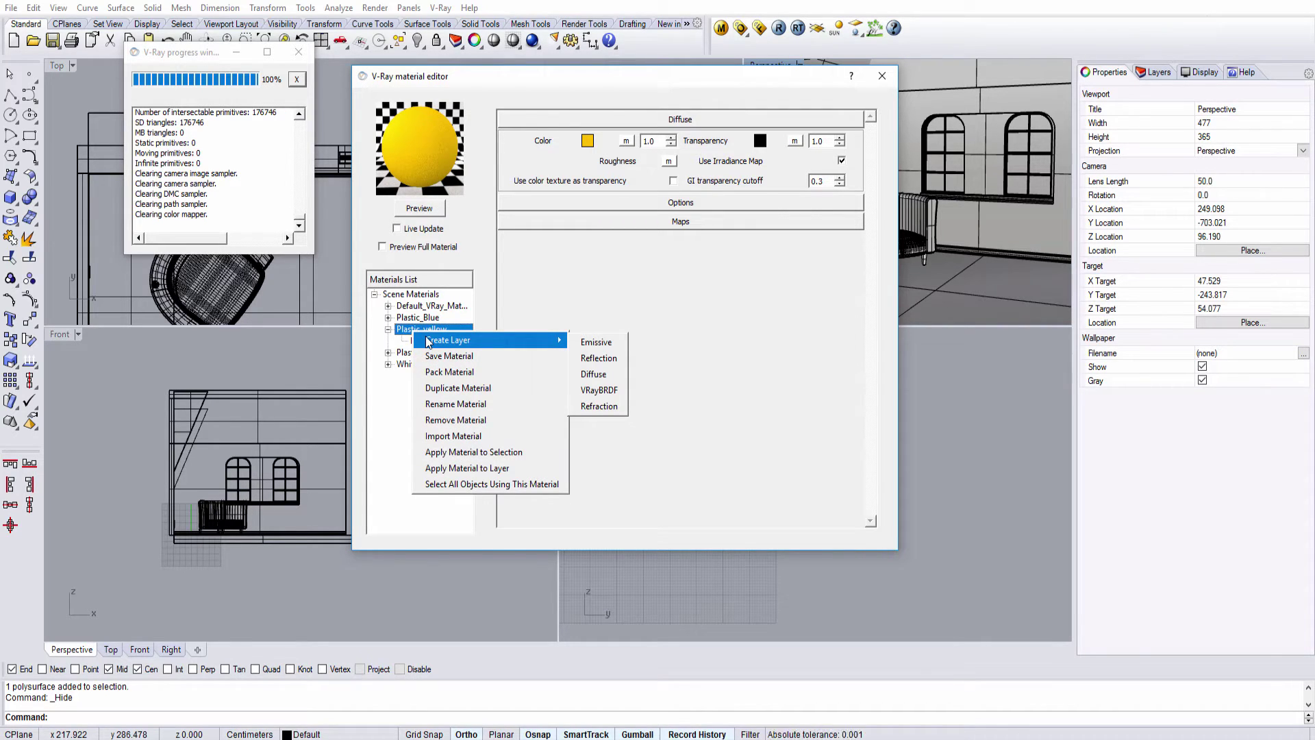
click(617, 364)
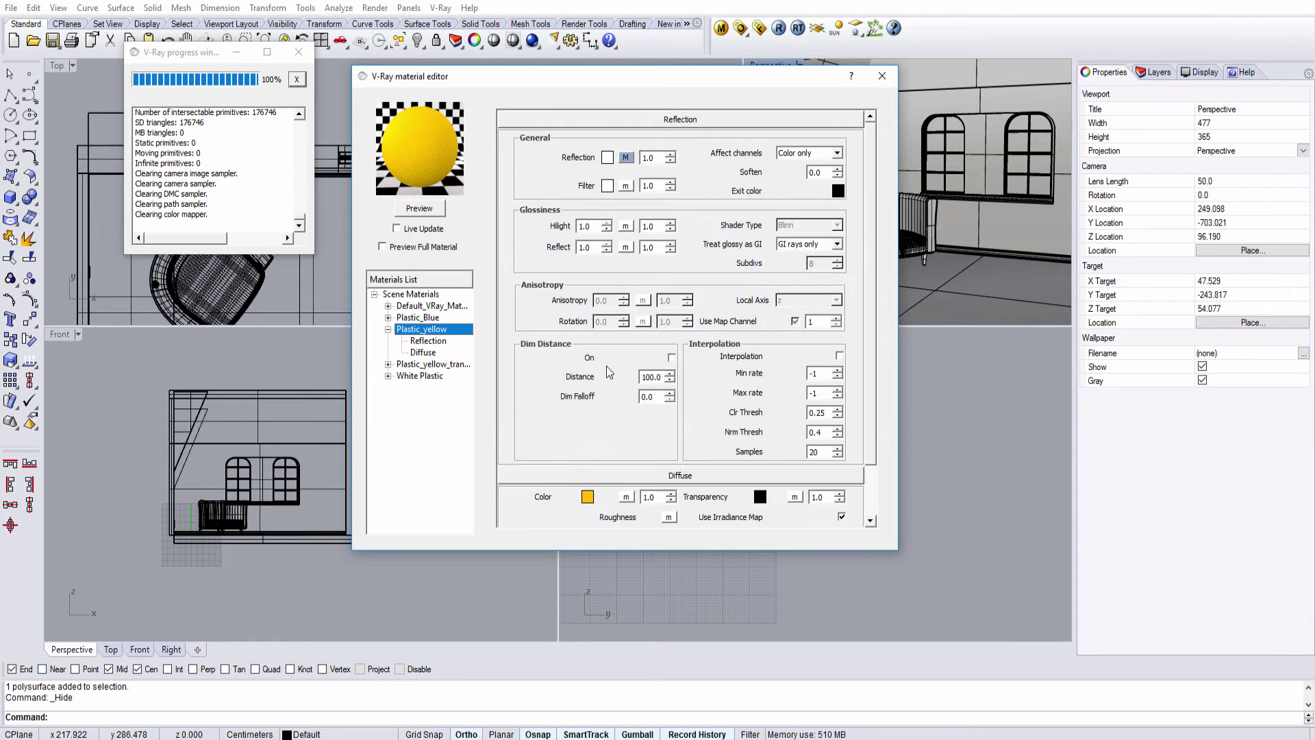
click(428, 340)
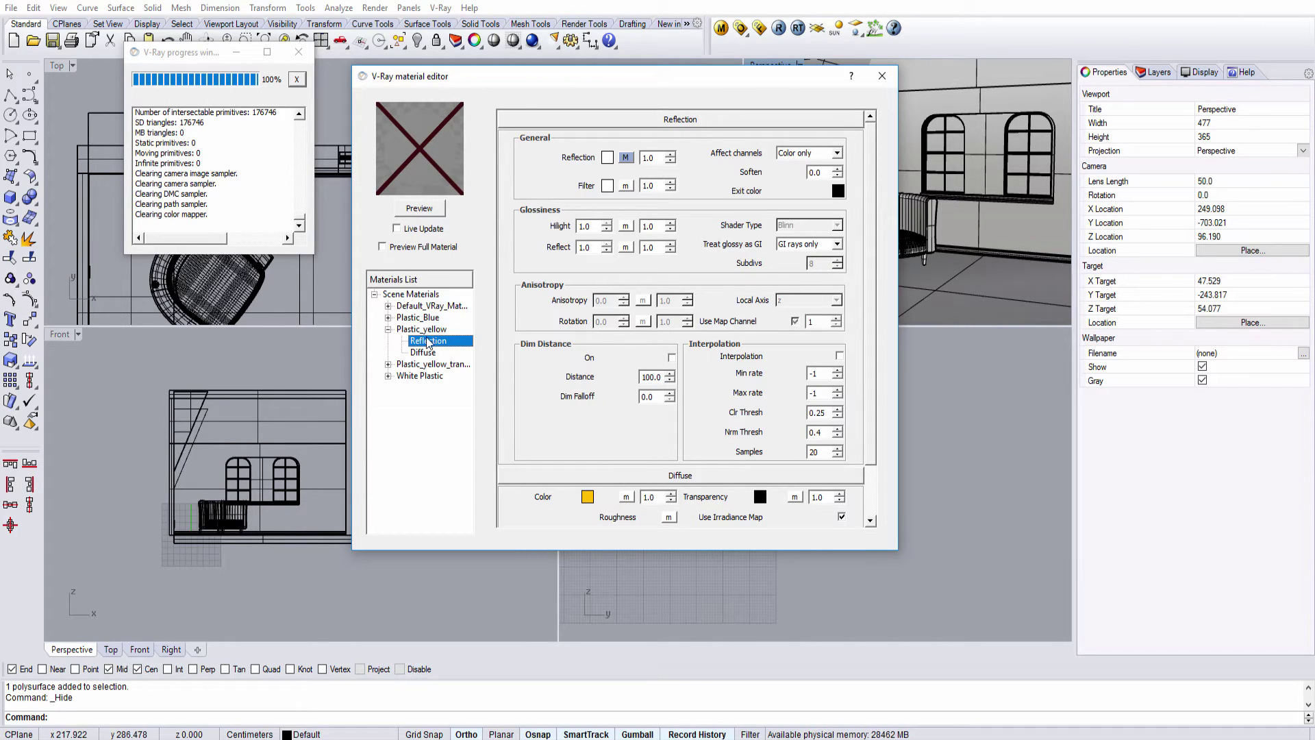
click(424, 329)
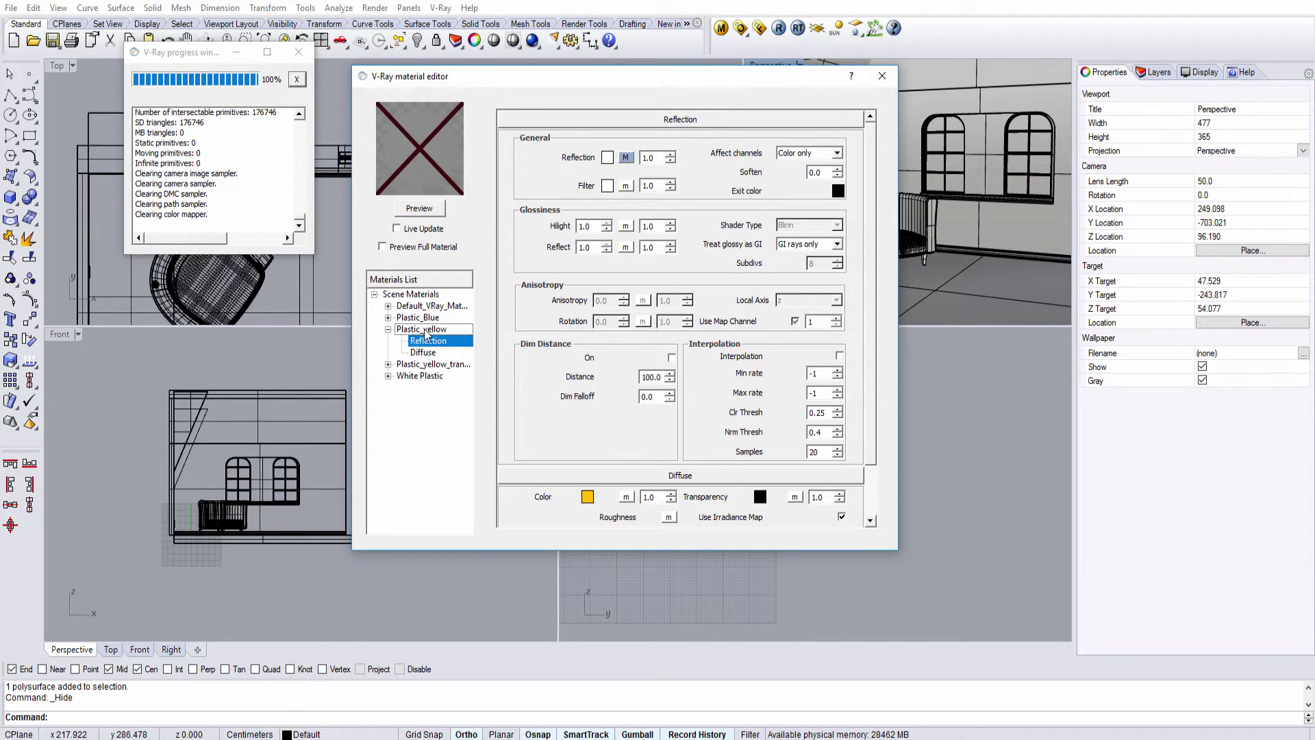
click(423, 211)
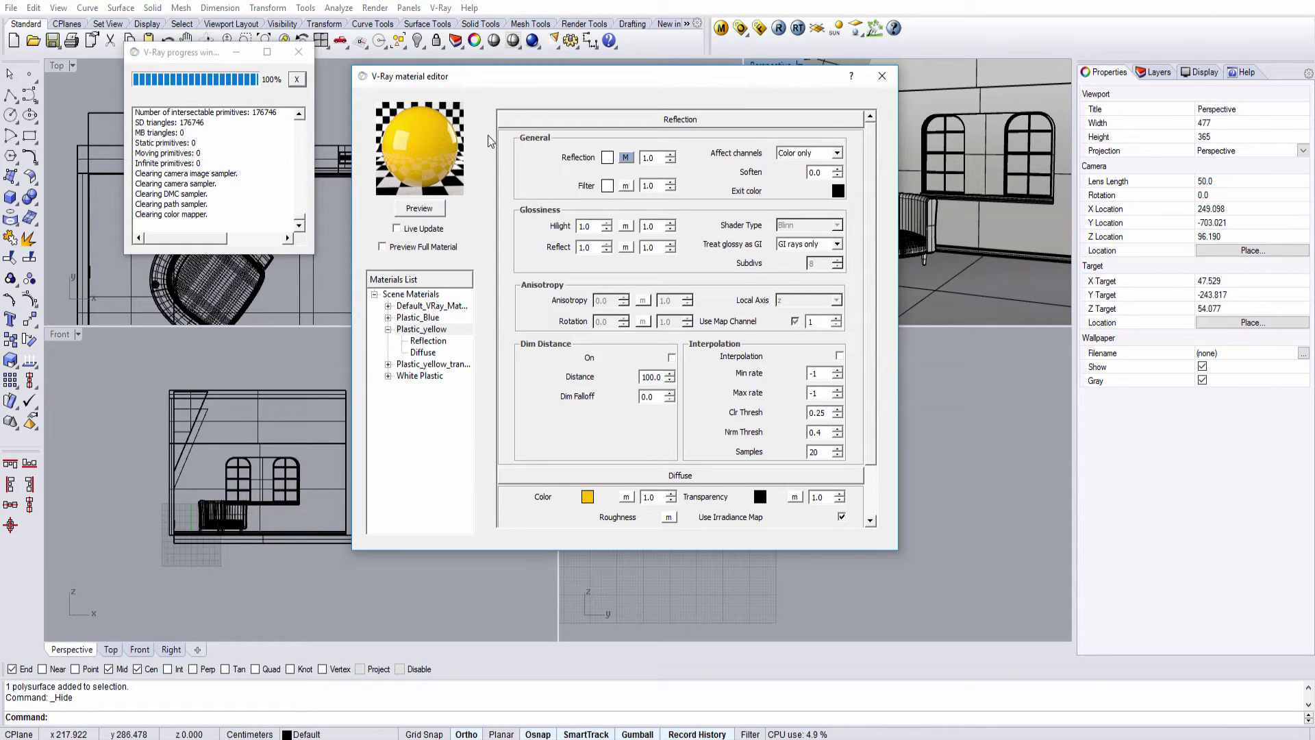
Collapse the Diffuse settings of Plastic_yellow and keep its Reflection settings expanded
click(690, 121)
click(663, 139)
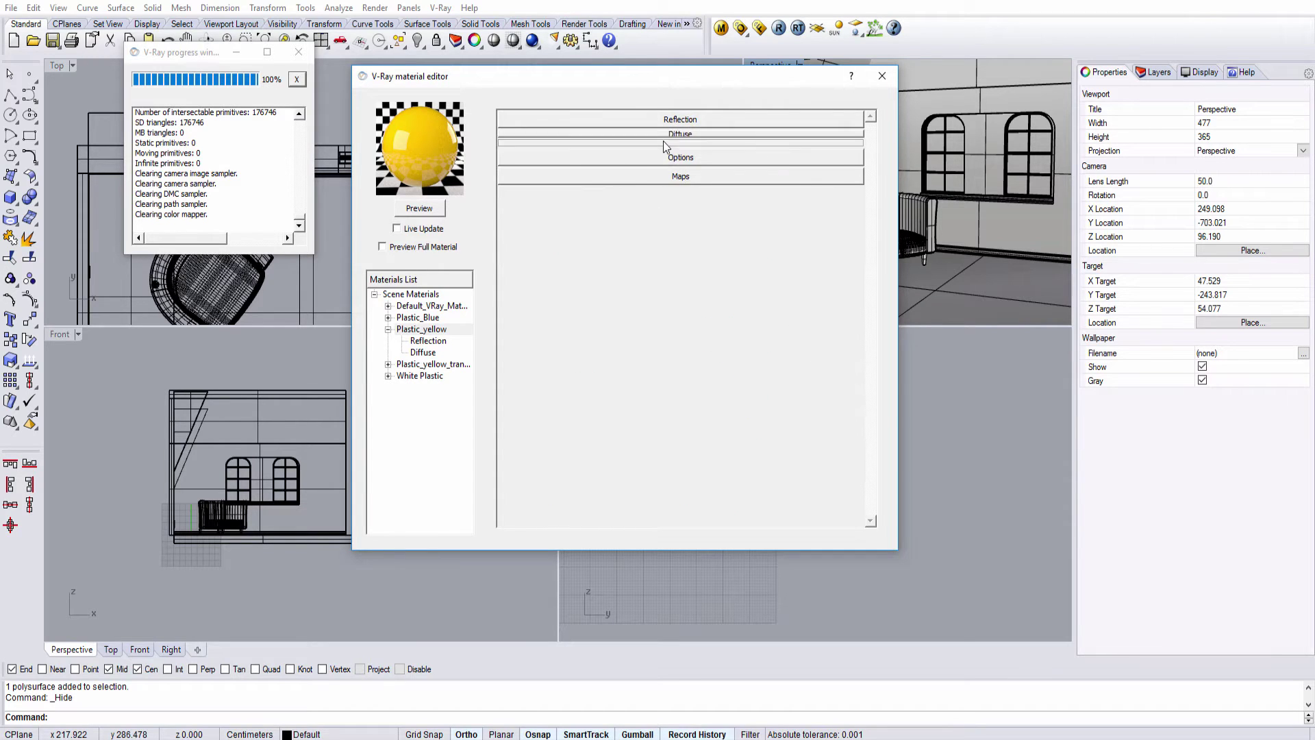
click(630, 141)
click(647, 139)
click(660, 120)
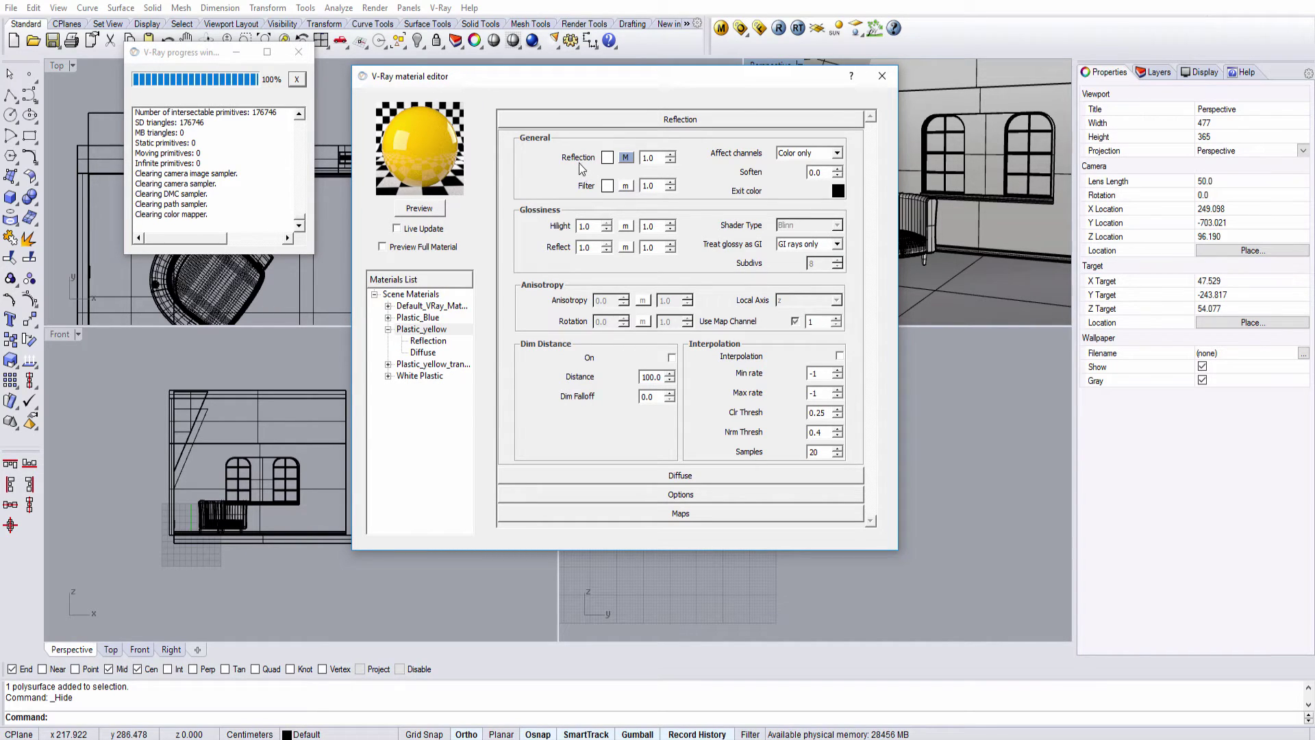
Try a red reflection filter color with RGB 219, 0, 0 on Plastic_yellow and update the preview
click(608, 186)
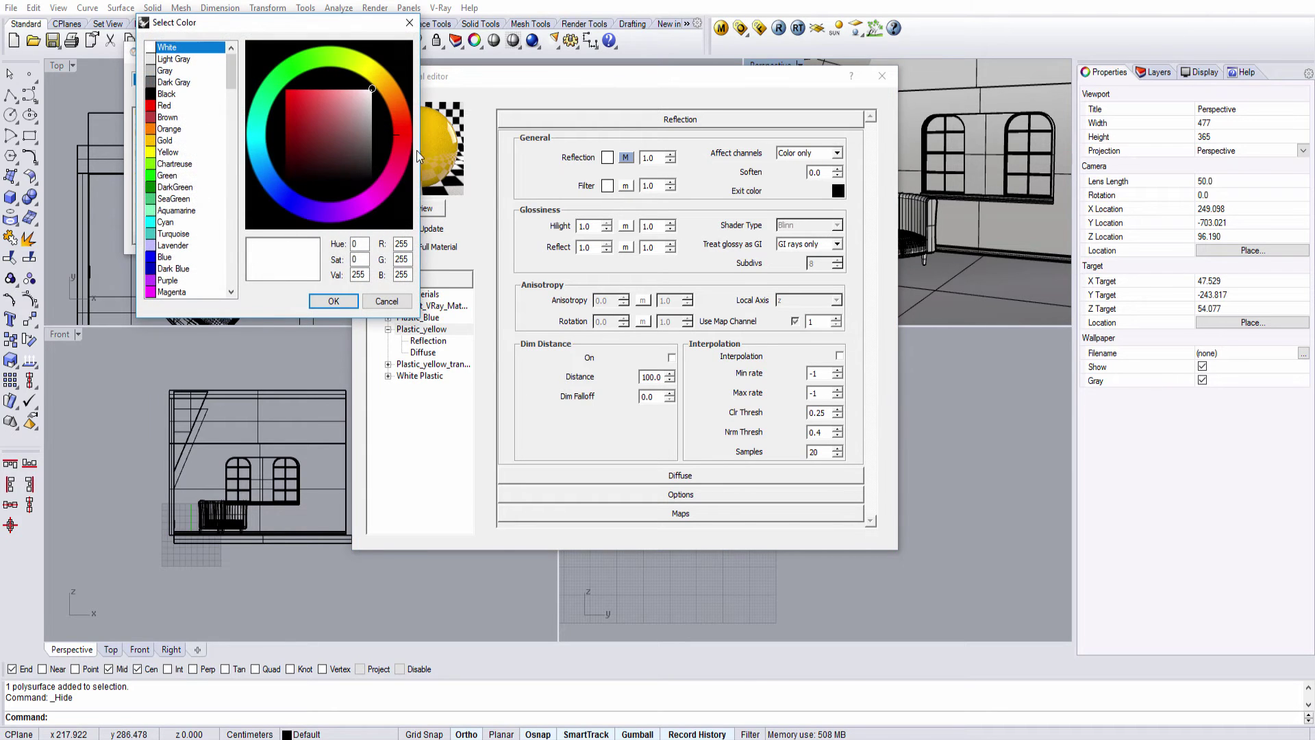
click(356, 96)
drag(352, 104, 288, 106)
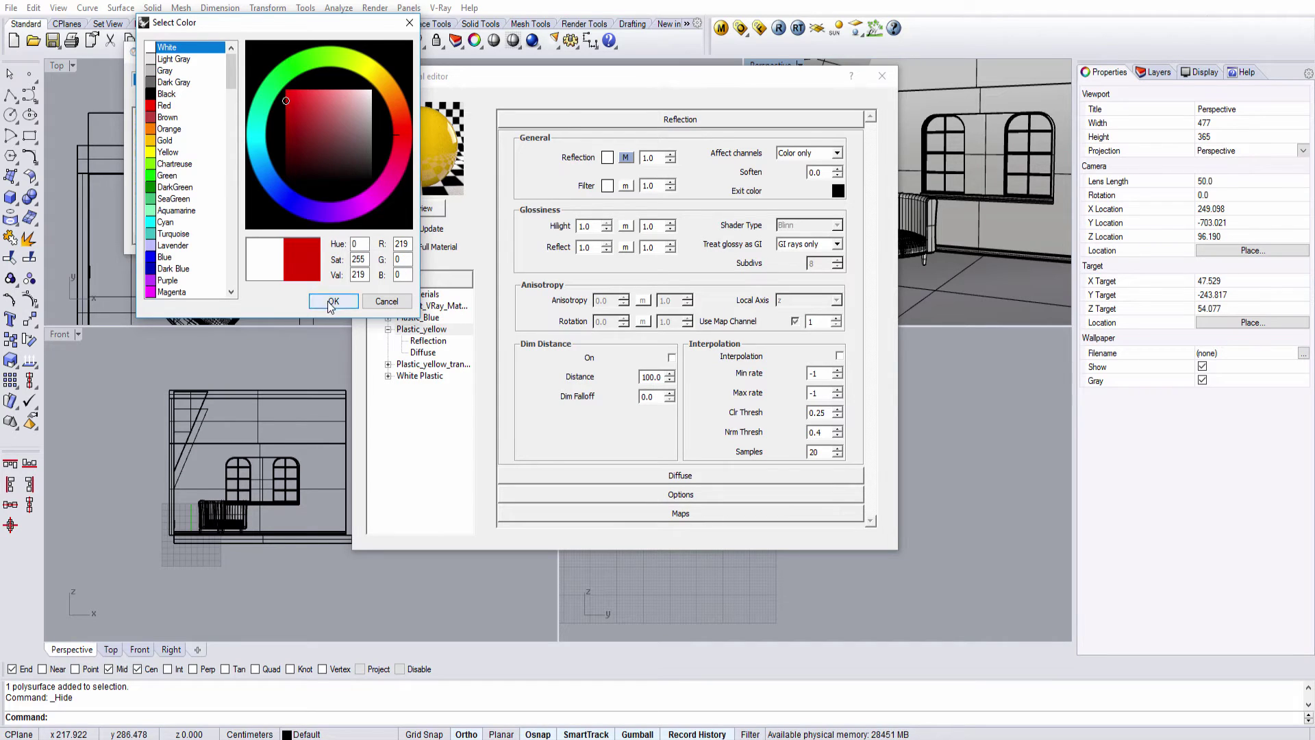
click(332, 301)
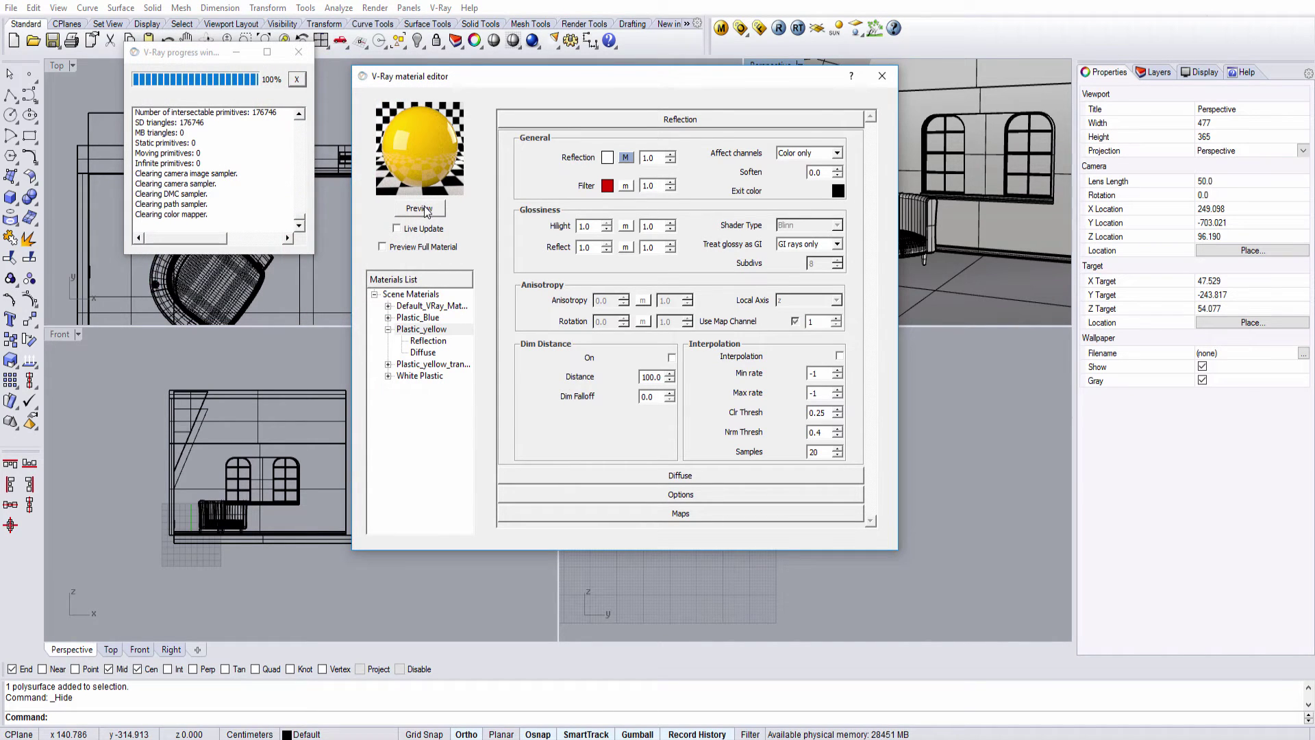
click(425, 209)
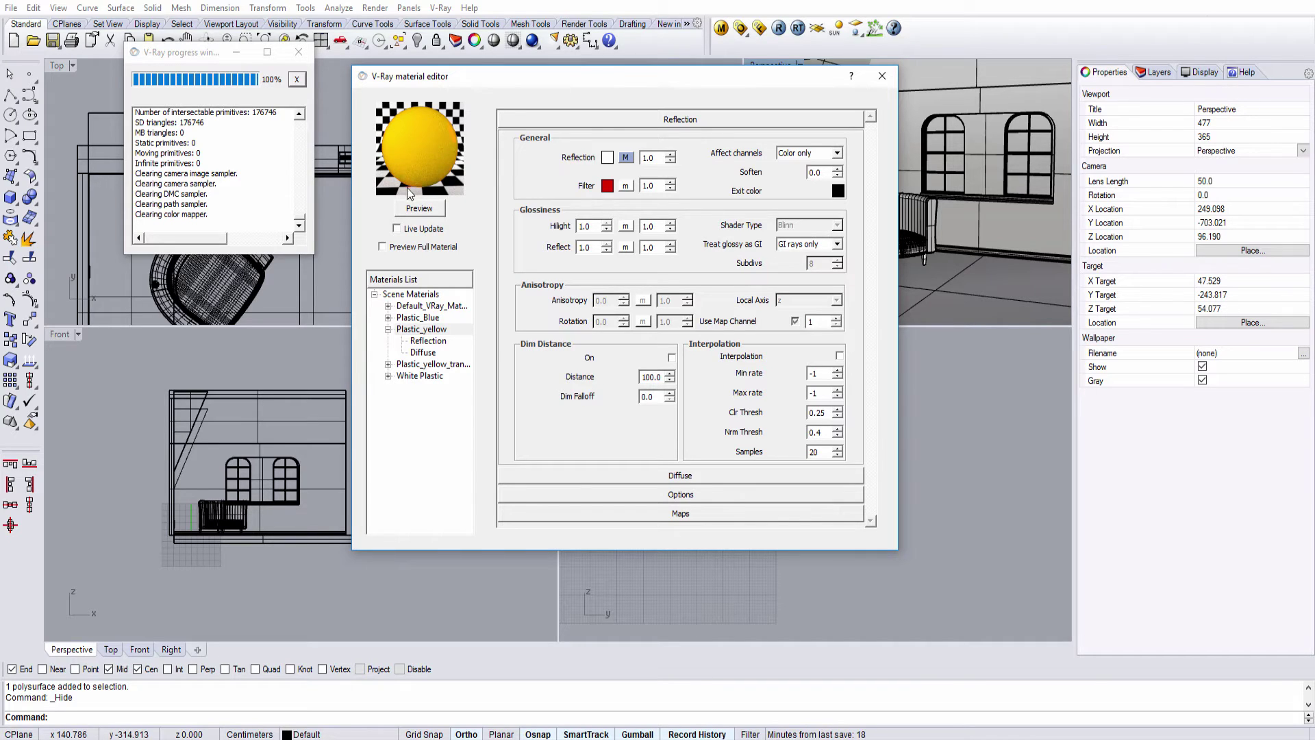
Restore the reflection filter color of Plastic_yellow to white and refresh the preview
click(607, 186)
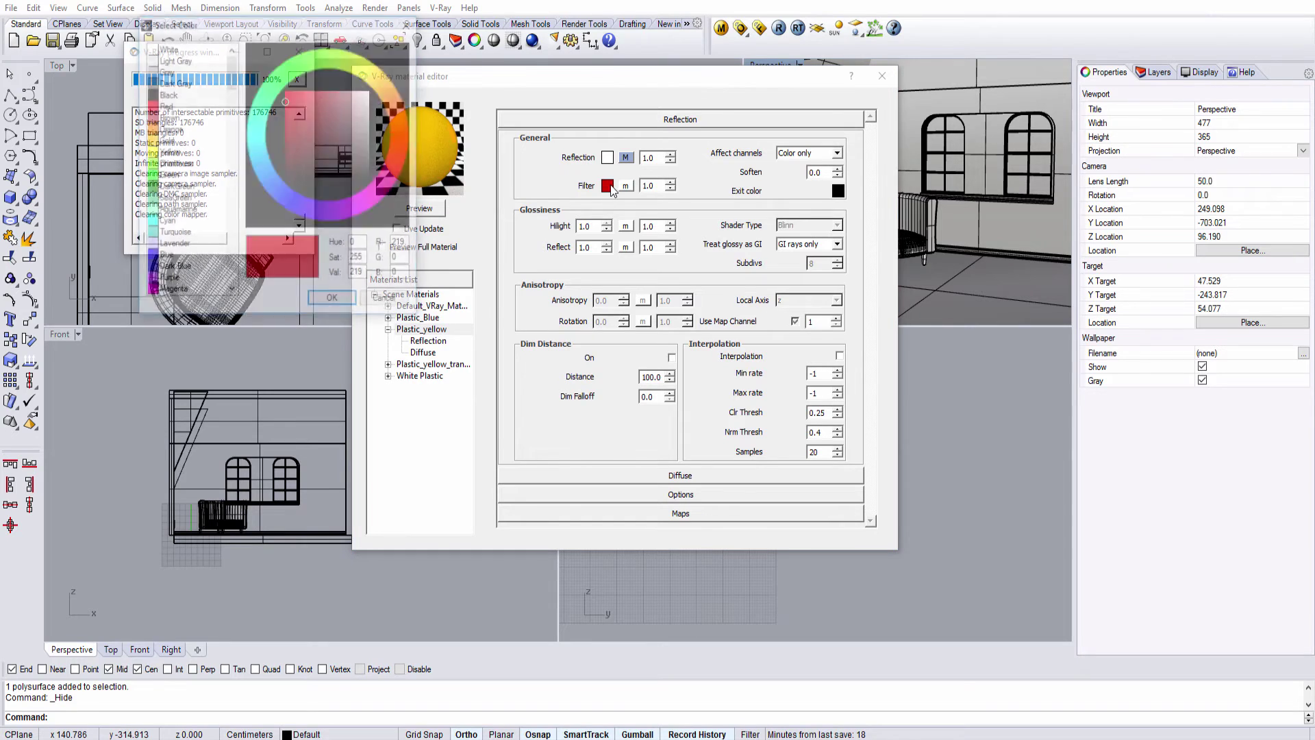
click(351, 302)
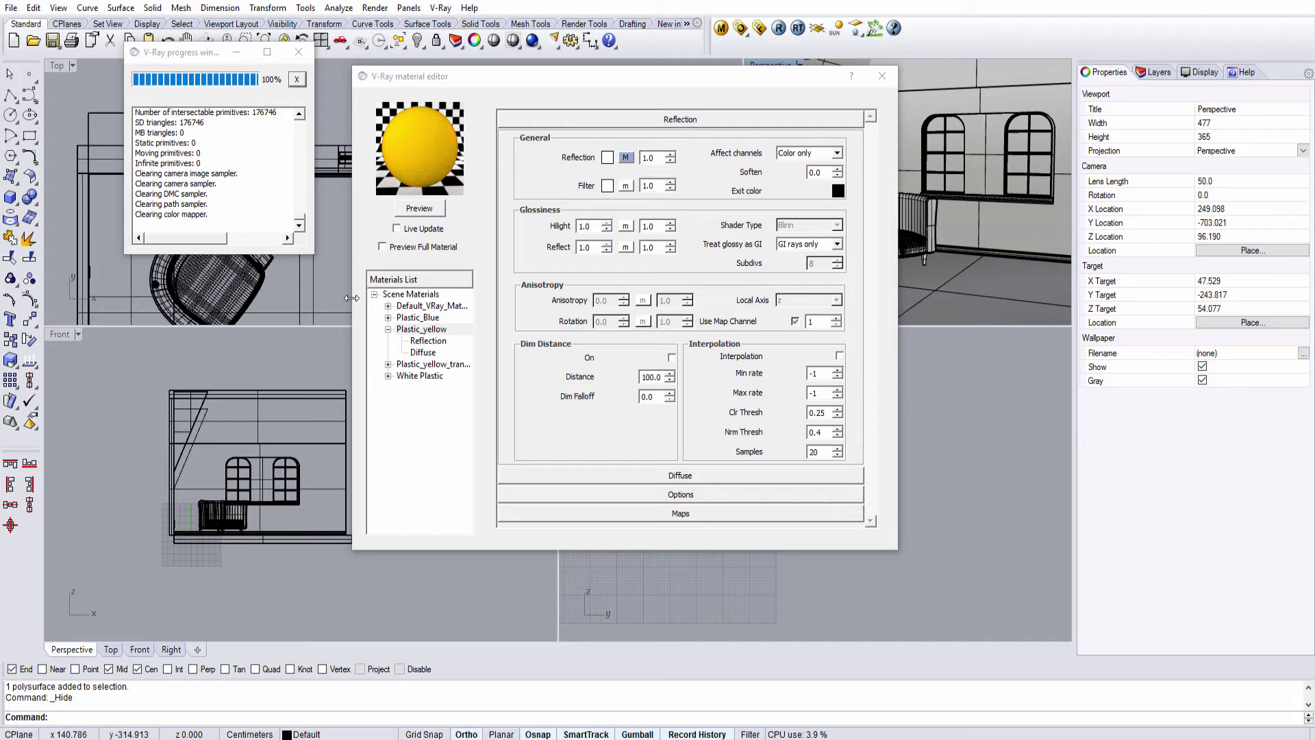
click(419, 208)
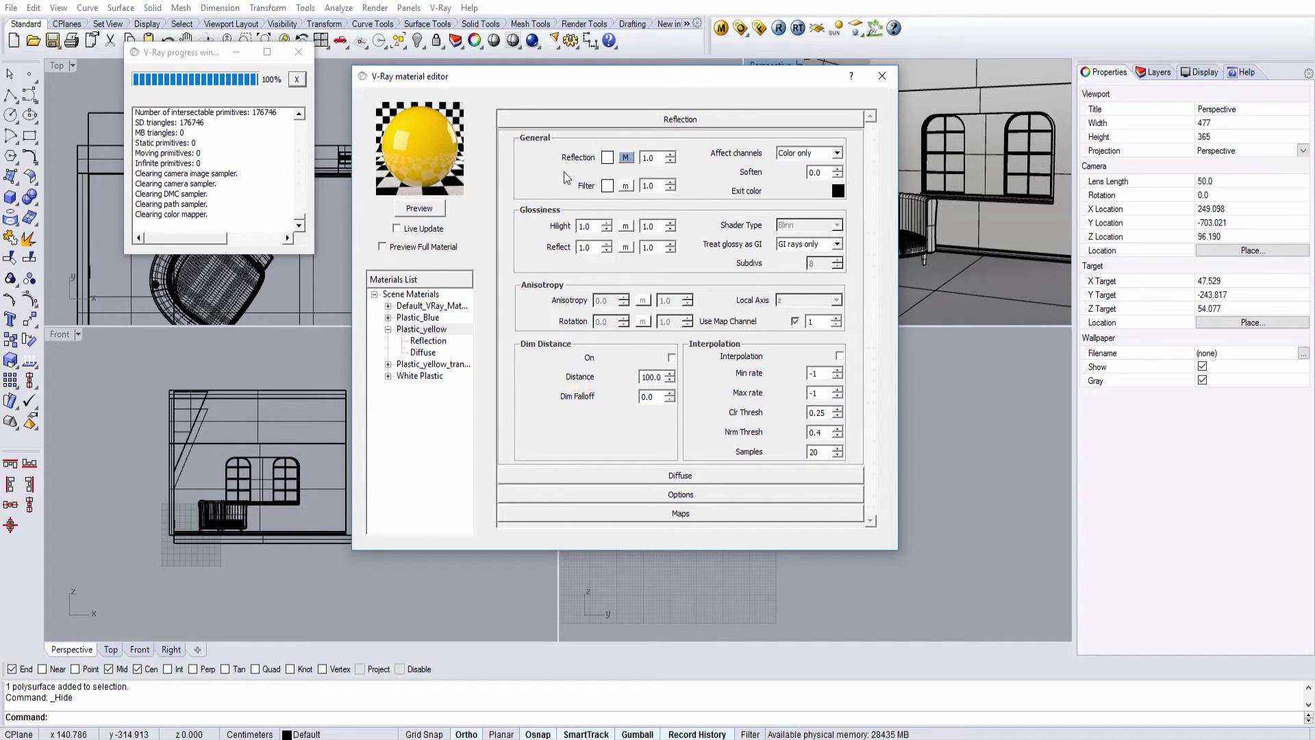
Open the reflection map of Plastic_yellow, preview its TexFresnel texture and accept the settings
click(626, 157)
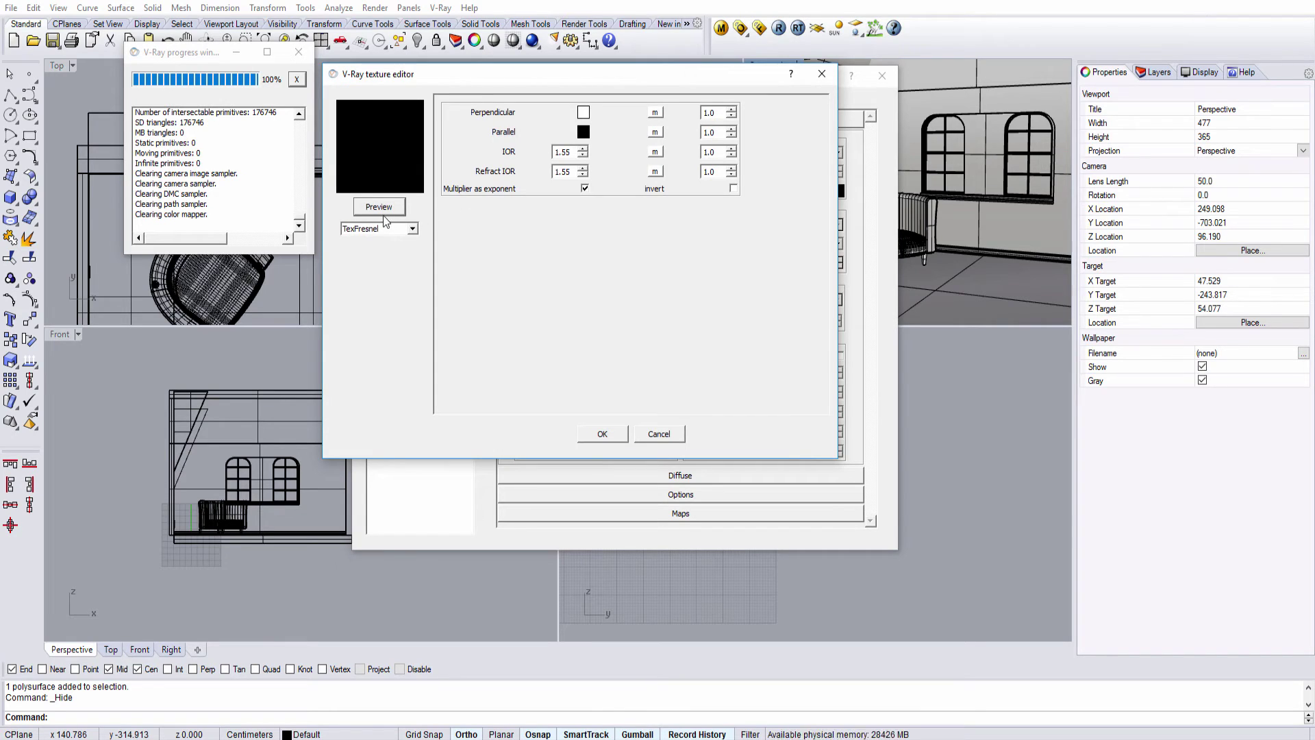
click(384, 212)
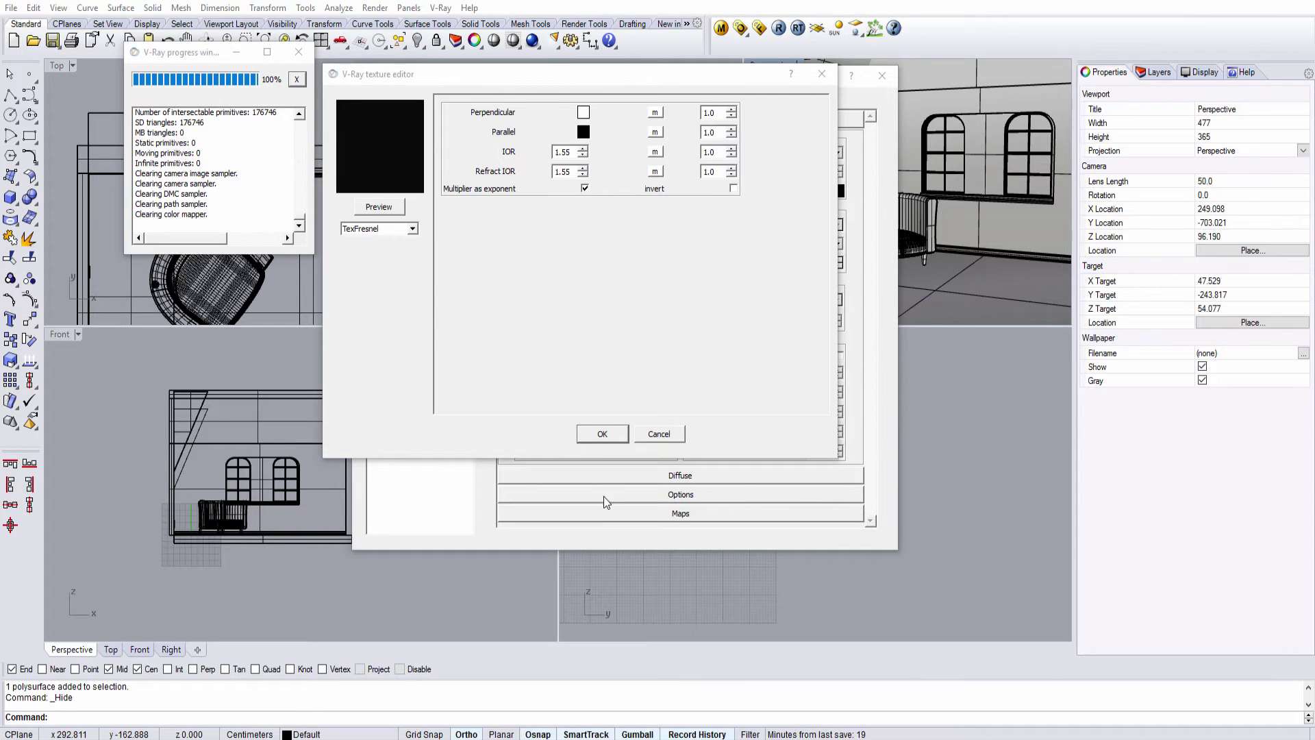
click(585, 435)
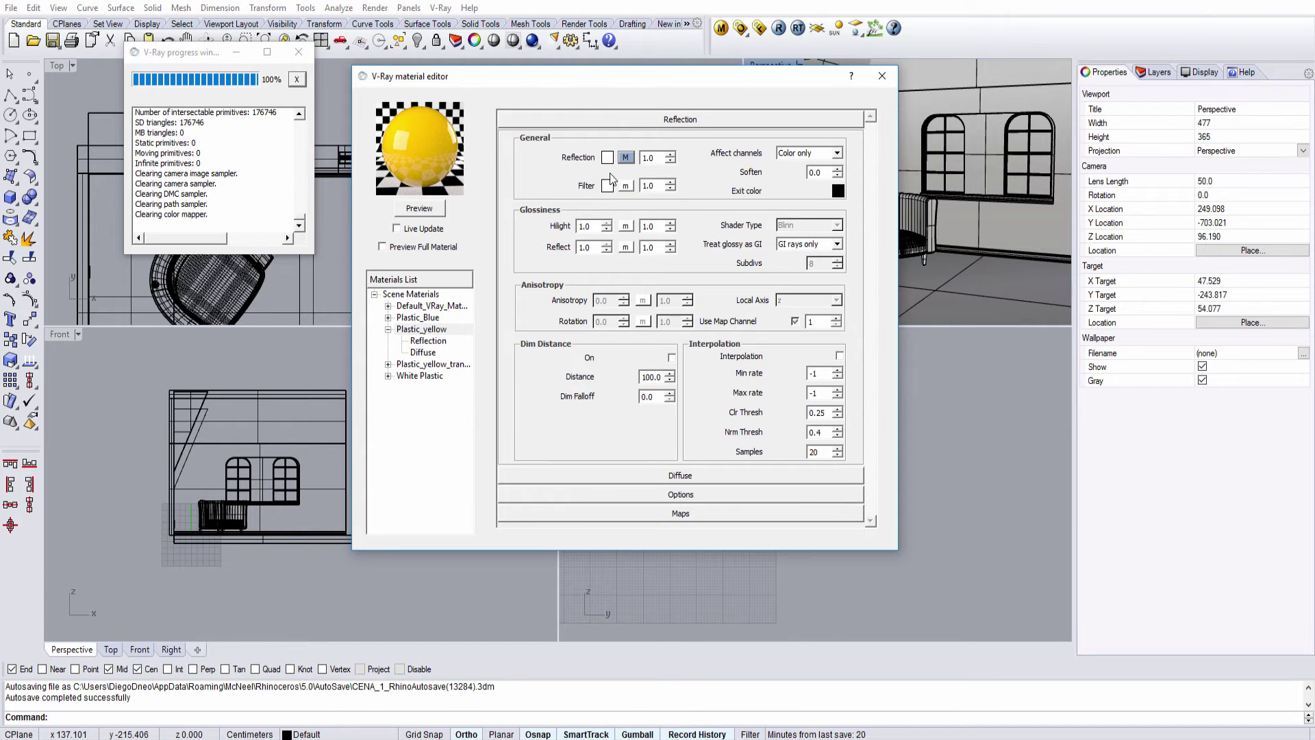
Apply the Plastic_yellow material to the armchair and close the material editor
click(910, 236)
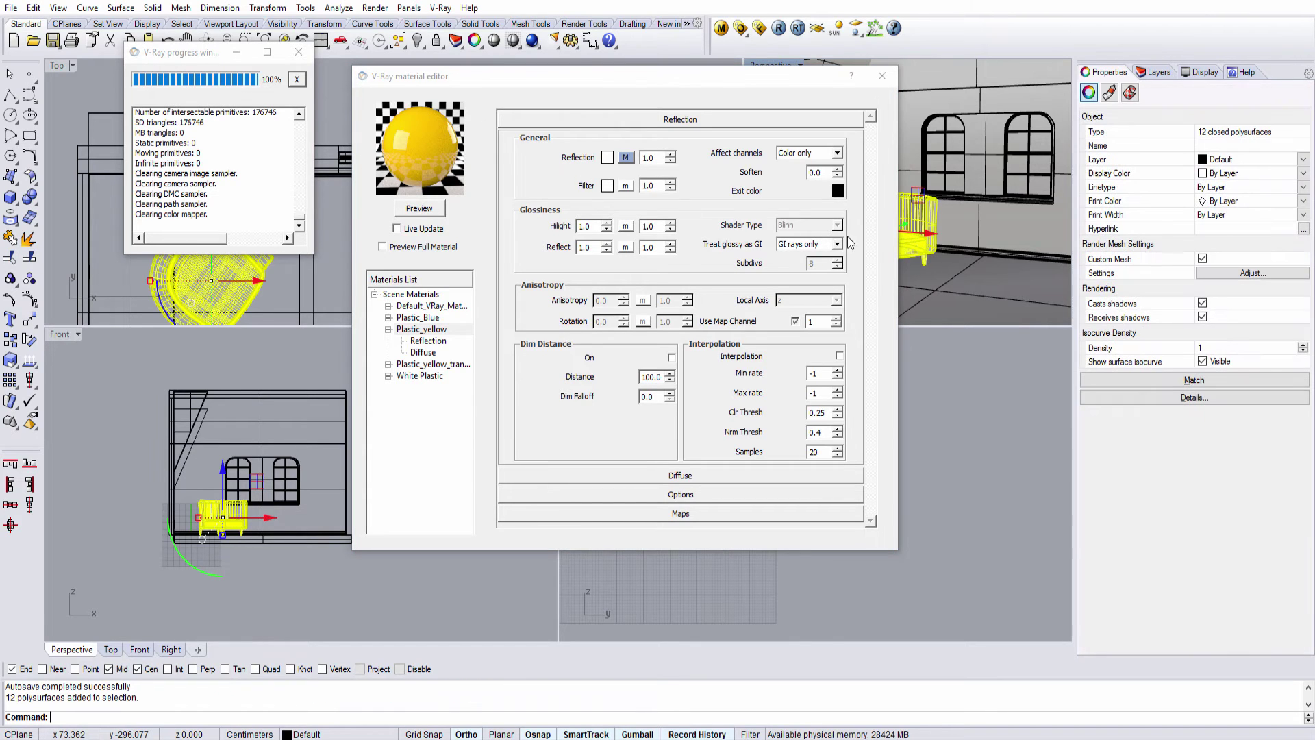
right_click(430, 329)
click(511, 479)
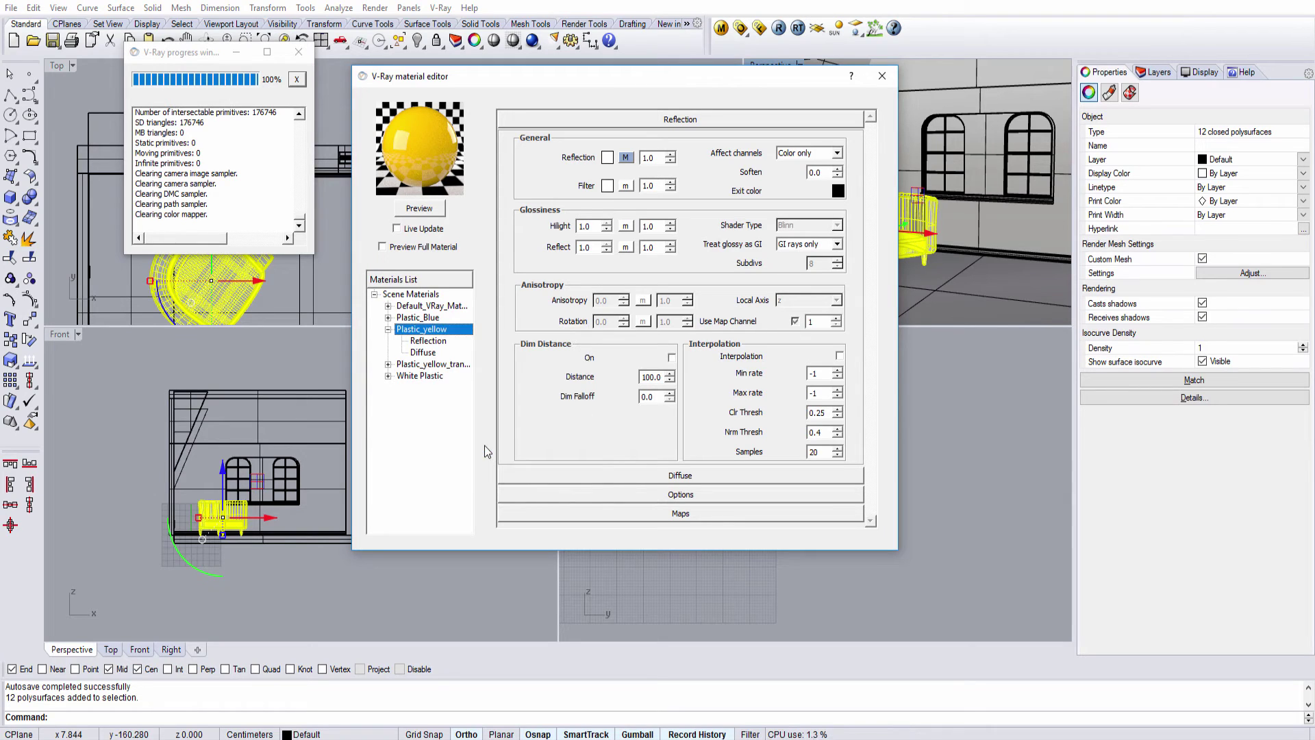
click(883, 76)
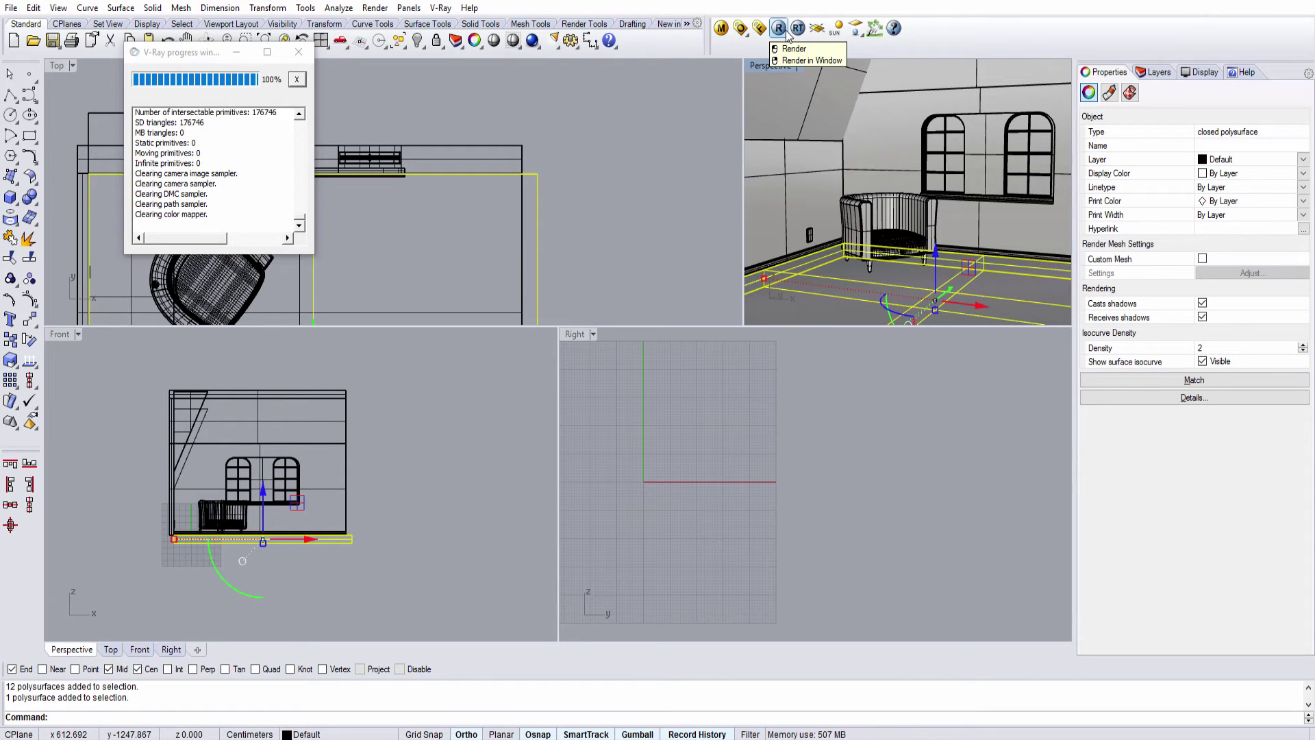
Render the perspective view, inspect the yellow armchair up close and close the render
click(784, 30)
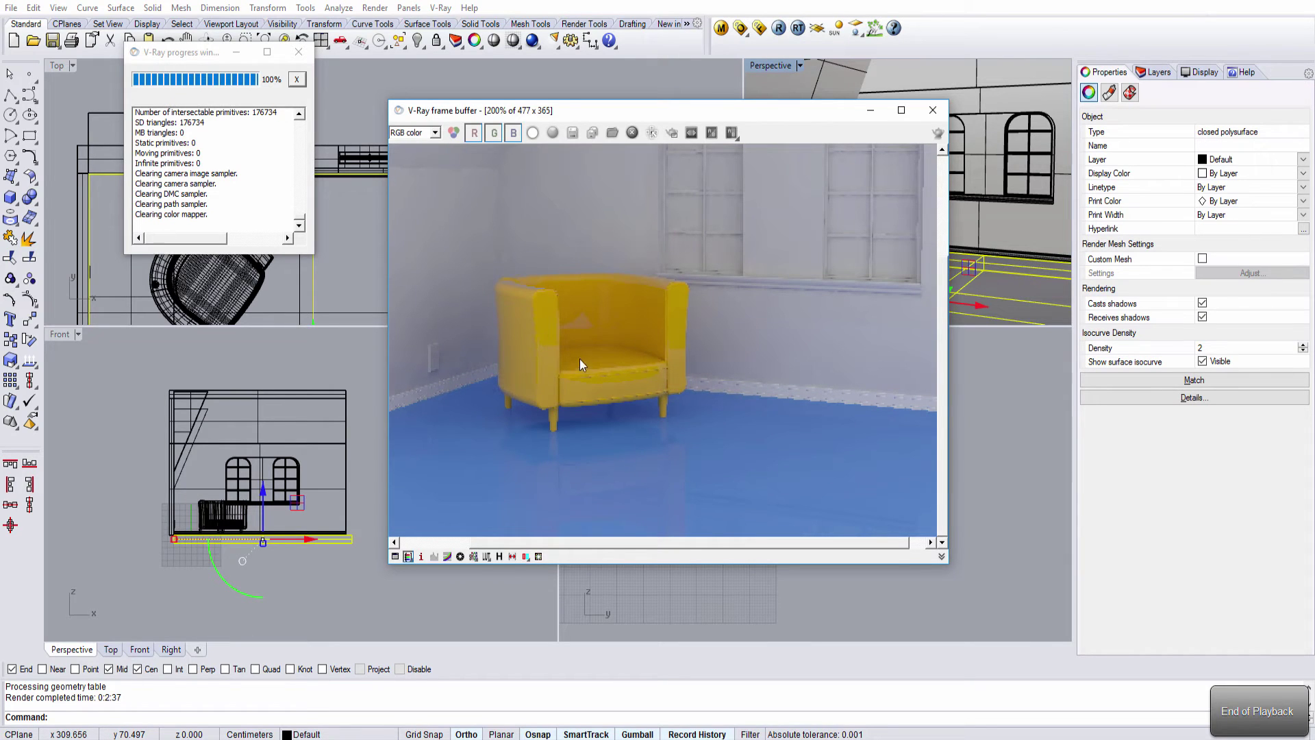
scroll(550, 434, up, 1)
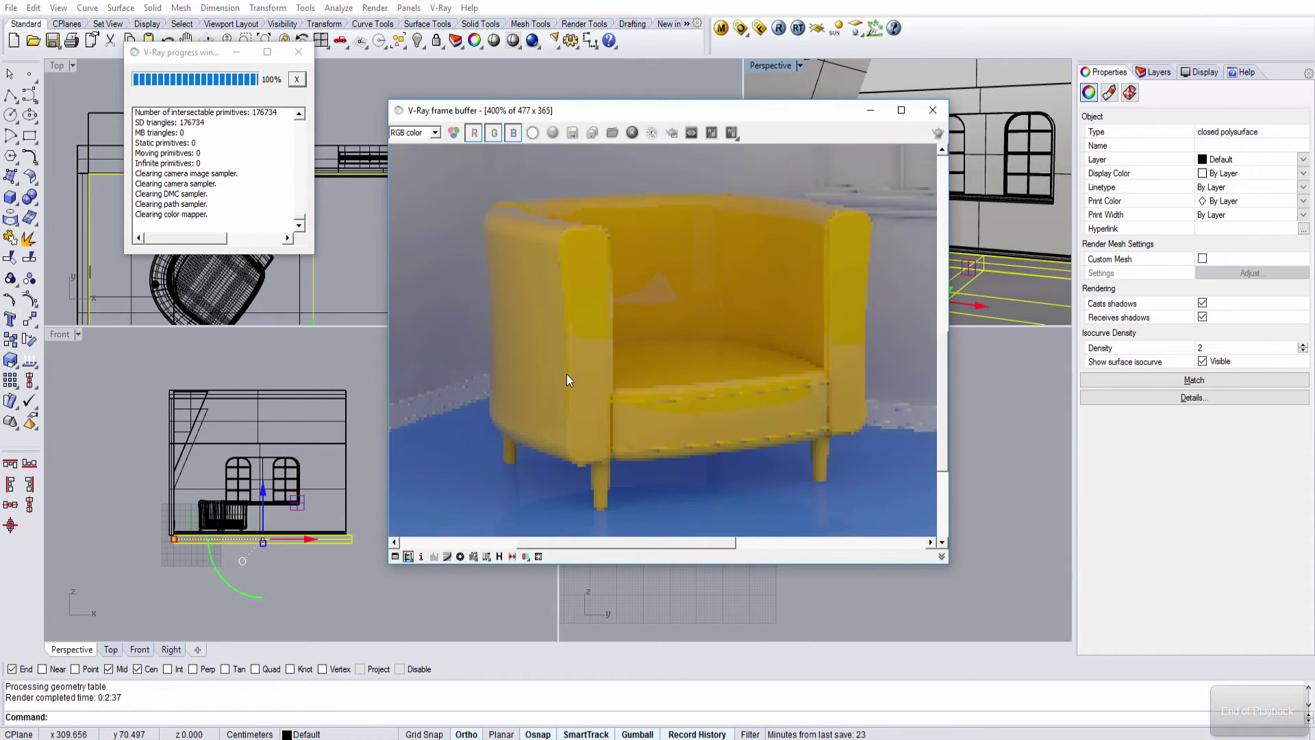
middle_drag(675, 233, 615, 258)
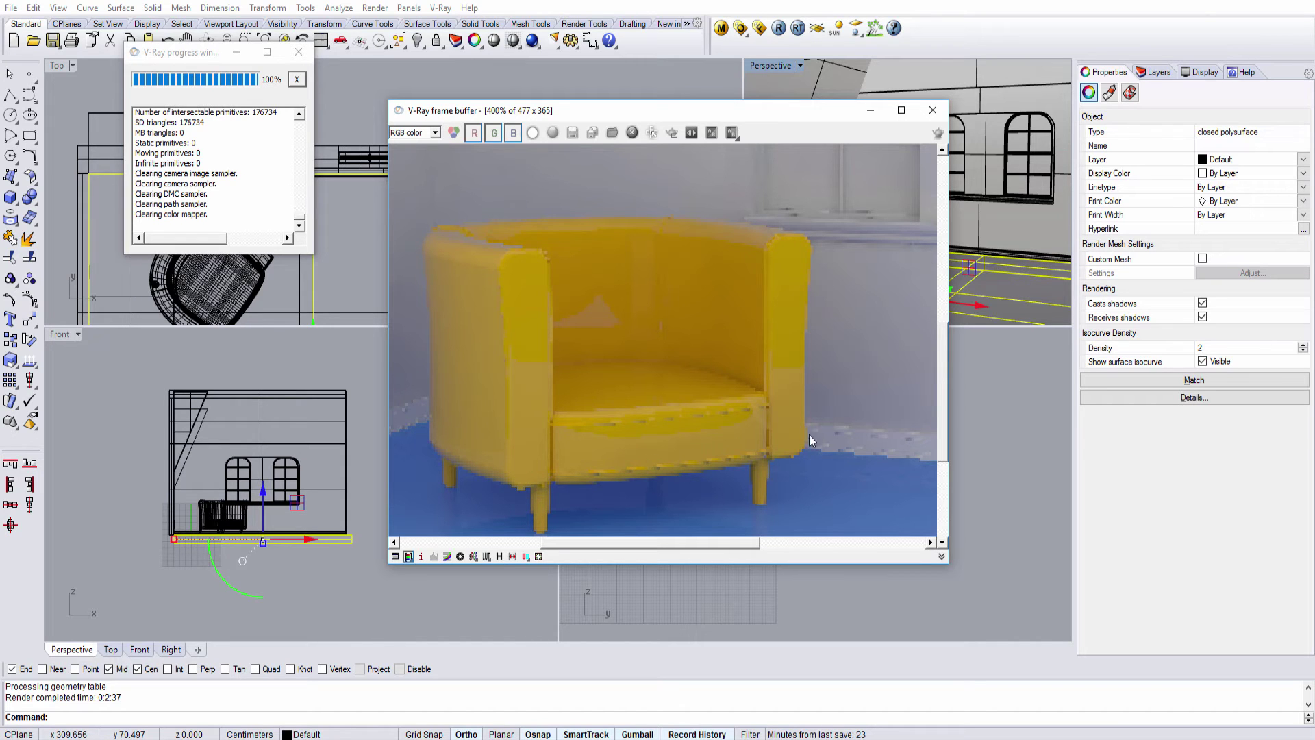
scroll(803, 277, down, 2)
scroll(916, 141, up, 1)
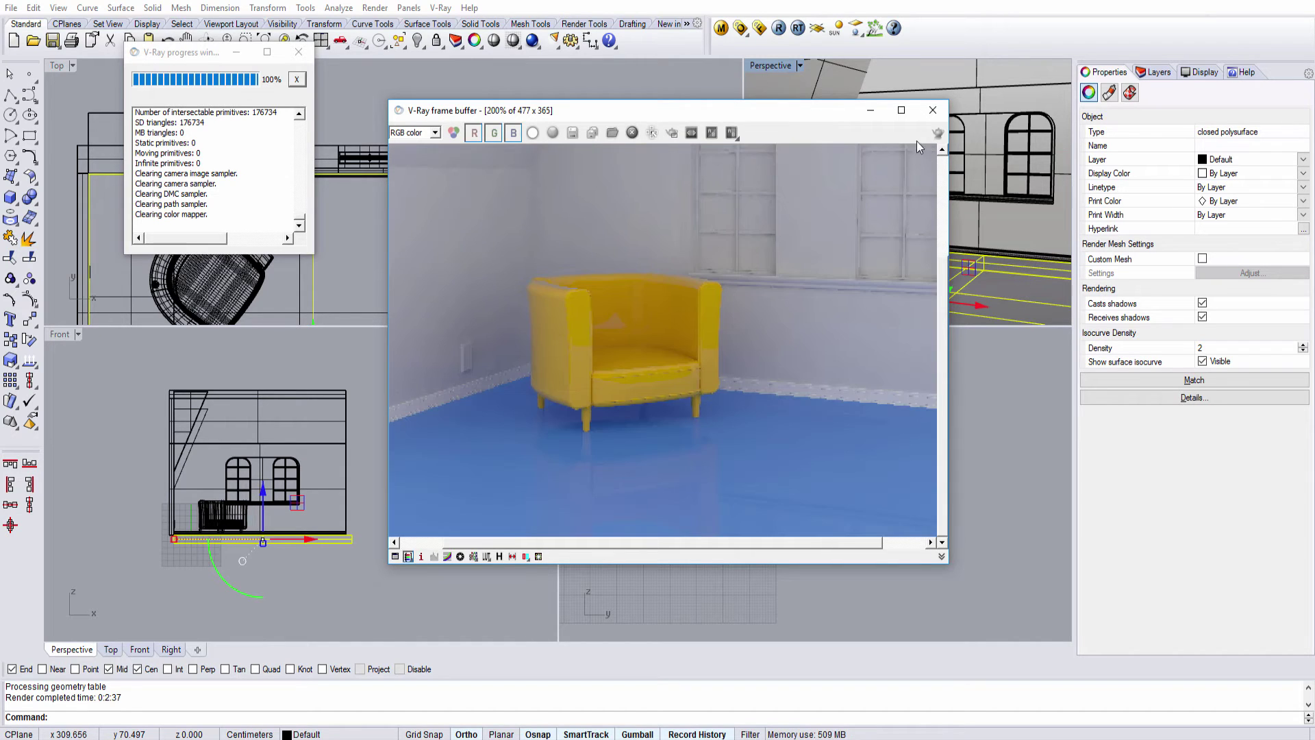
click(933, 111)
Check the settings of the middle rectangular ceiling light and render the perspective view
click(722, 28)
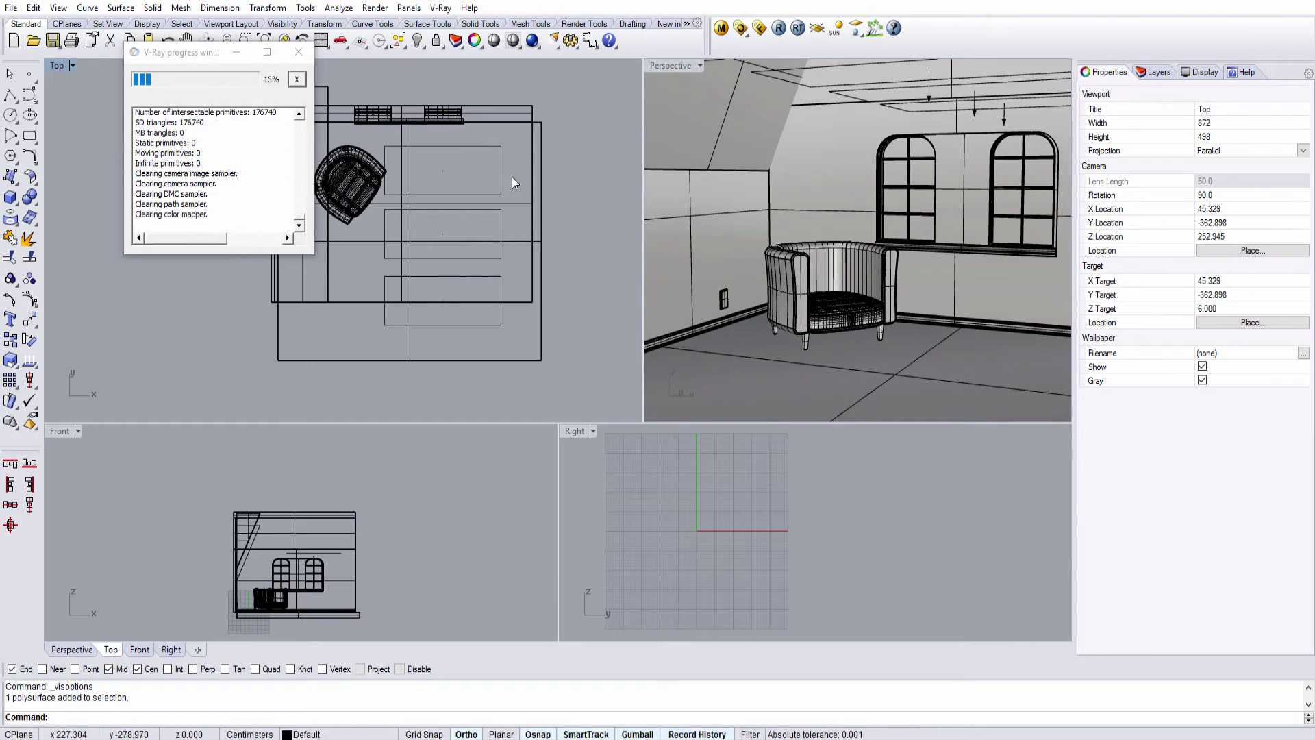
scroll(438, 158, up, 3)
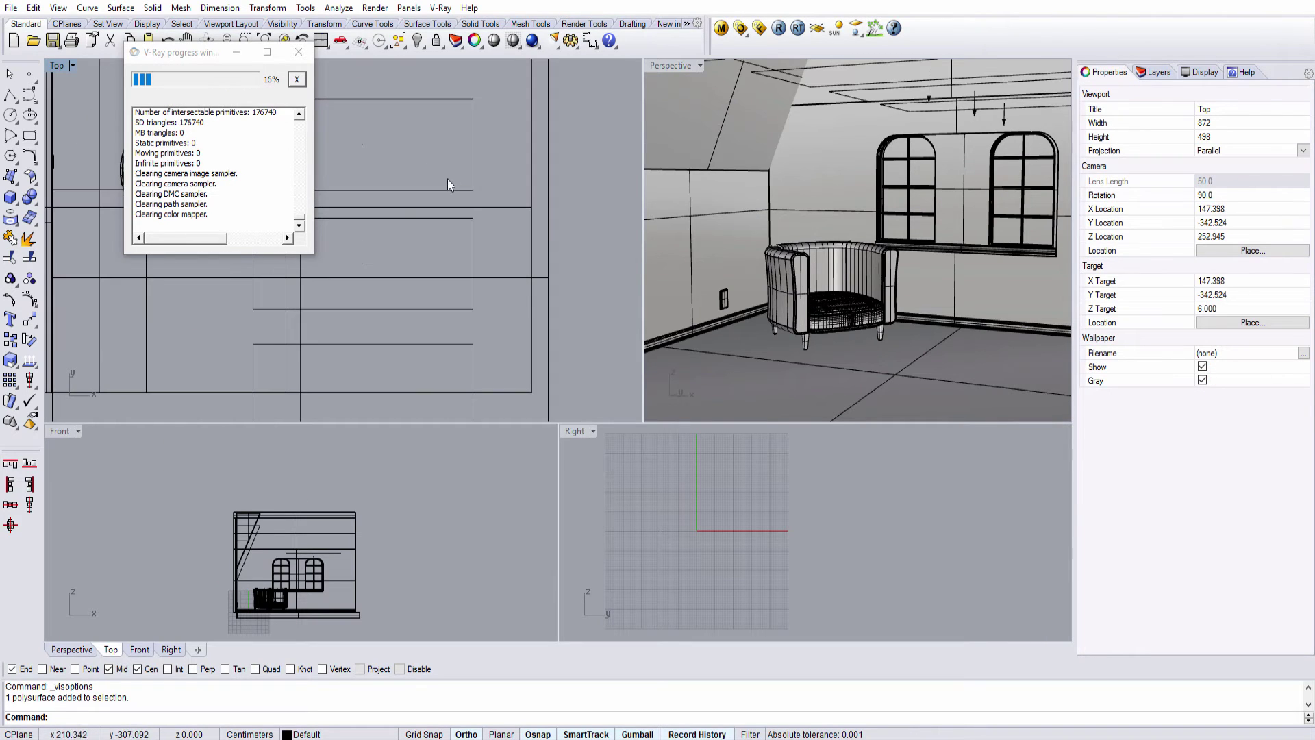
click(472, 186)
click(472, 223)
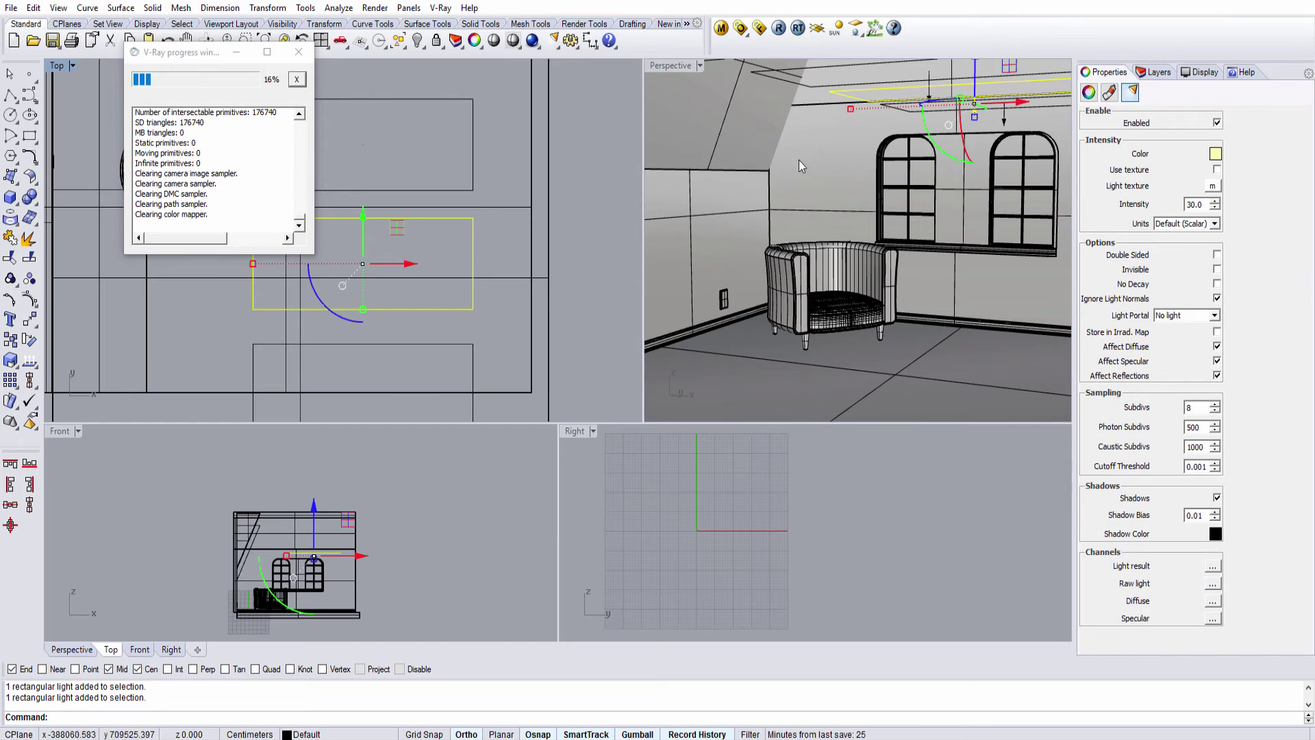
click(759, 279)
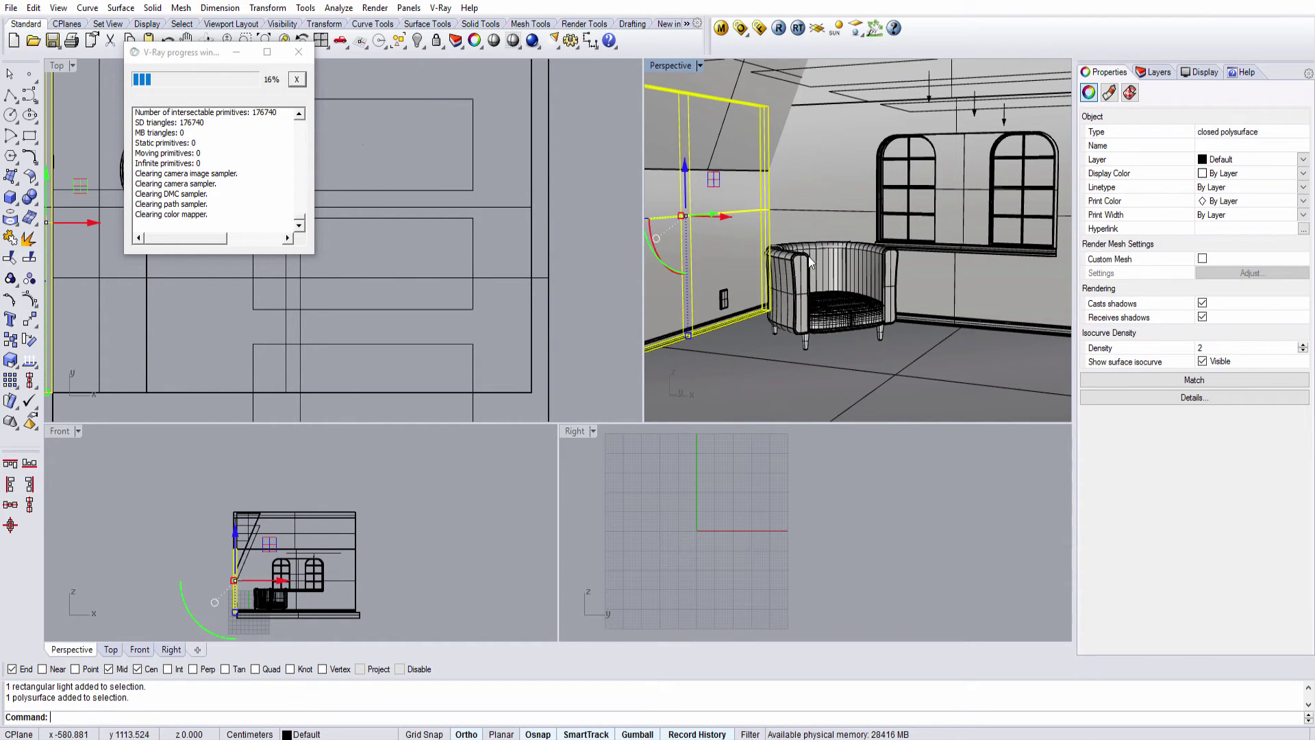
click(777, 28)
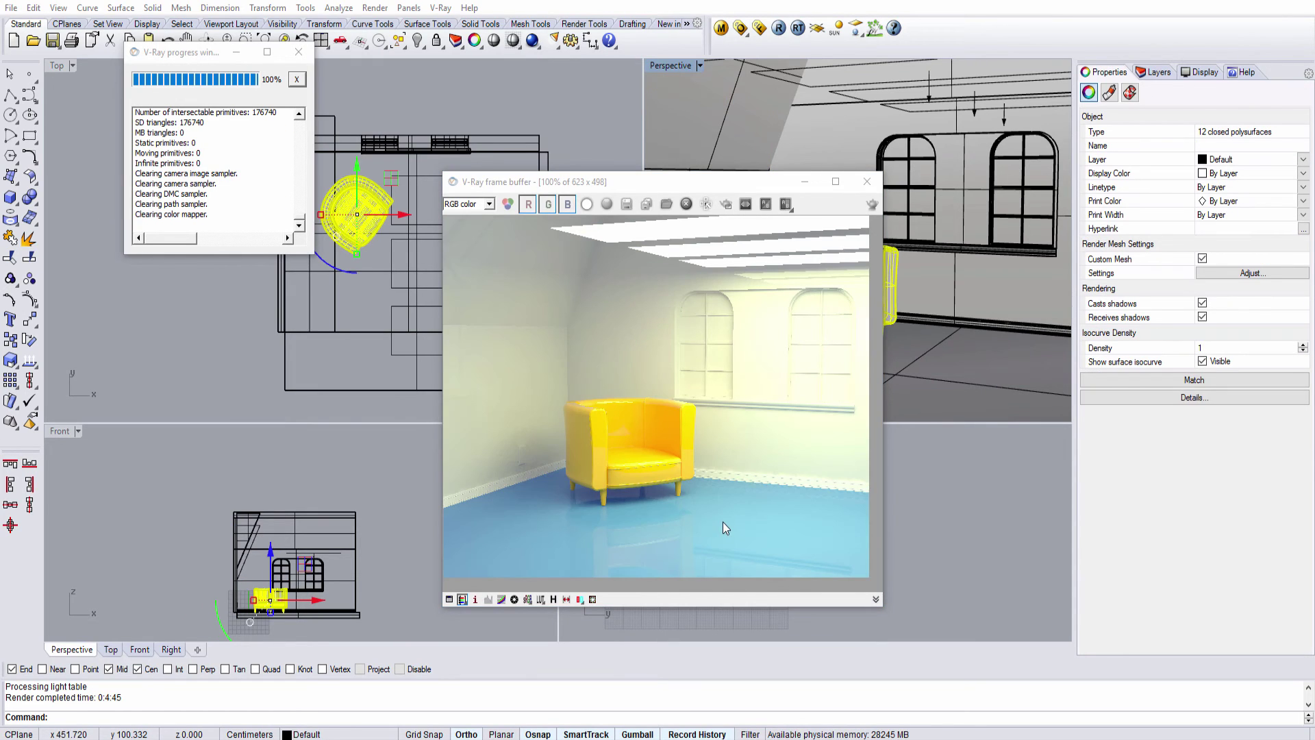
Examine the rendered armchair, walls, windows and ceiling lights up close, focusing on the reflections in the yellow plastic
click(636, 499)
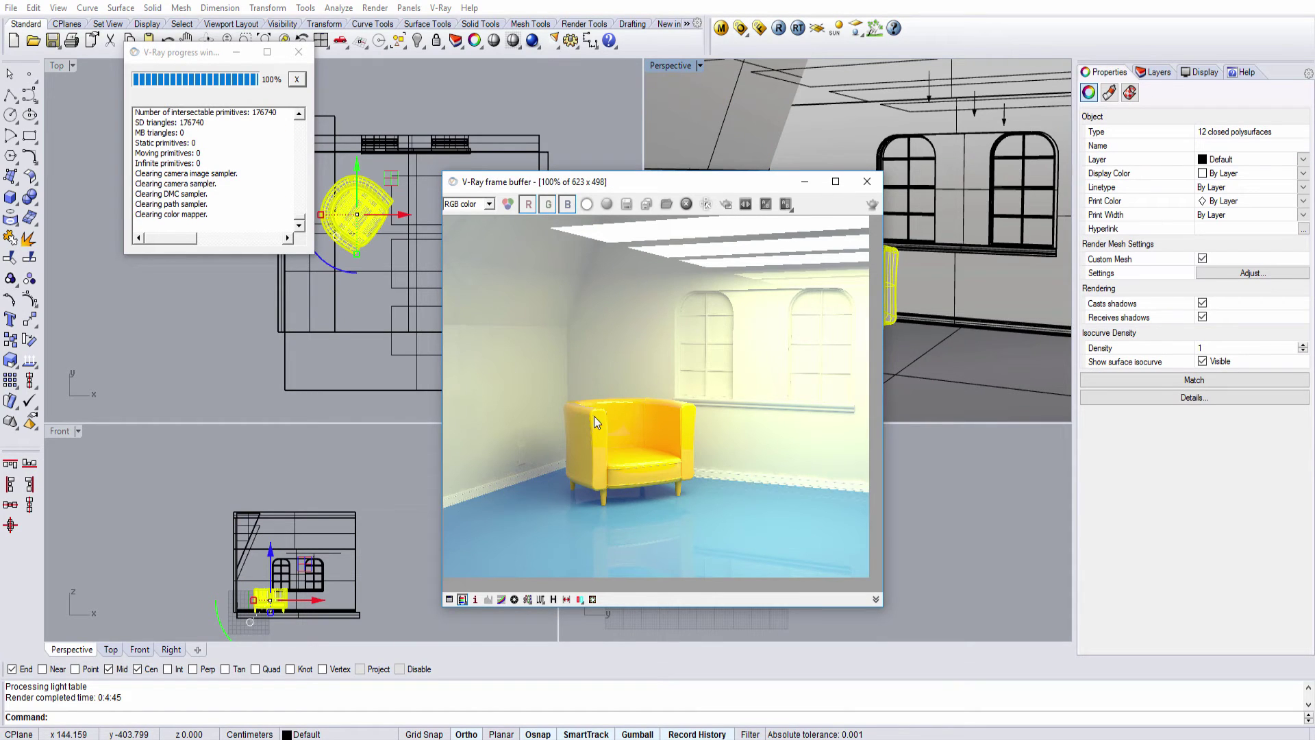
scroll(620, 440, up, 2)
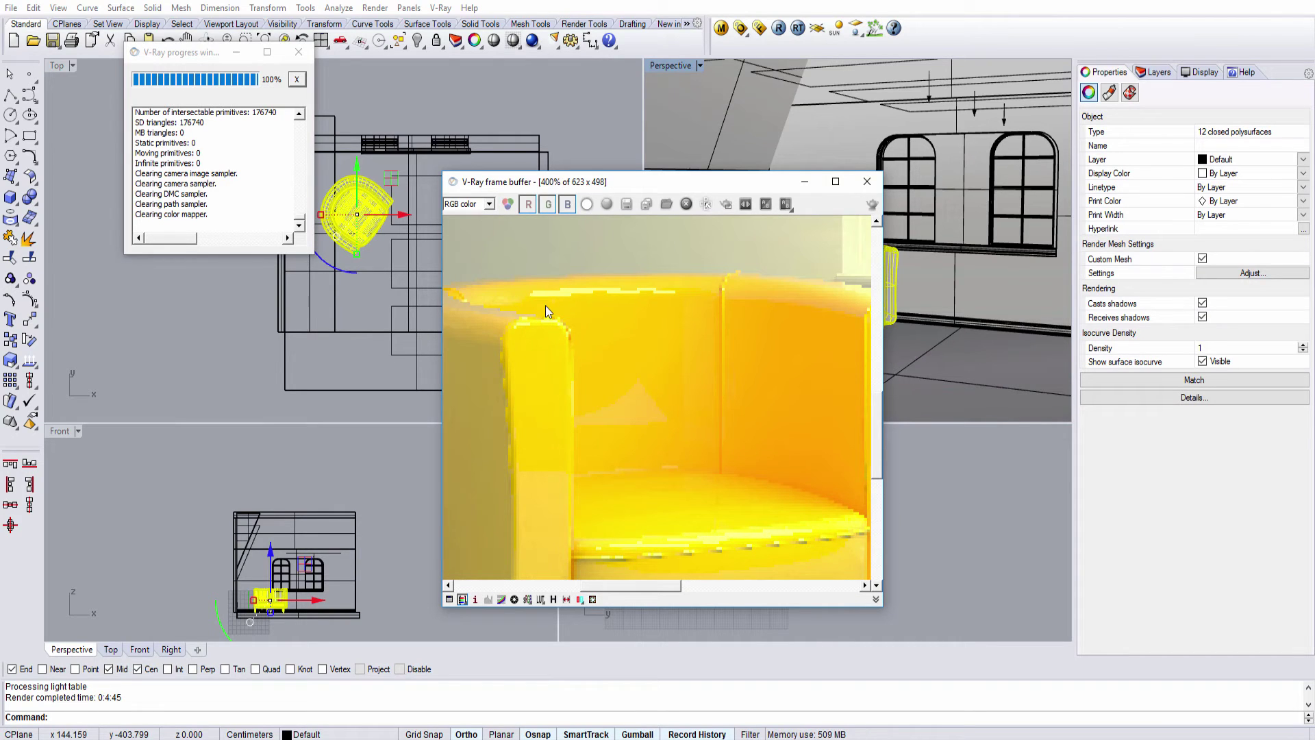
scroll(572, 471, down, 2)
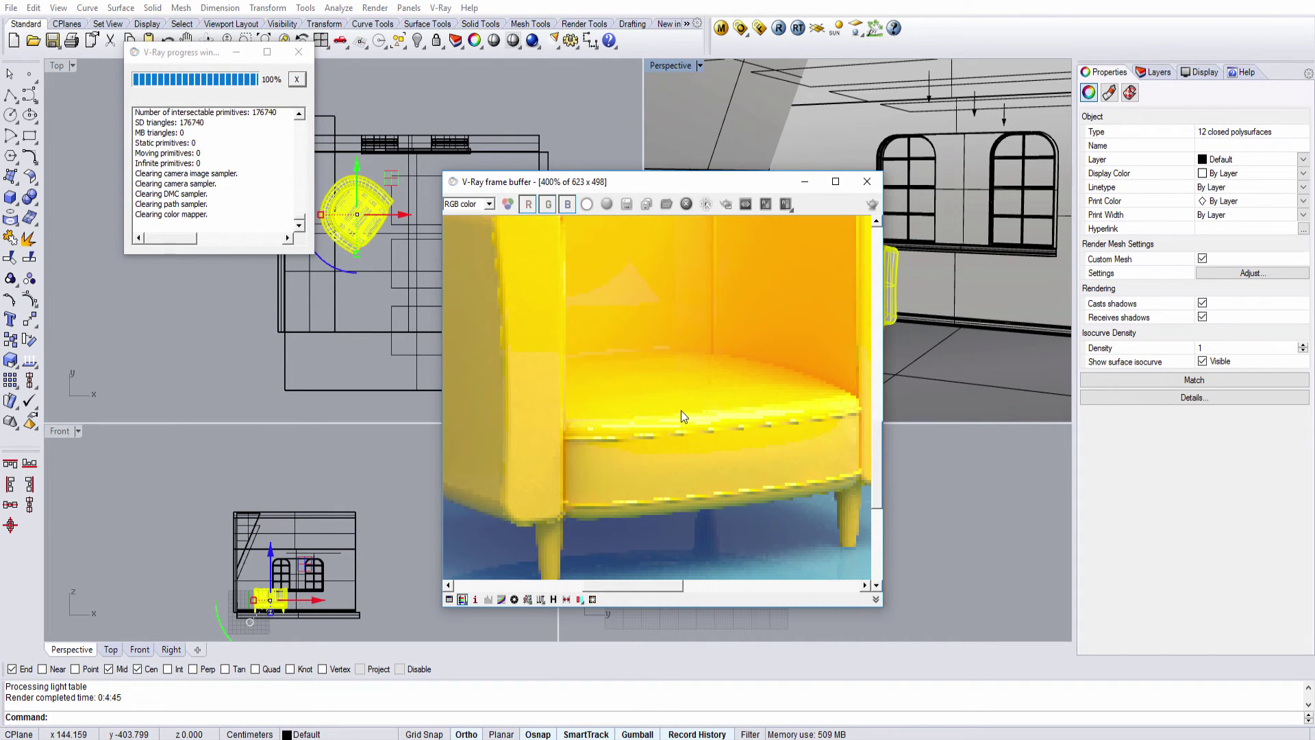
scroll(683, 462, up, 2)
scroll(648, 448, down, 1)
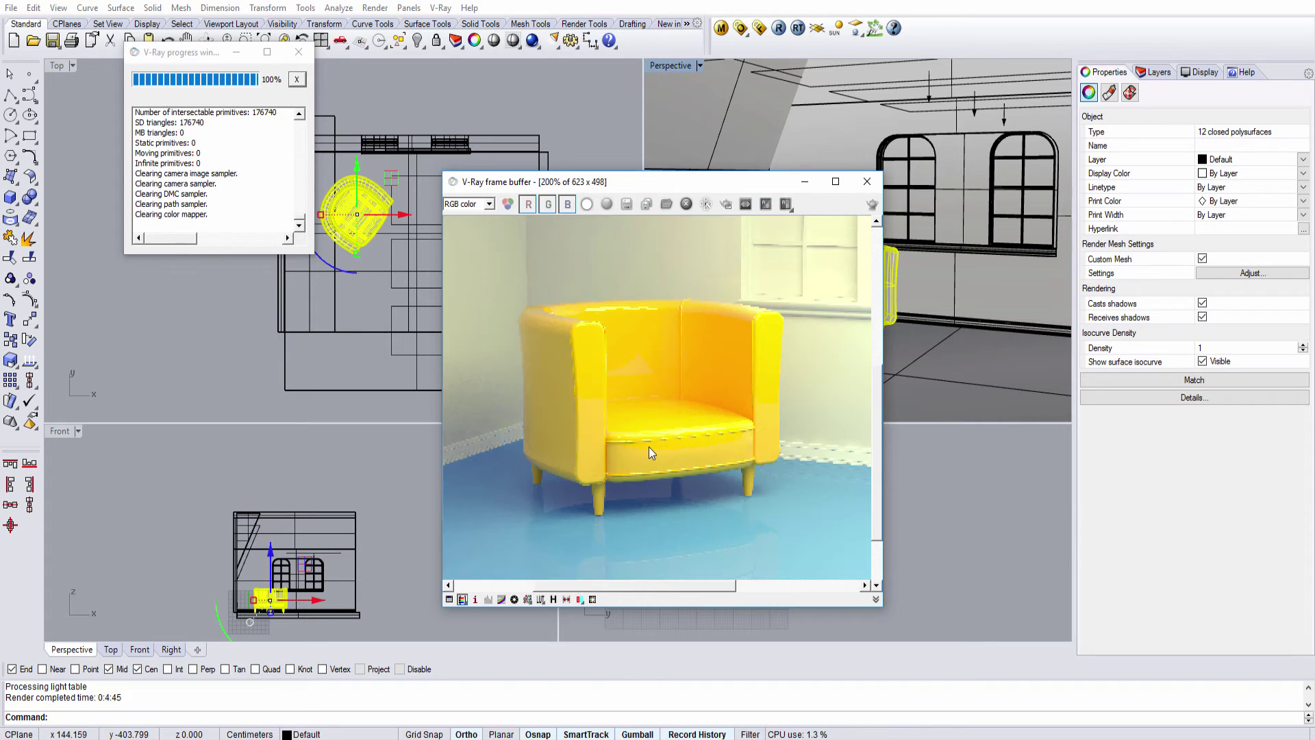
middle_drag(647, 406, 597, 426)
scroll(597, 426, down, 1)
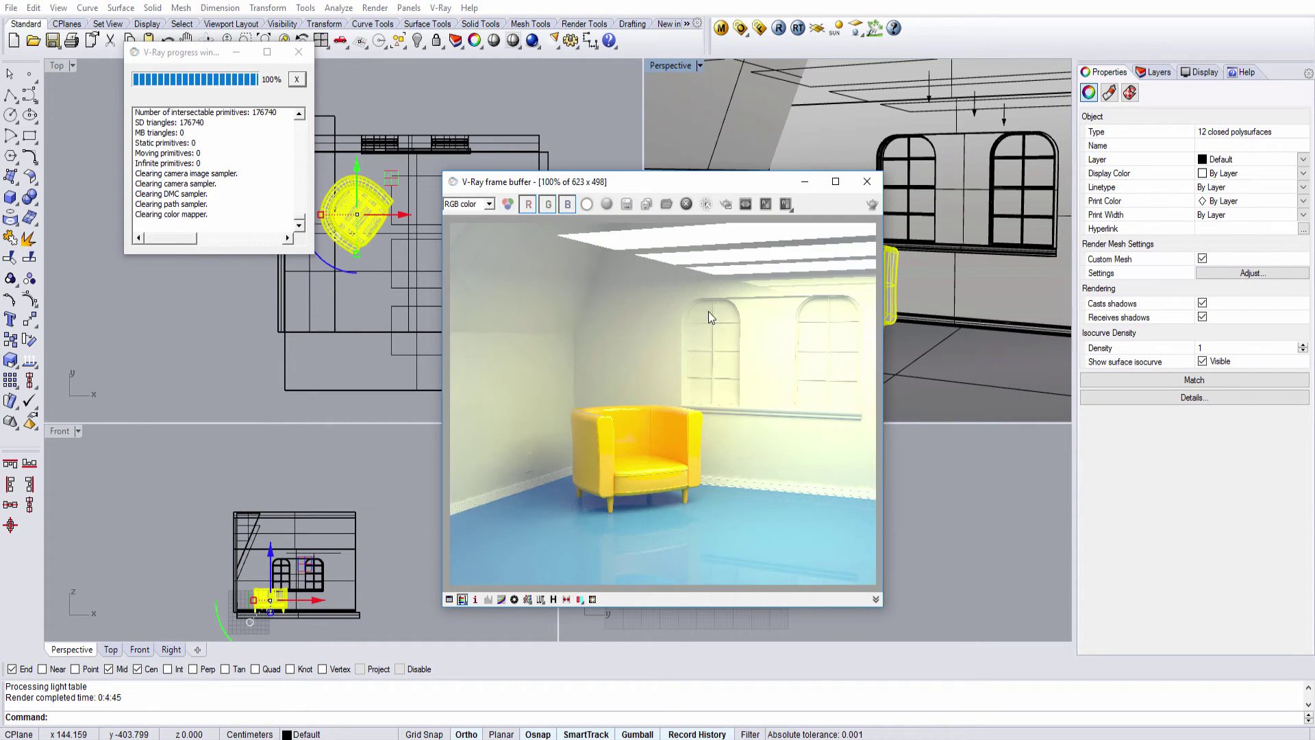
scroll(708, 311, up, 1)
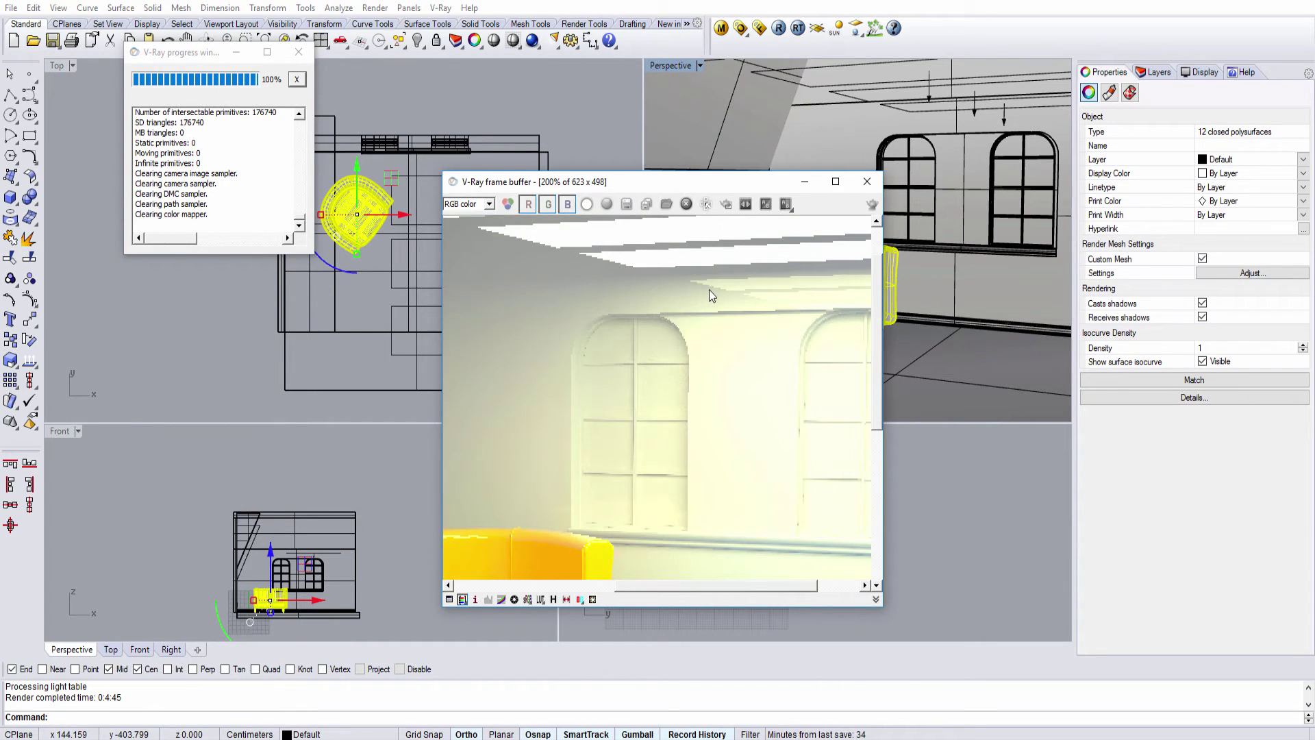
middle_drag(643, 289, 761, 363)
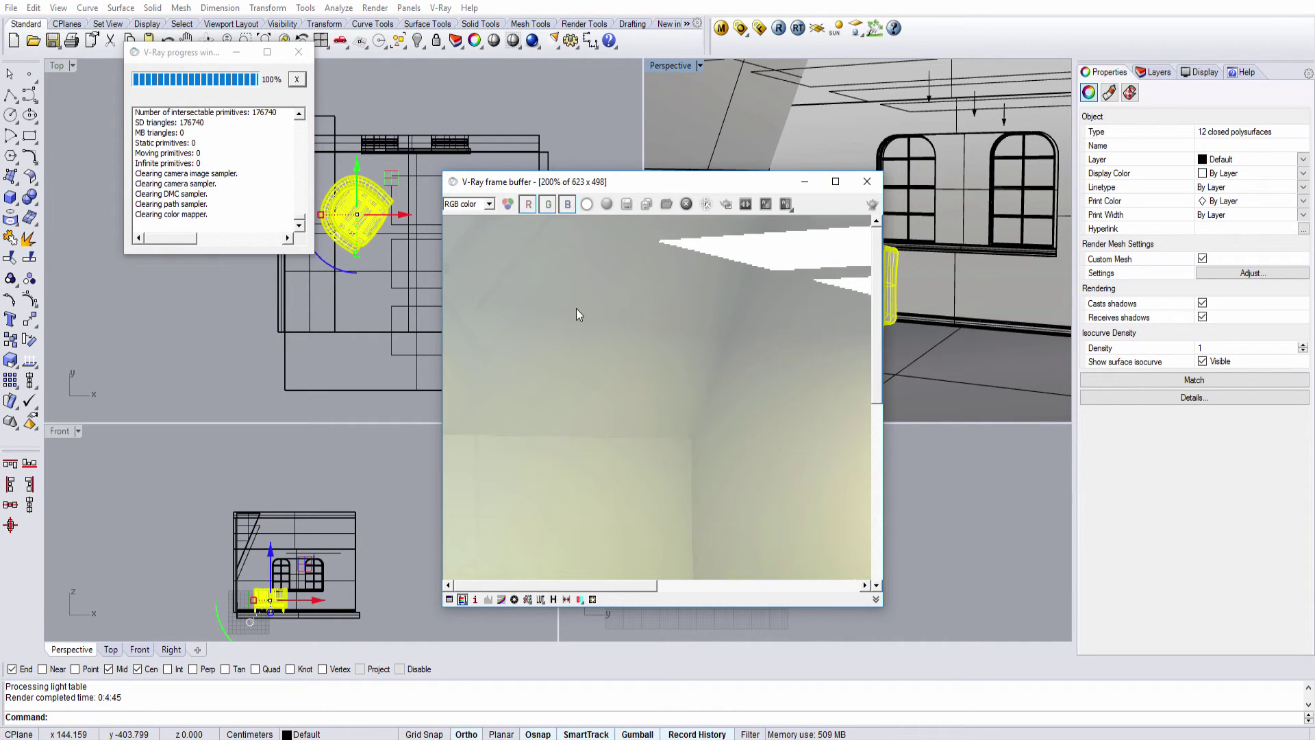
scroll(577, 308, down, 1)
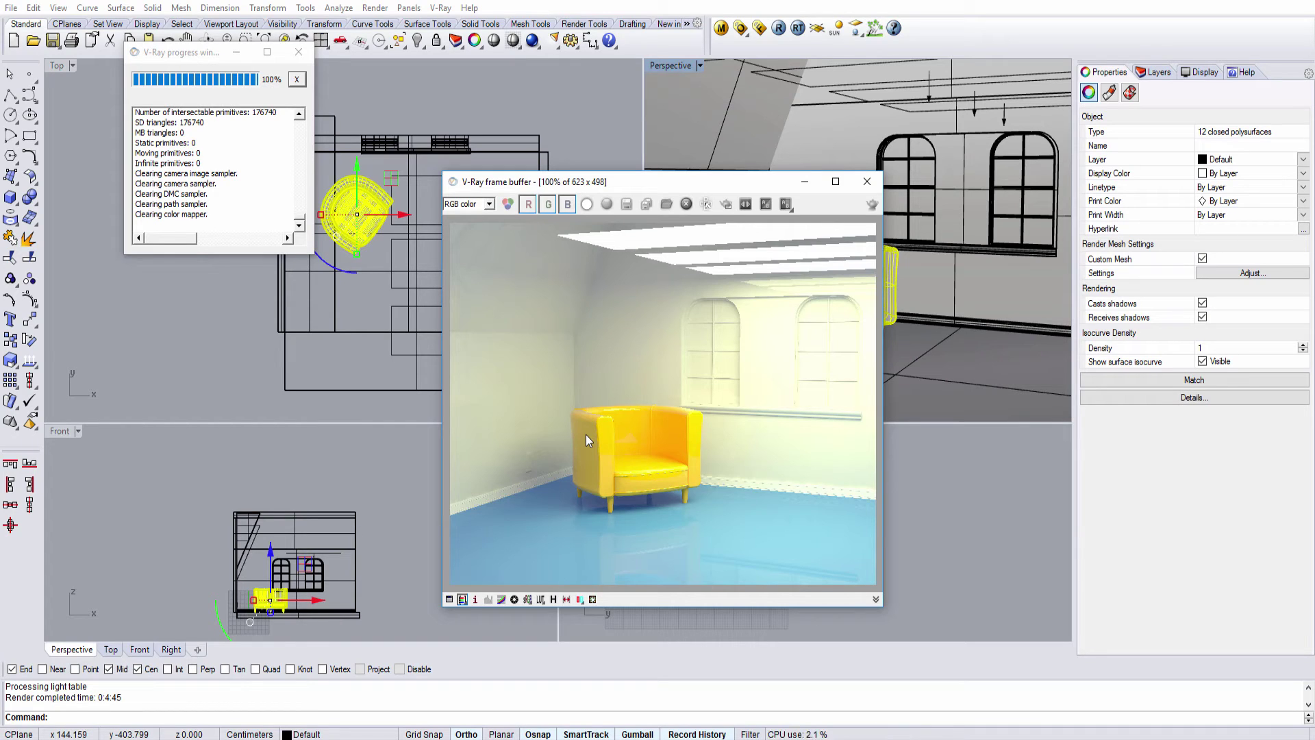
scroll(608, 495, up, 1)
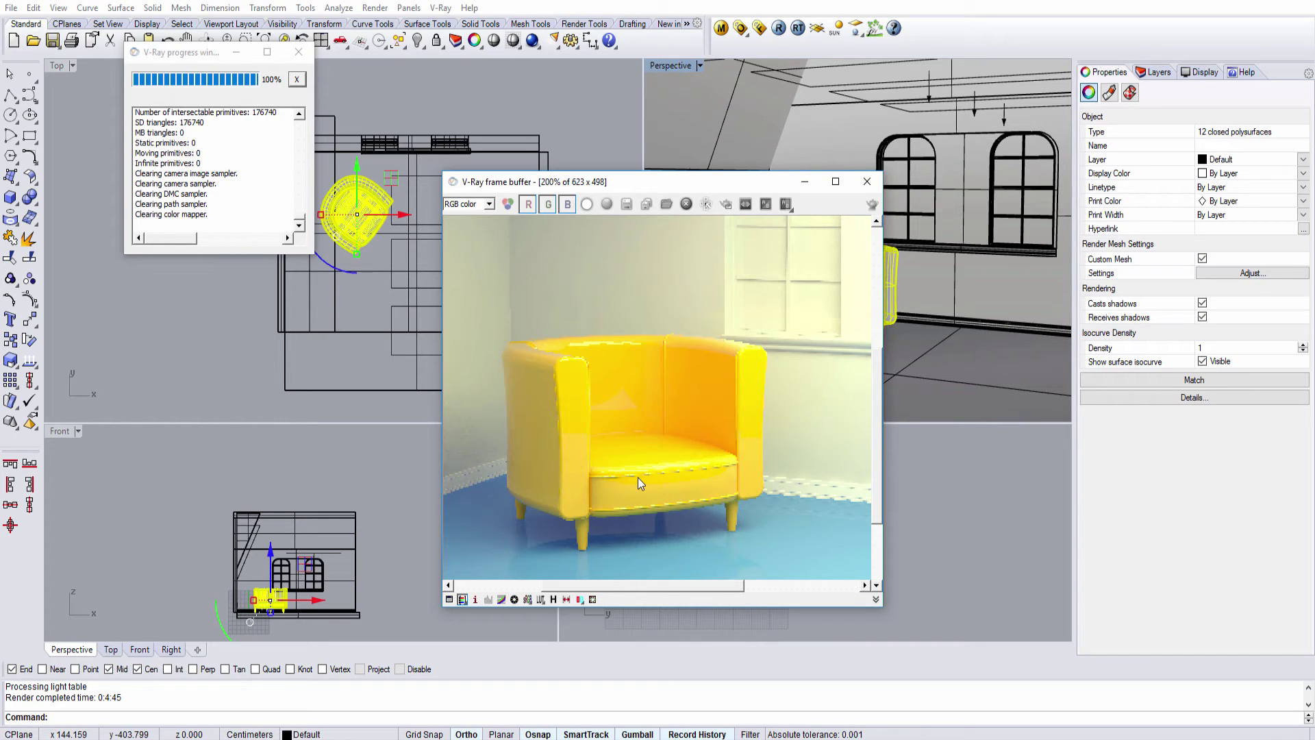
scroll(627, 479, up, 1)
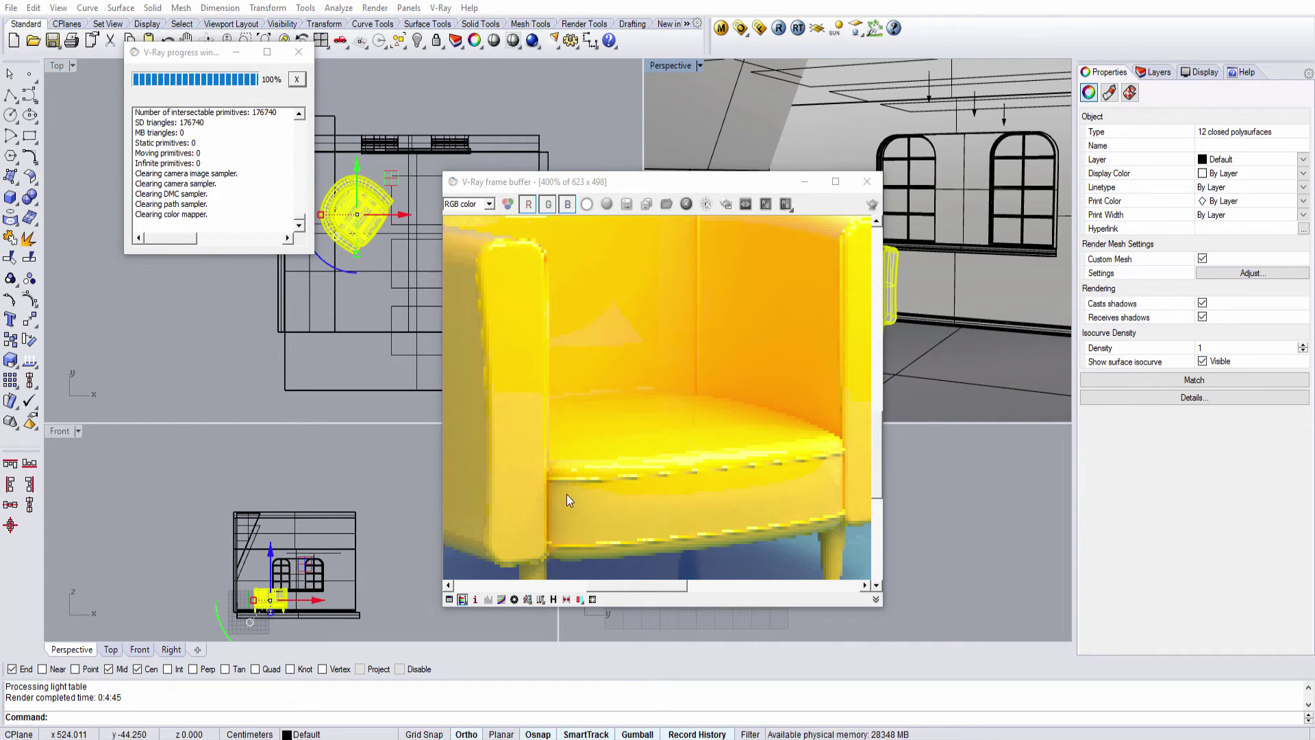
scroll(696, 431, down, 1)
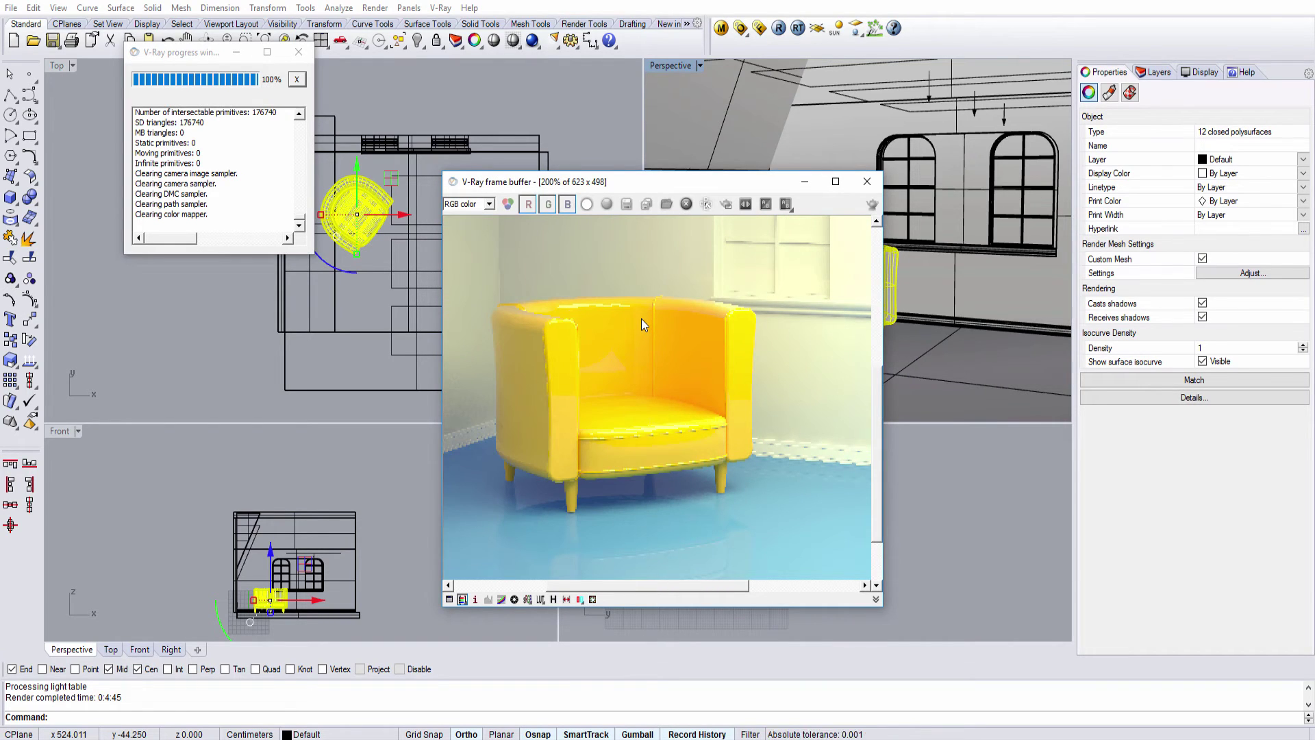
scroll(520, 434, up, 1)
scroll(519, 437, down, 1)
scroll(526, 433, down, 1)
scroll(646, 439, up, 1)
scroll(627, 419, down, 1)
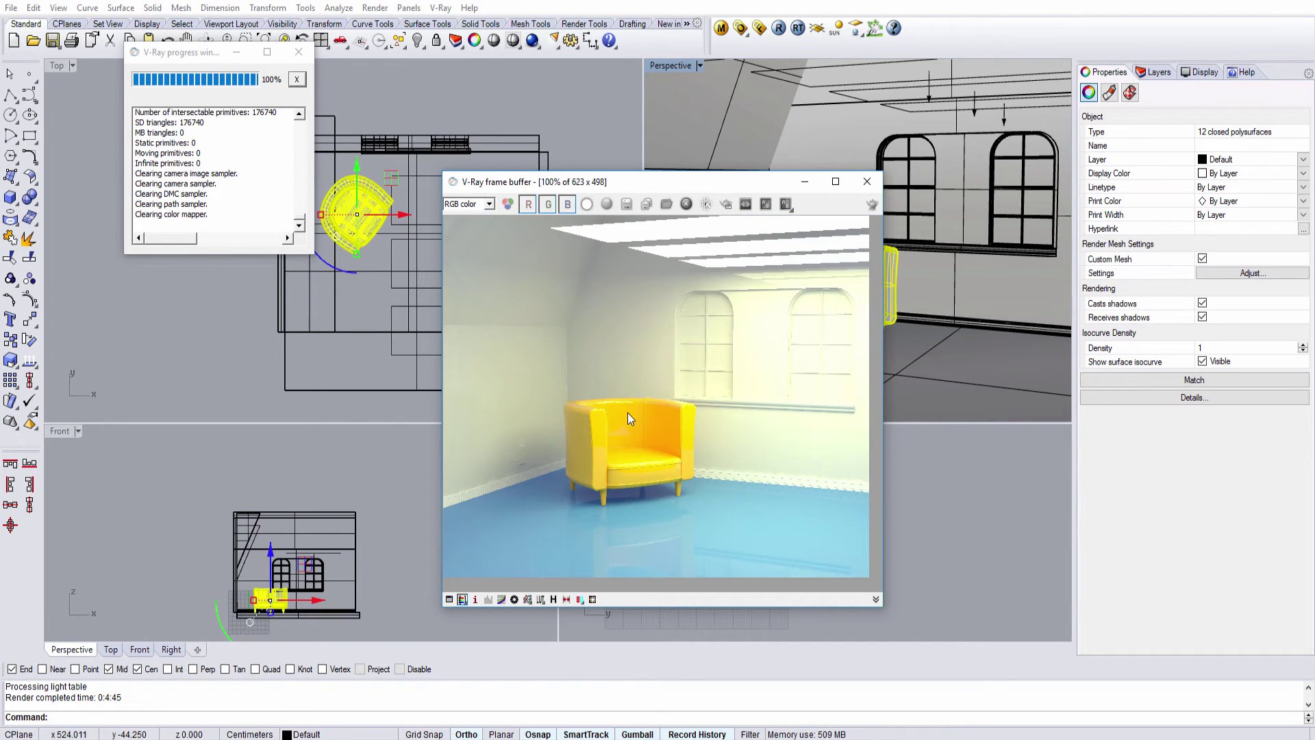
Set the reflection filter color of Plastic_yellow to orange with RGB 255, 115, 0, keeping the render visible beside the material editor
drag(618, 183, 332, 142)
click(721, 27)
drag(586, 89, 847, 90)
click(870, 198)
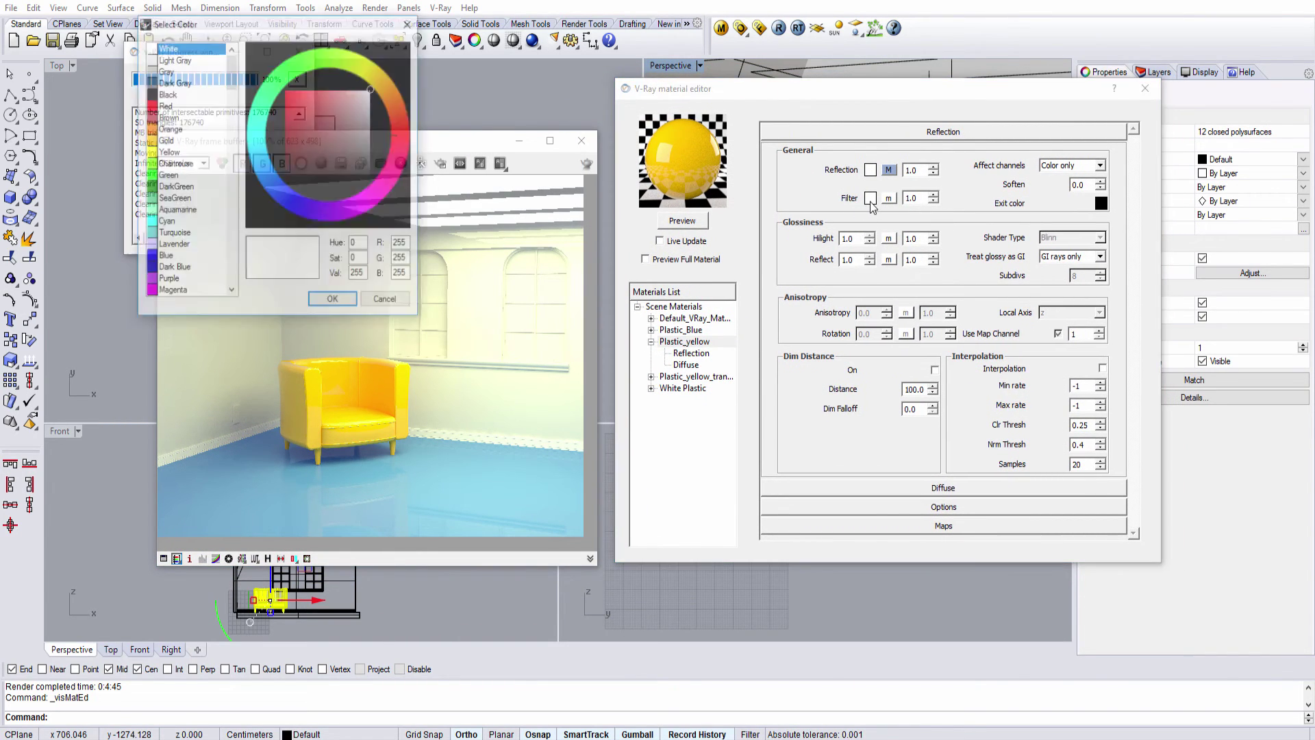
mouse_move(397, 107)
mouse_down()
mouse_move(393, 85)
mouse_move(395, 99)
mouse_up()
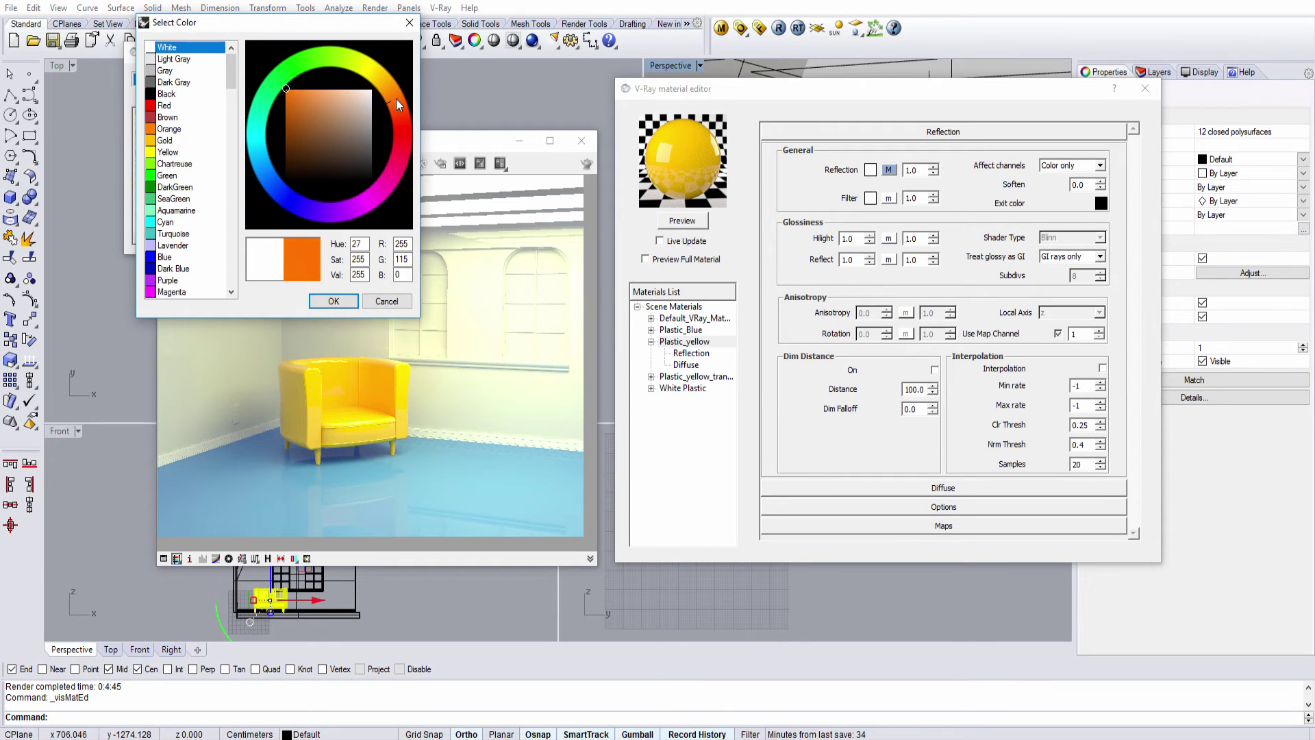
click(318, 304)
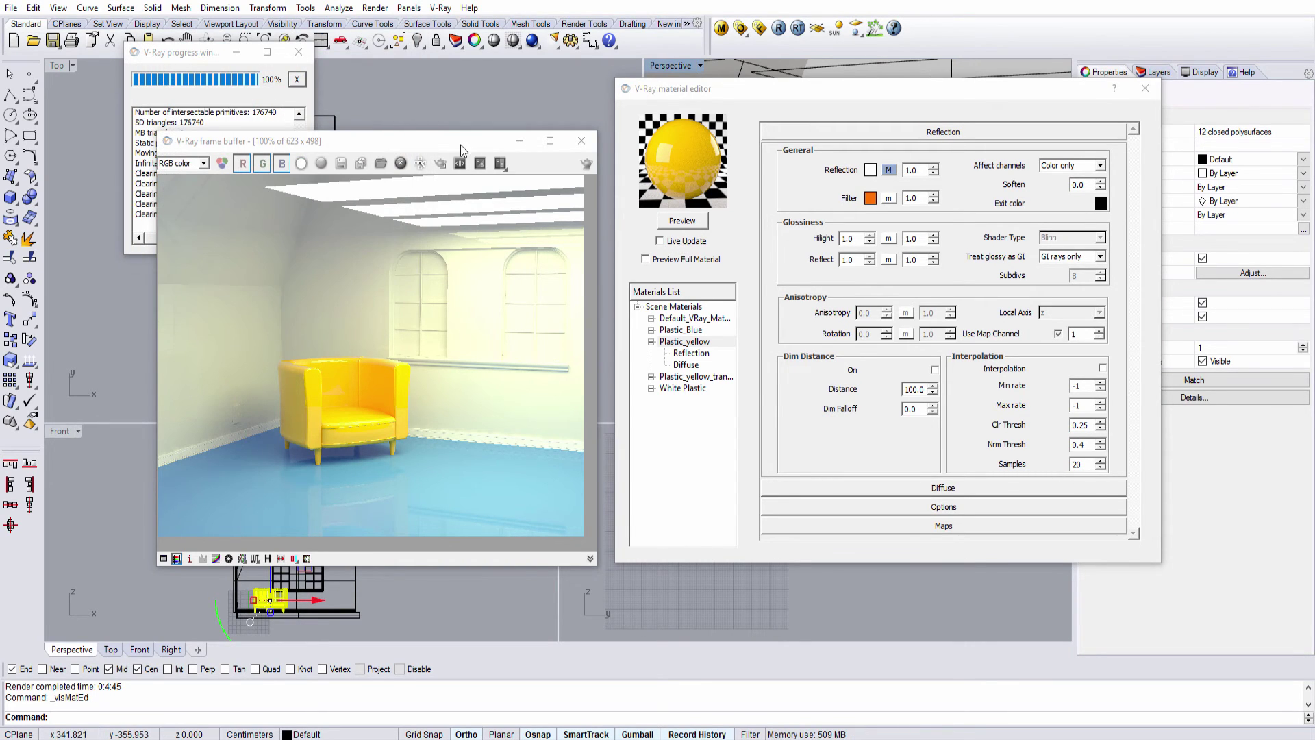
Render only a region around the armchair's right part with the orange reflection filter, inspect it and turn region rendering off
drag(493, 141, 502, 89)
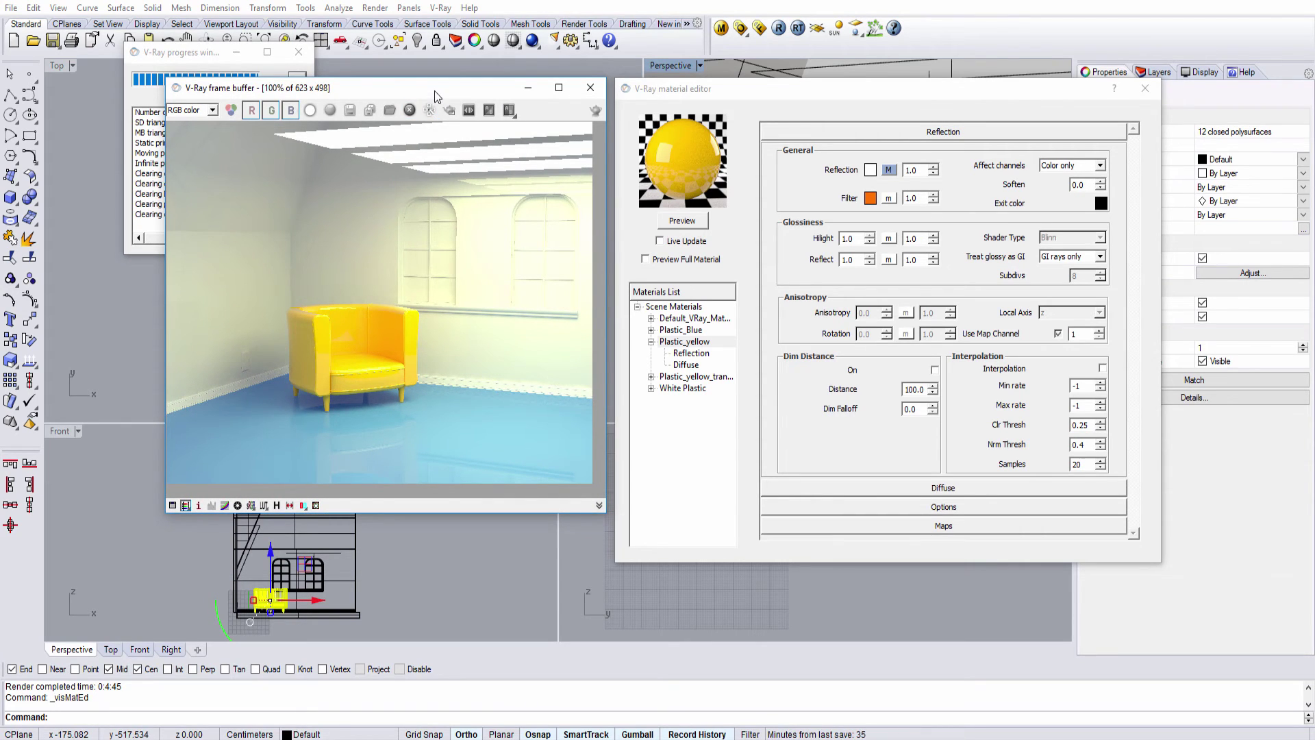
click(449, 110)
drag(338, 235, 426, 409)
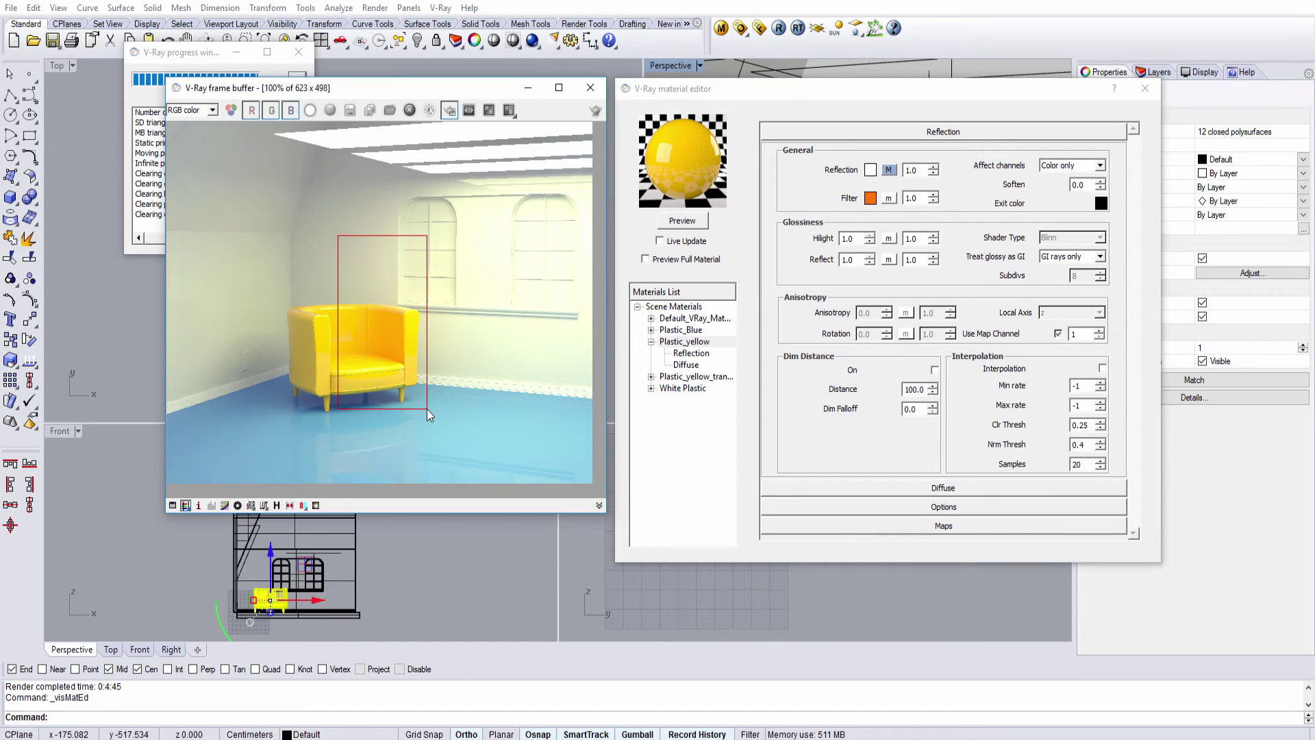
drag(395, 324, 332, 299)
click(594, 112)
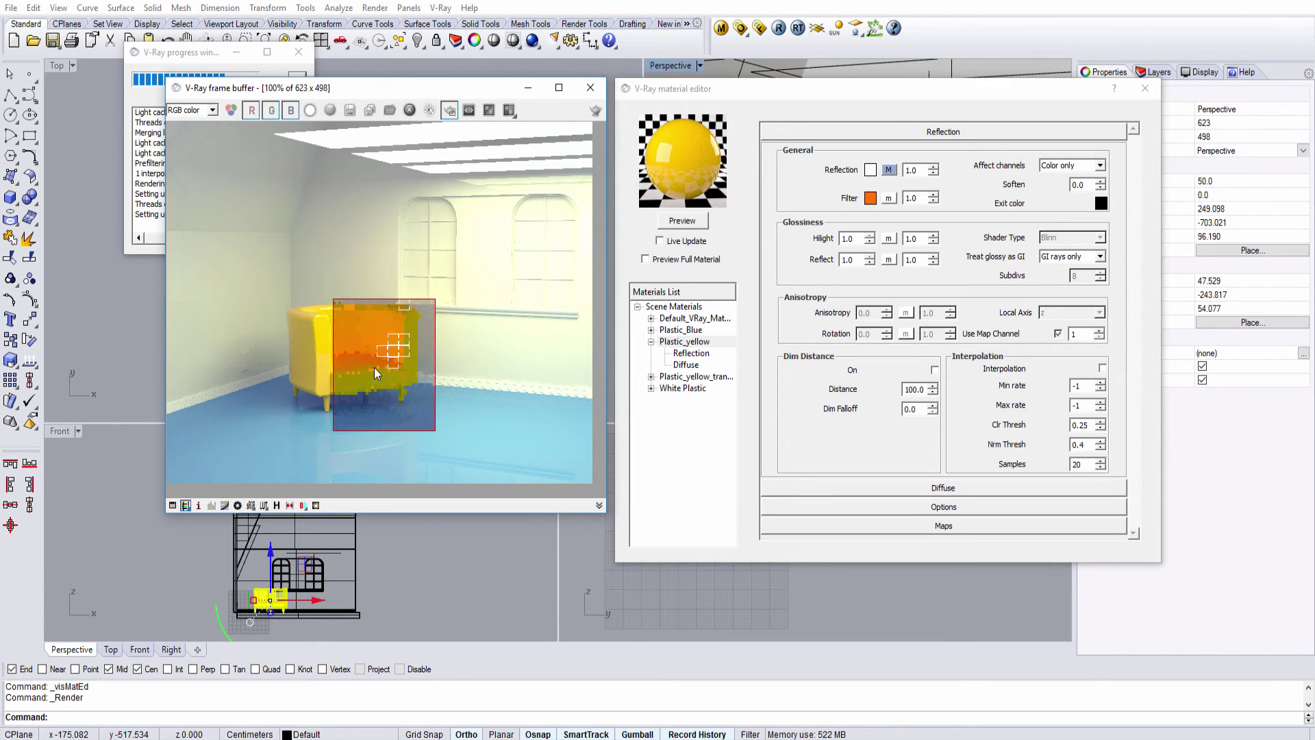
scroll(364, 374, up, 1)
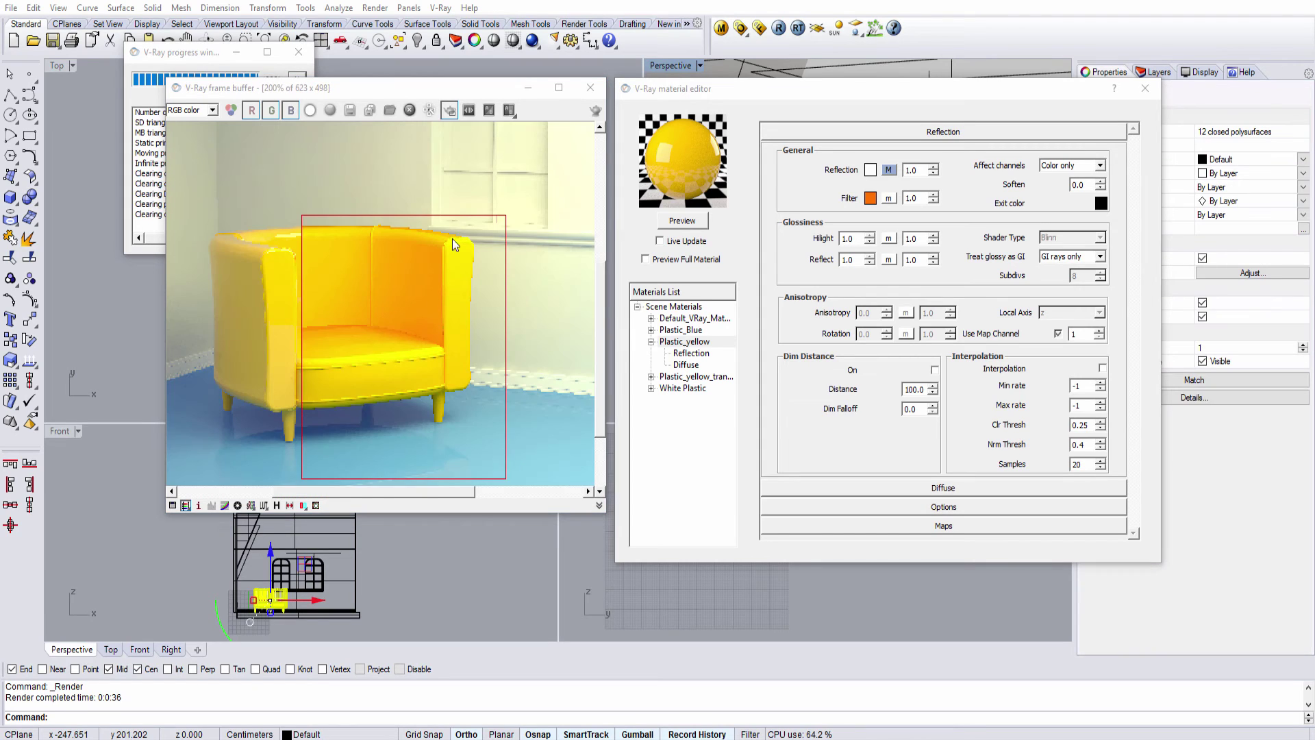
click(449, 110)
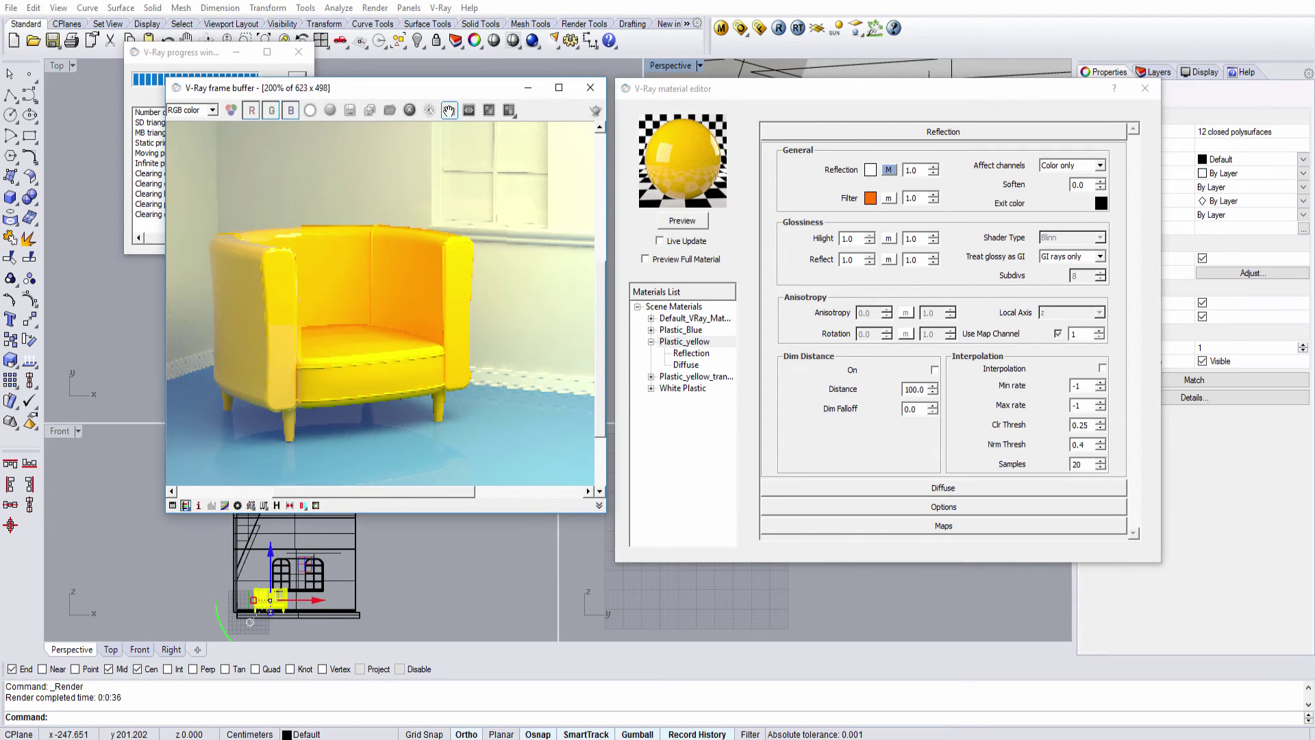
Examine the rendered armchair up close and in the whole room, comparing the orange-filtered region with the rest of the chair
scroll(373, 260, up, 1)
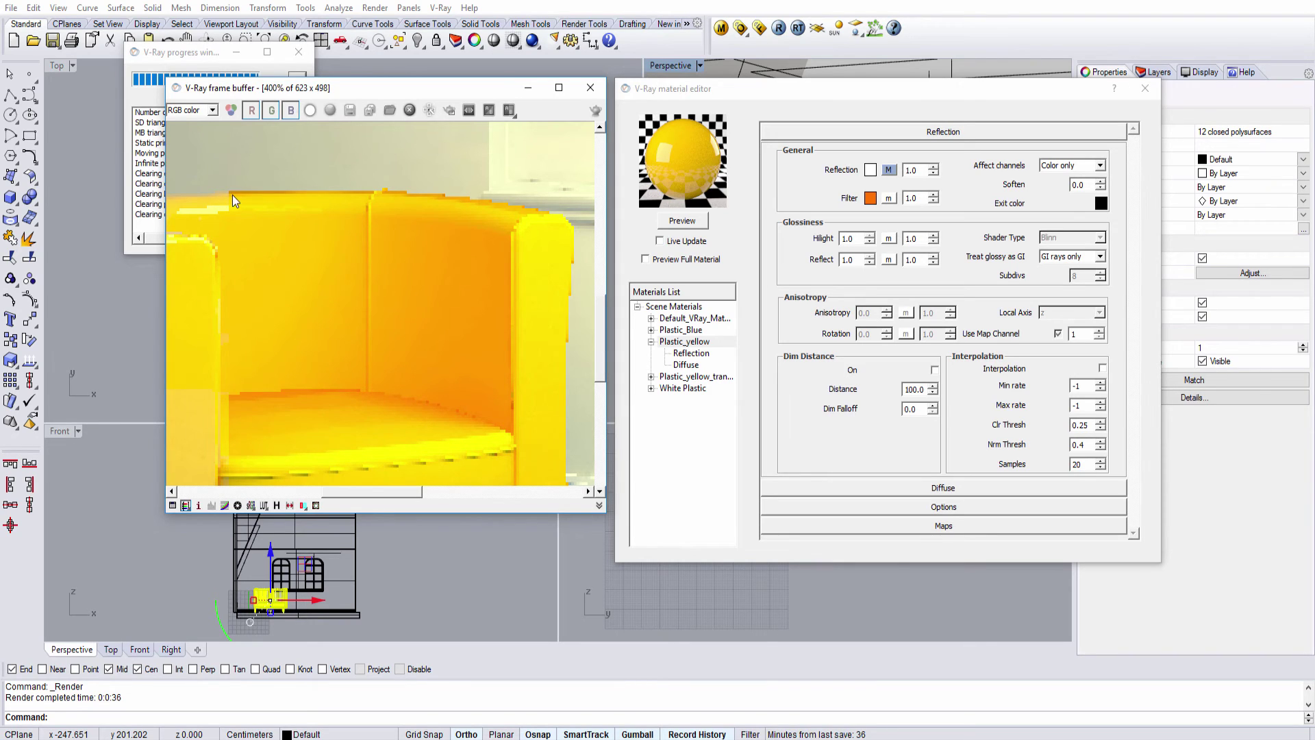
scroll(232, 194, up, 1)
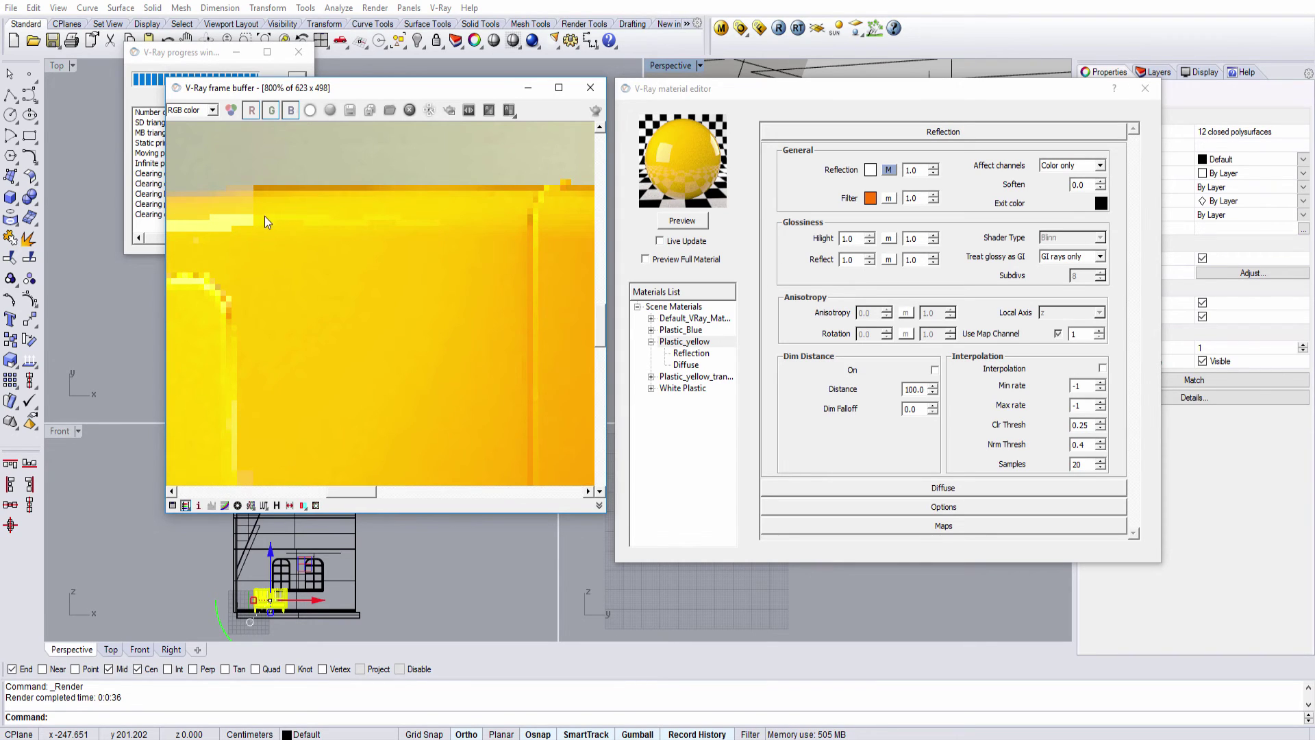
scroll(429, 230, down, 1)
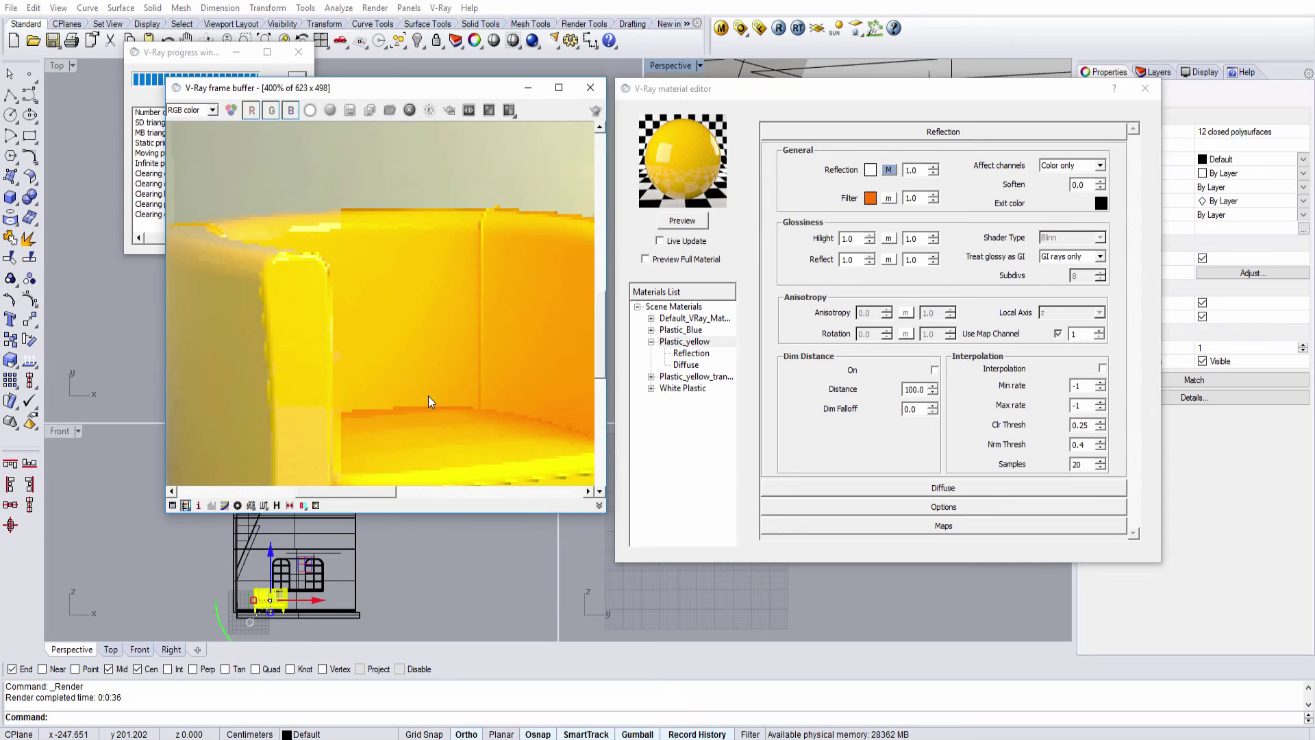
middle_drag(429, 396, 387, 298)
scroll(430, 262, down, 1)
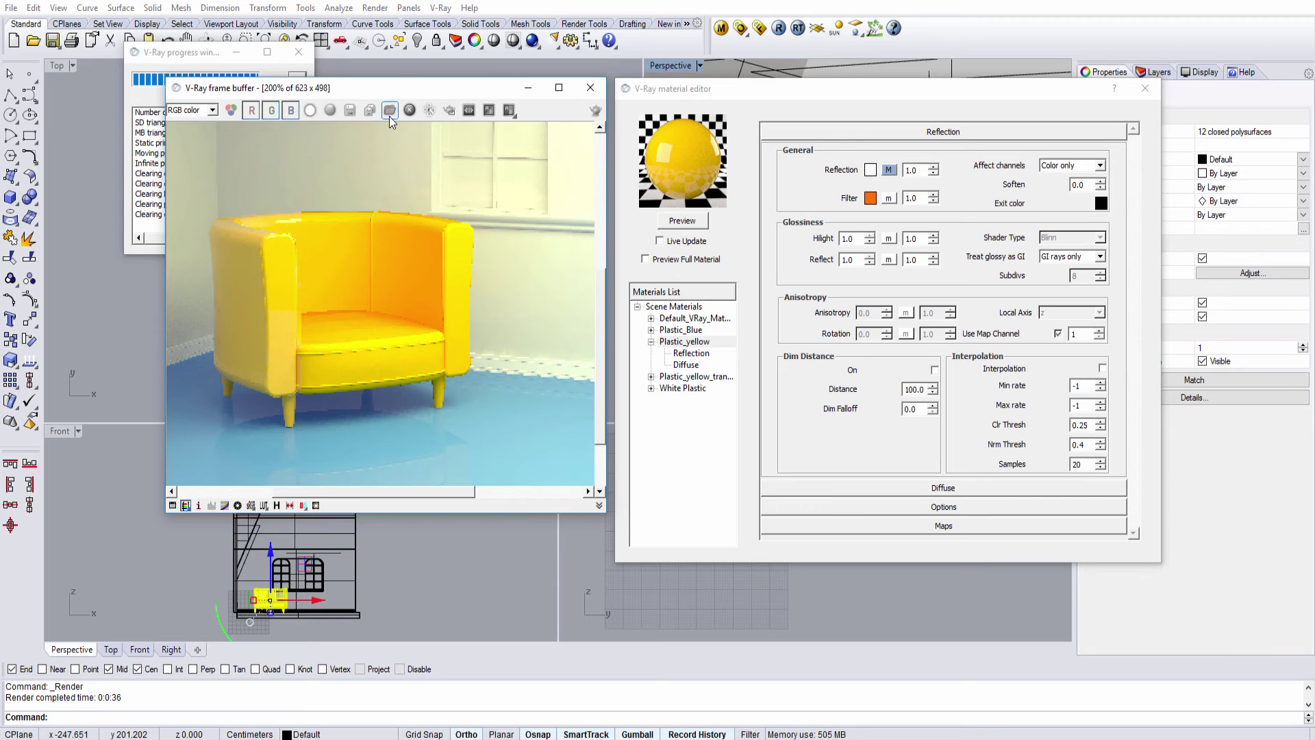
drag(407, 93, 430, 92)
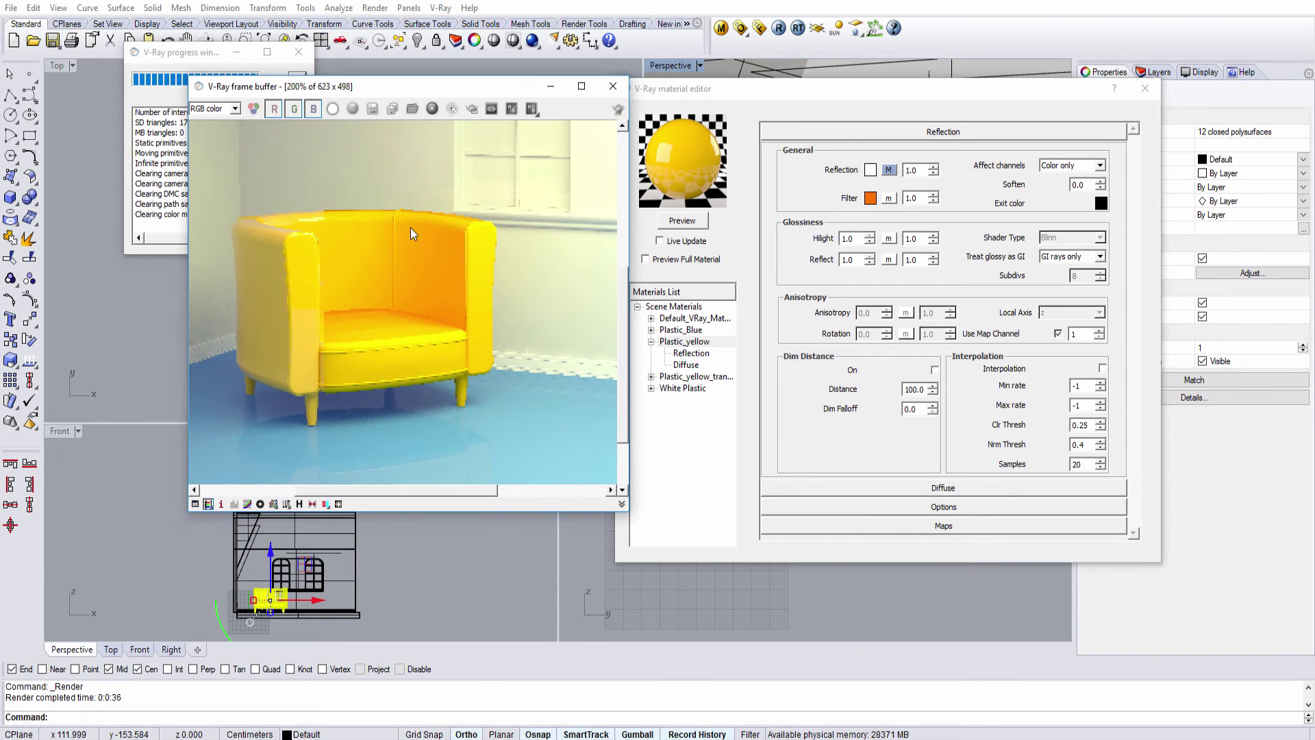
scroll(411, 230, down, 1)
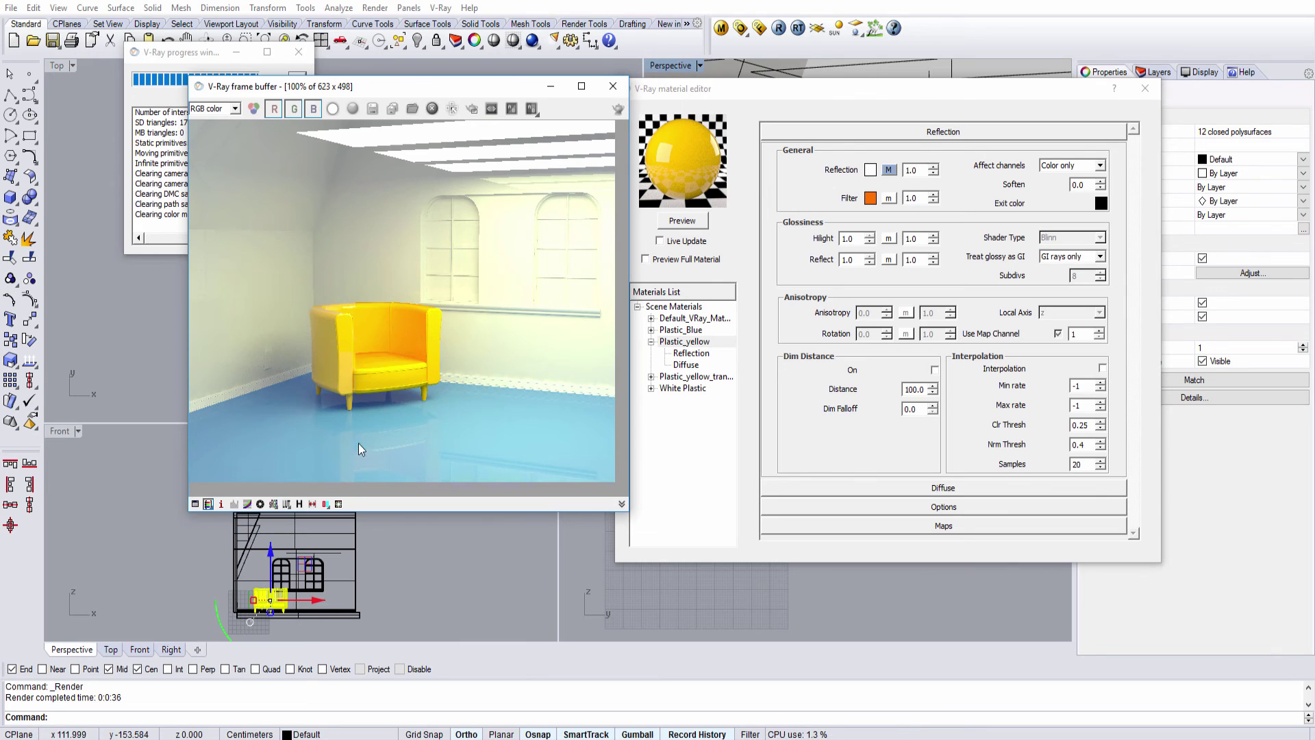
scroll(331, 330, up, 1)
scroll(327, 375, down, 1)
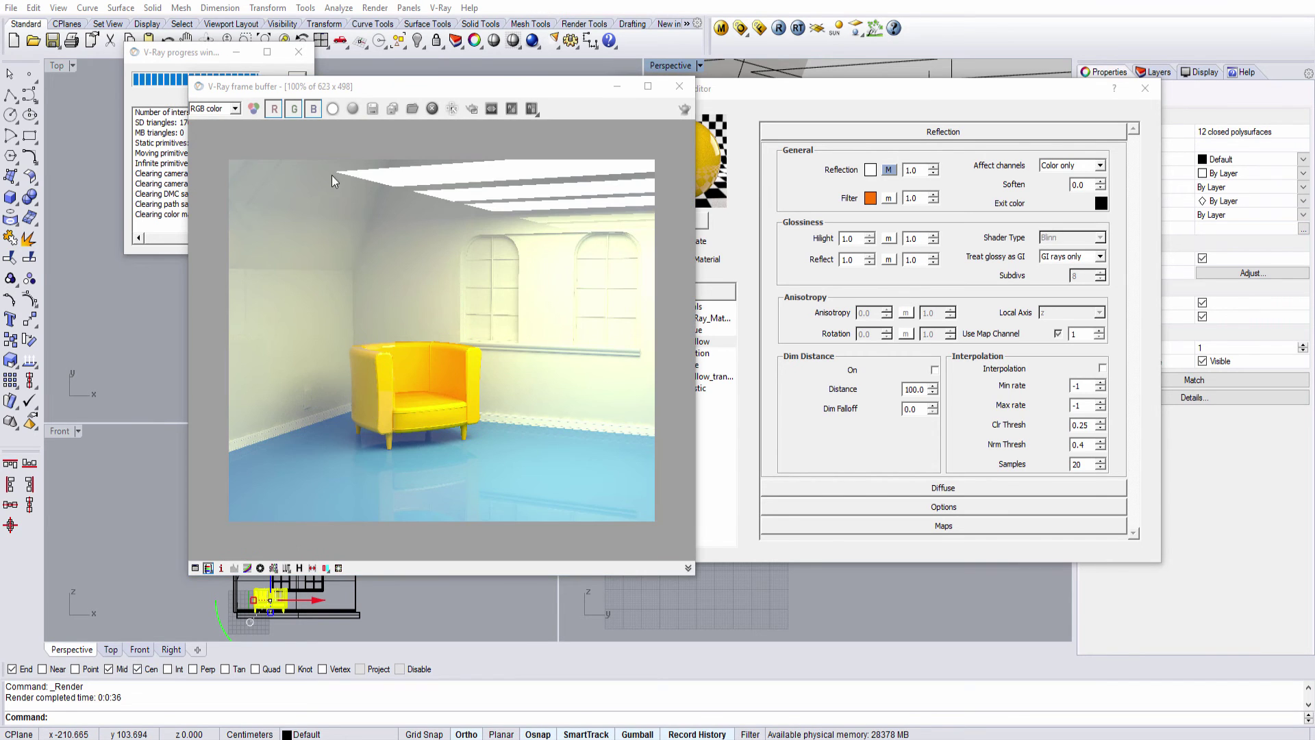
Reposition the frame buffer, open the render history beside it and save the current render there
drag(384, 89, 515, 118)
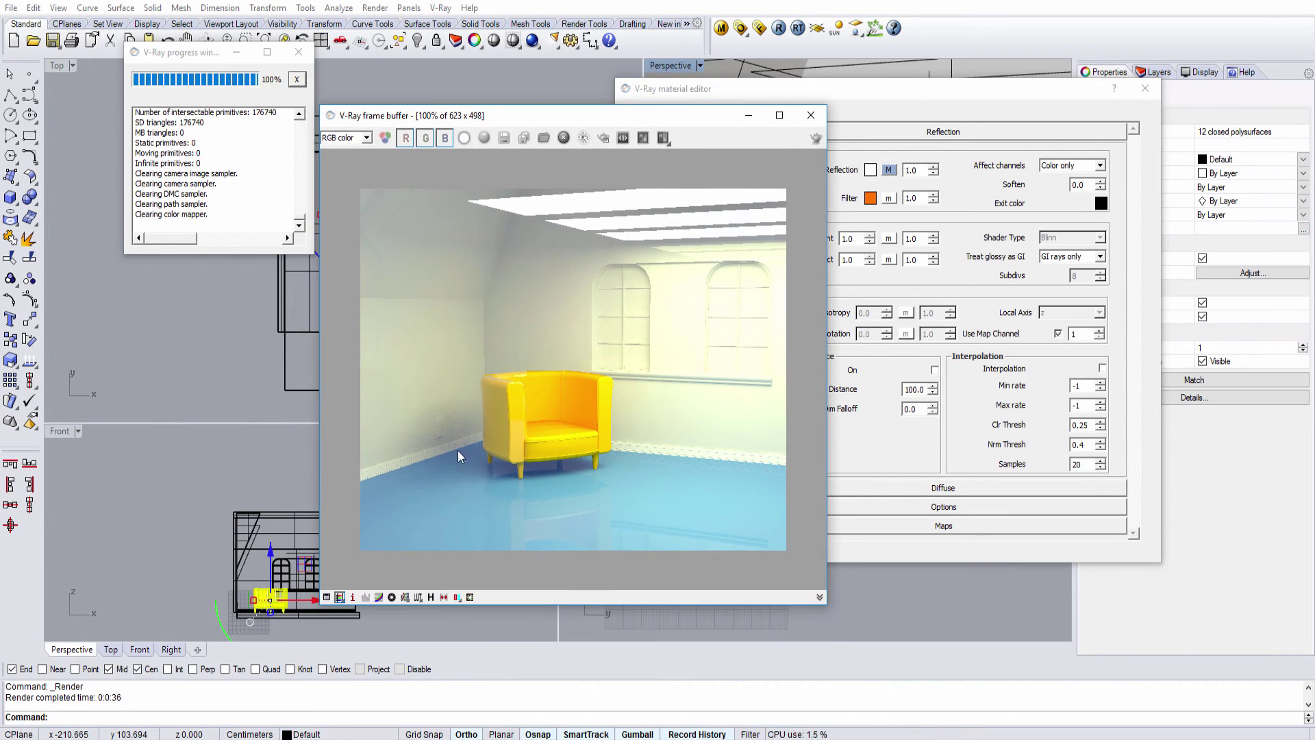
click(431, 597)
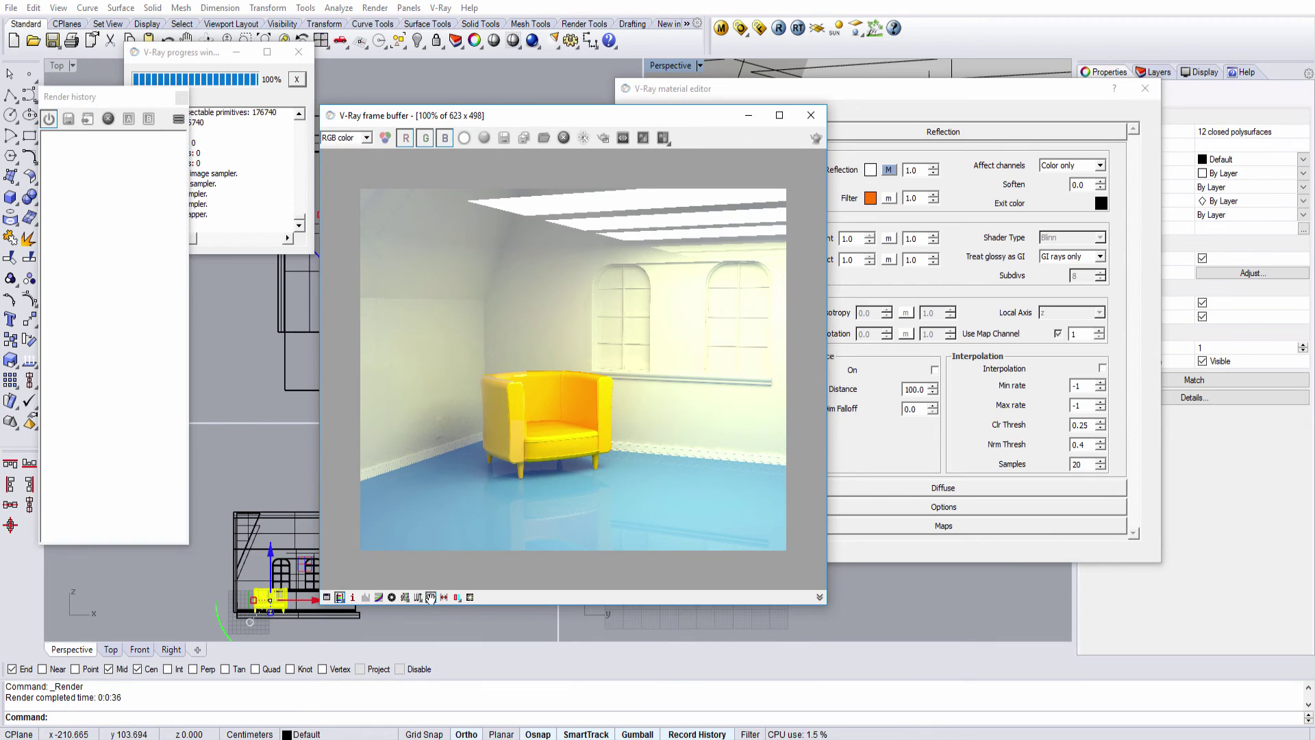
drag(117, 101, 224, 113)
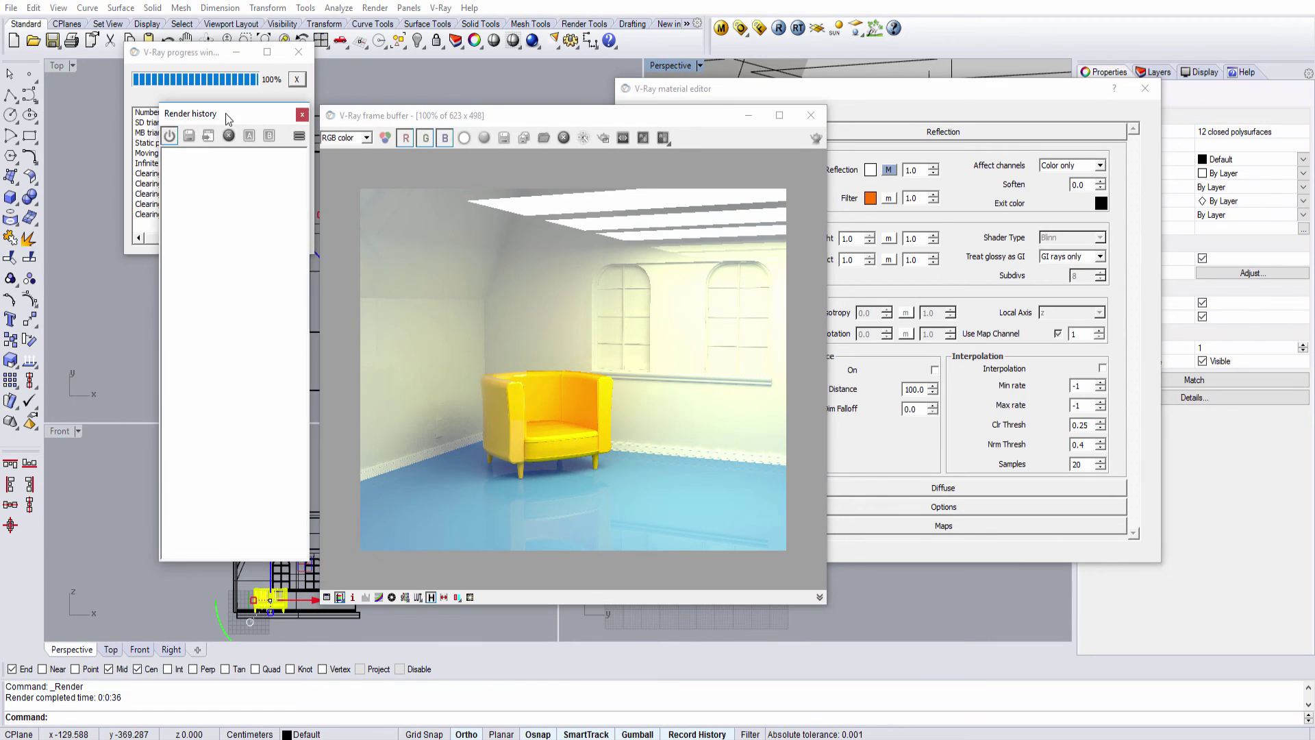
click(189, 137)
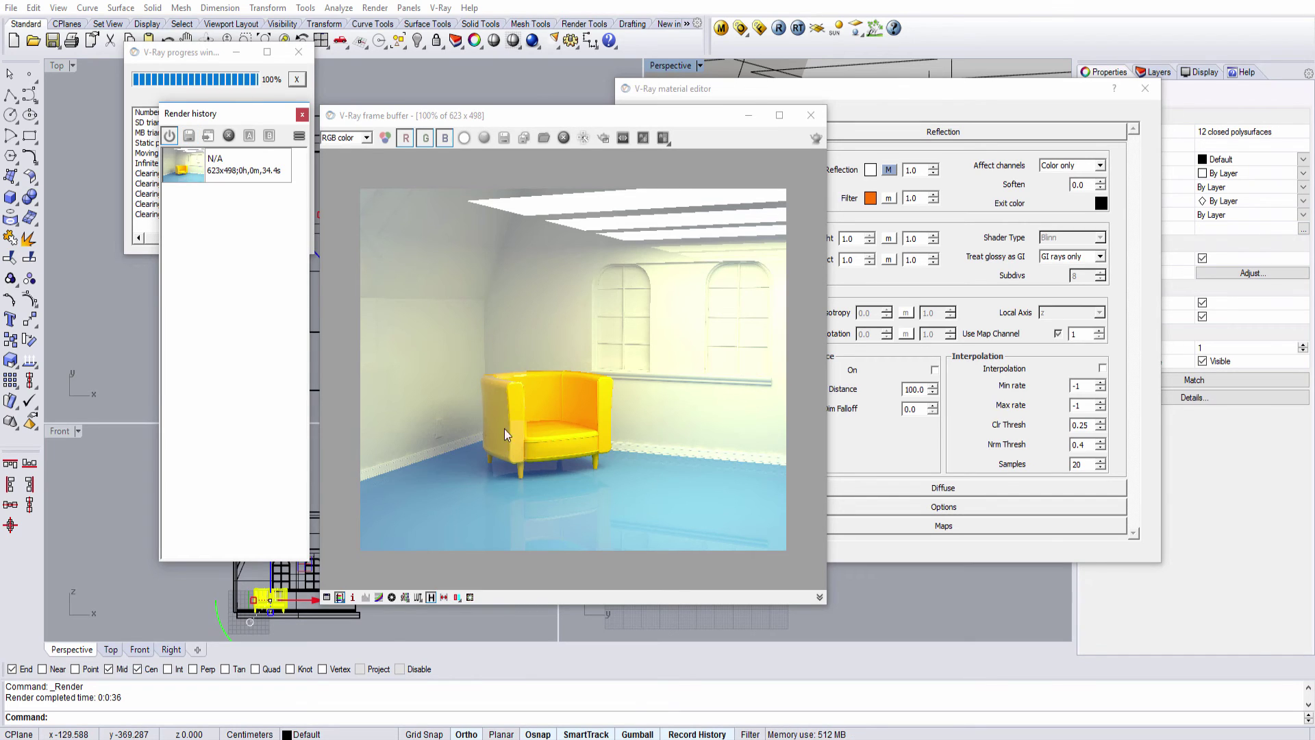
Render a region enclosing the whole armchair with the orange reflection filter and save the result in the render history
click(604, 138)
drag(474, 359, 623, 482)
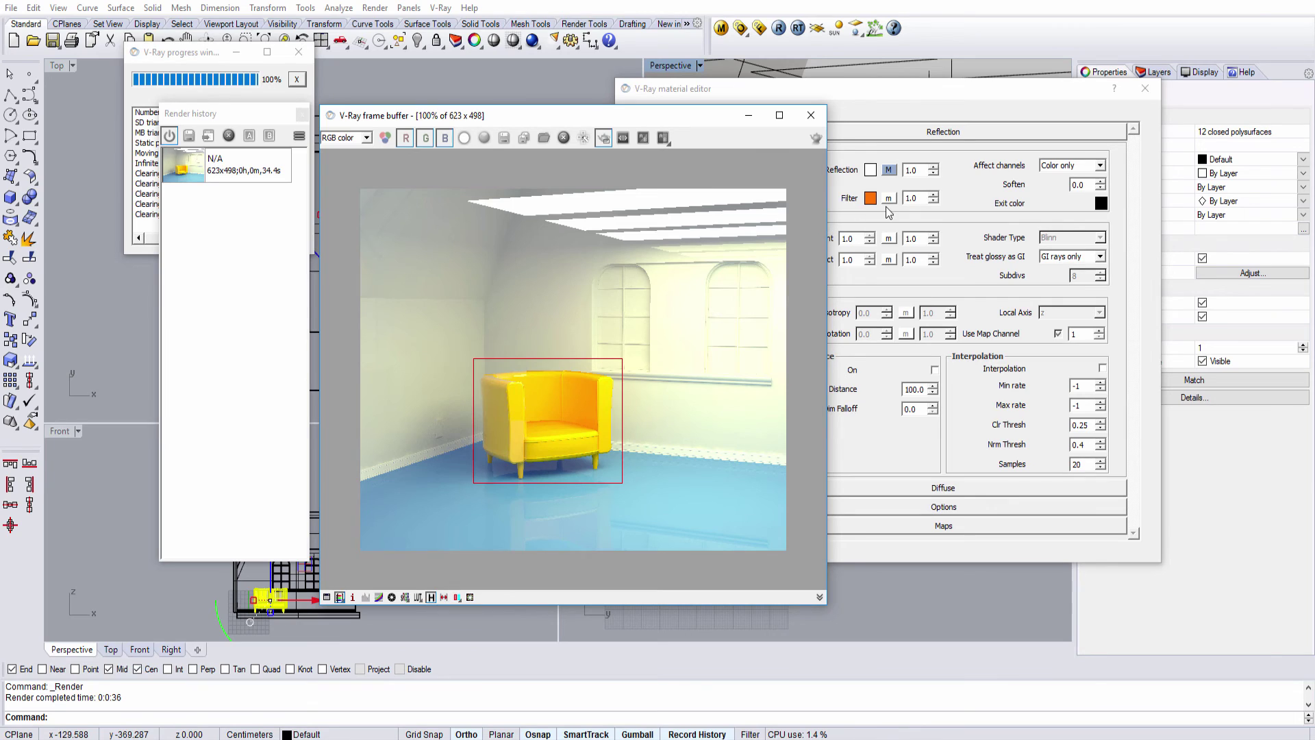
key(Return)
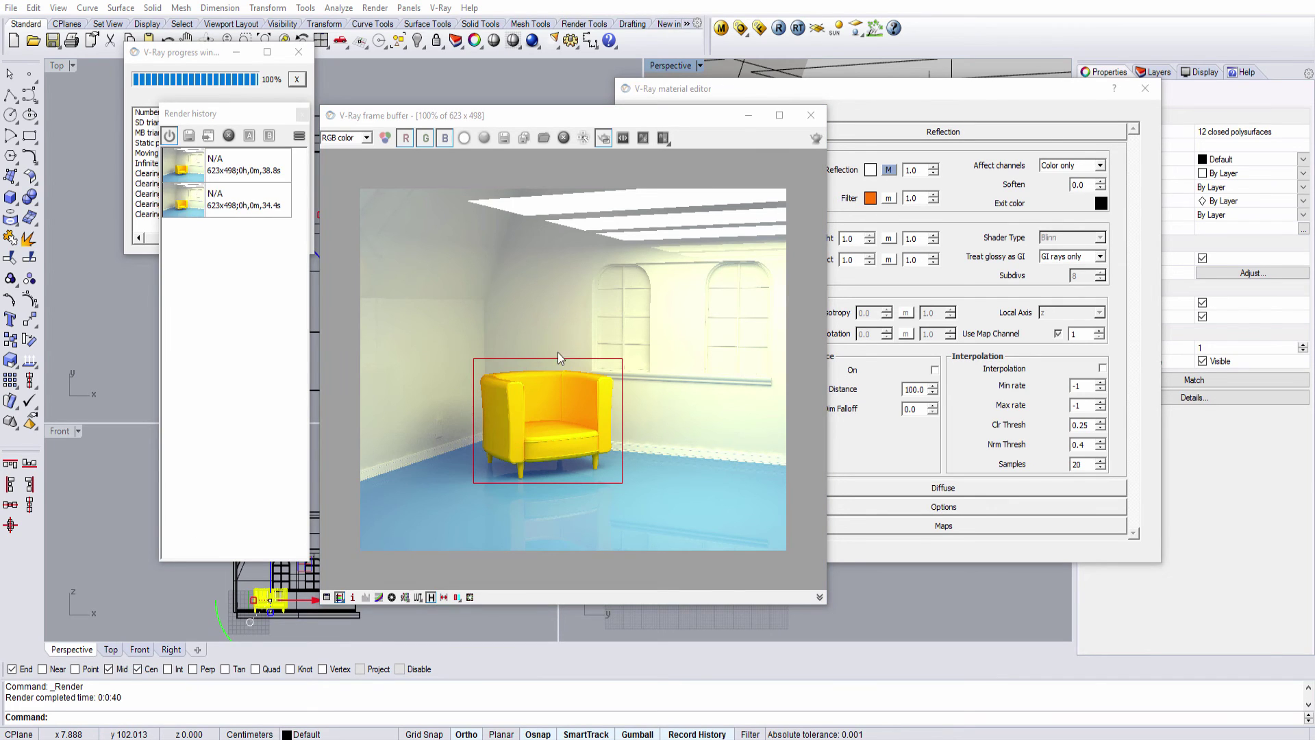
Delete the older, partly orange-filtered render from the history and select the full-armchair version
click(258, 205)
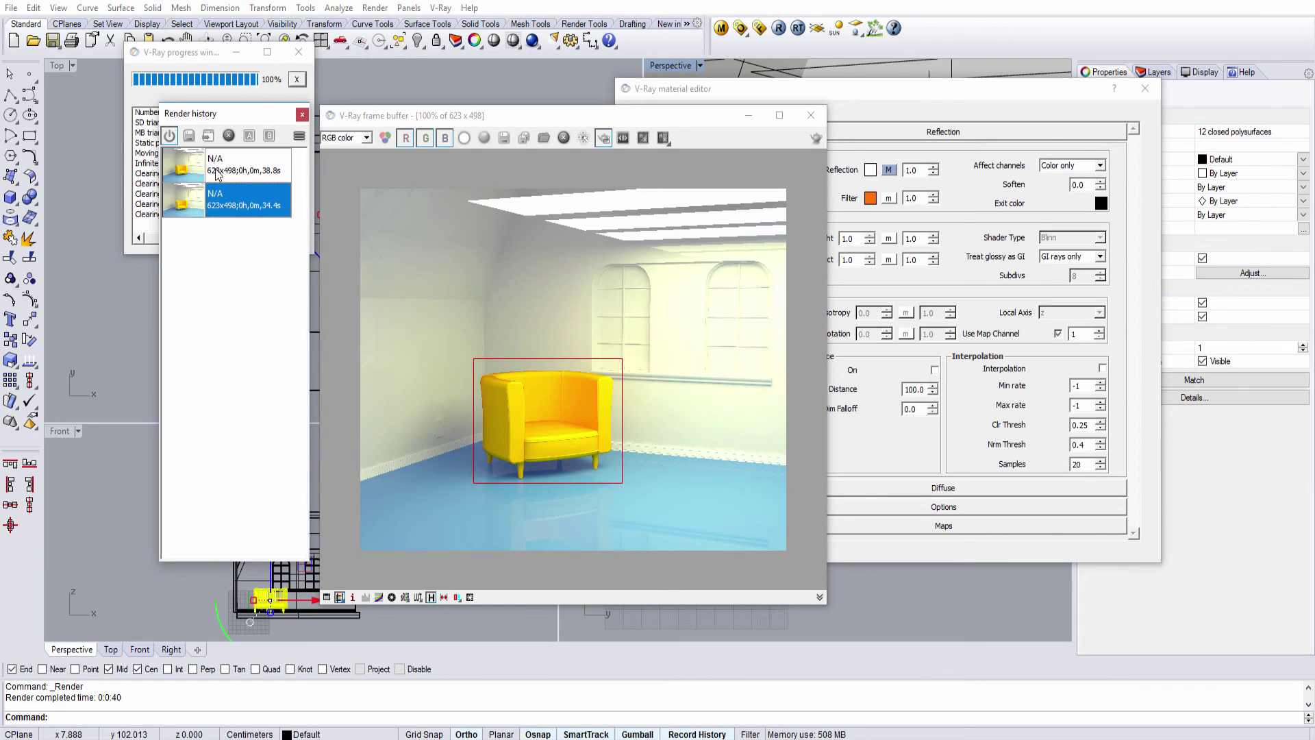
click(230, 137)
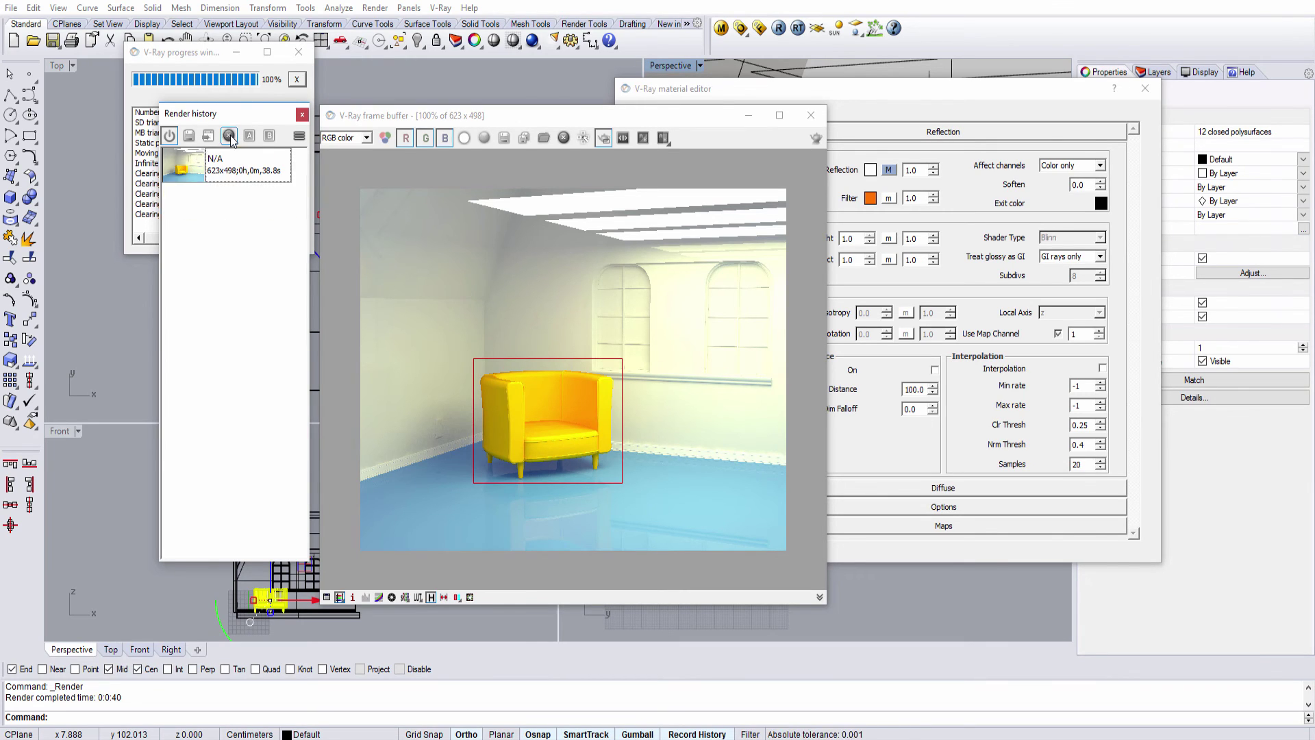
click(238, 167)
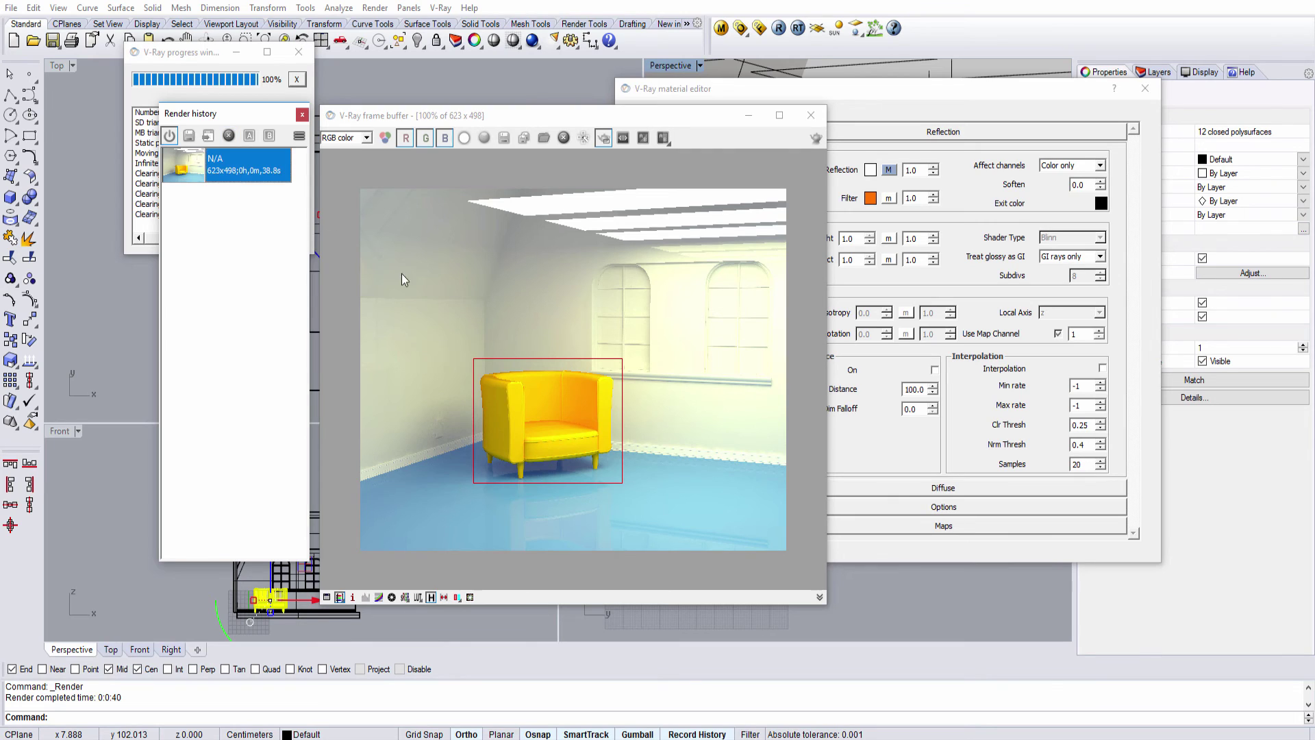
Set the reflection filter color of Plastic_yellow to white (RGB 255, 255, 255), re-render the armchair region and turn region rendering off
click(870, 198)
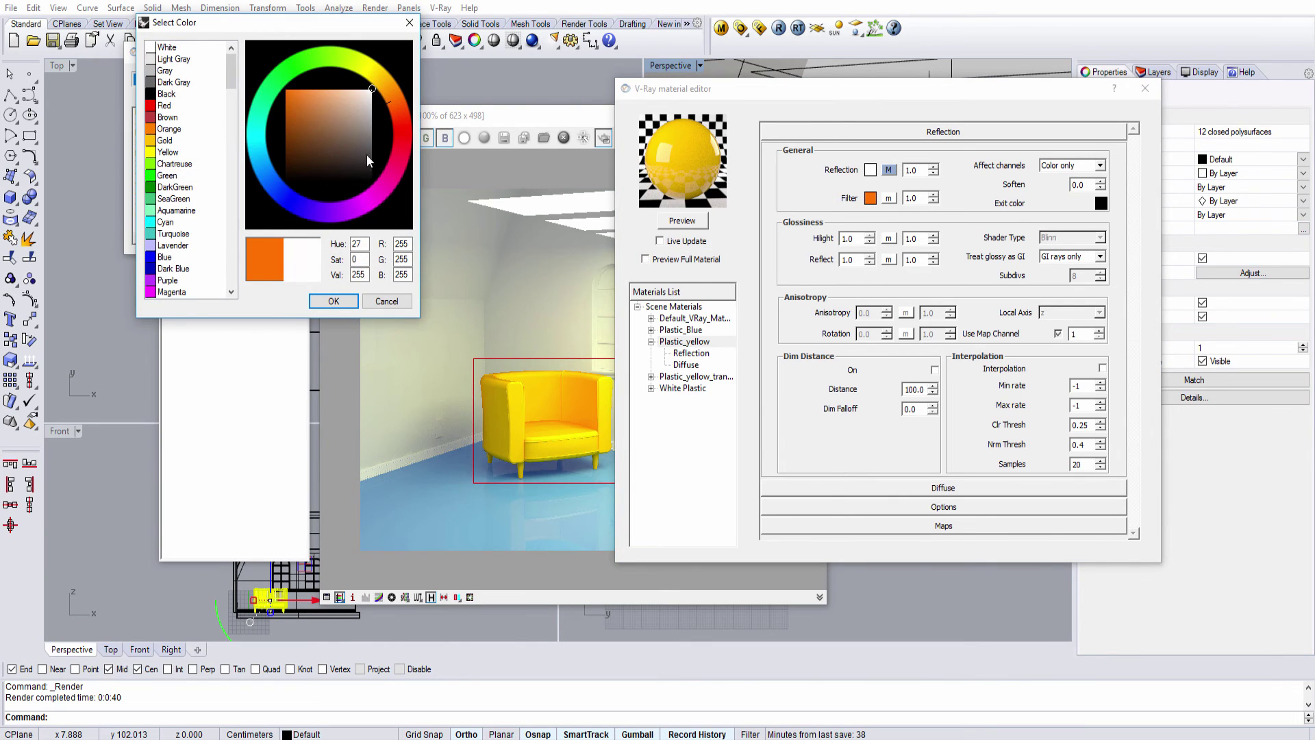
click(334, 301)
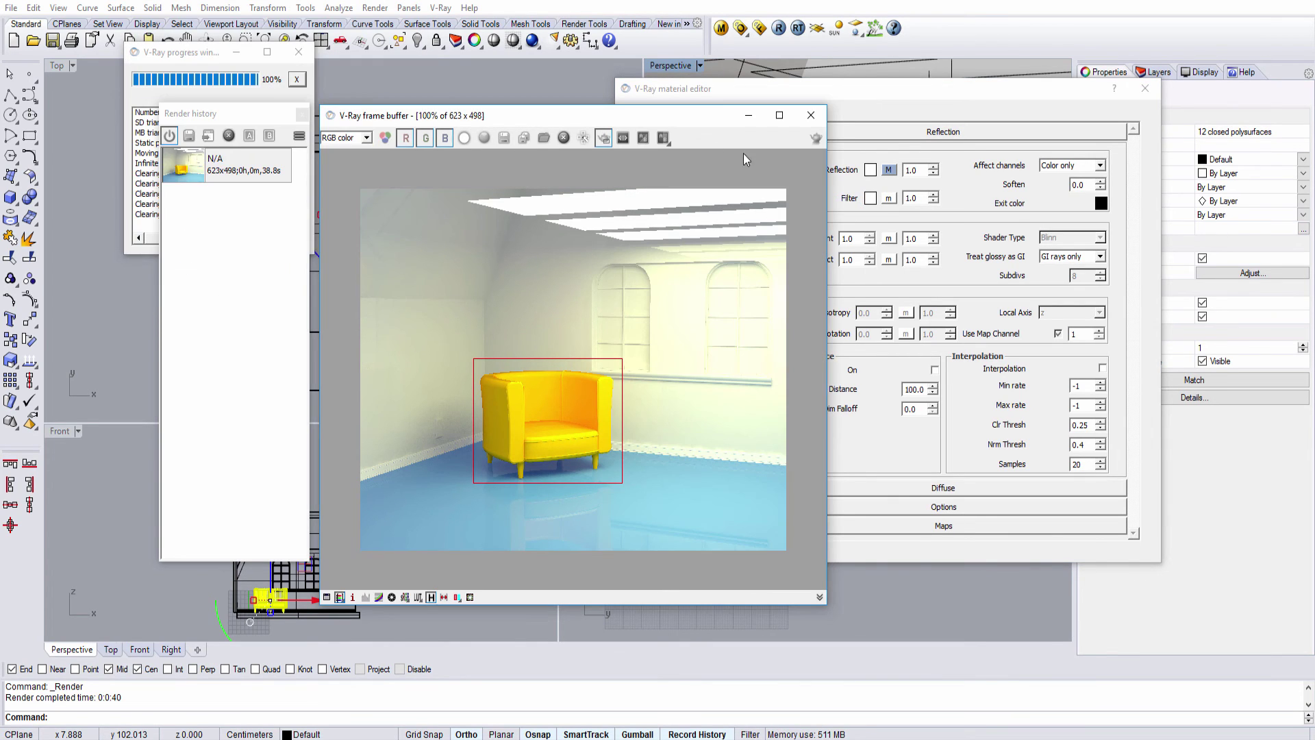
drag(606, 124, 614, 111)
click(611, 124)
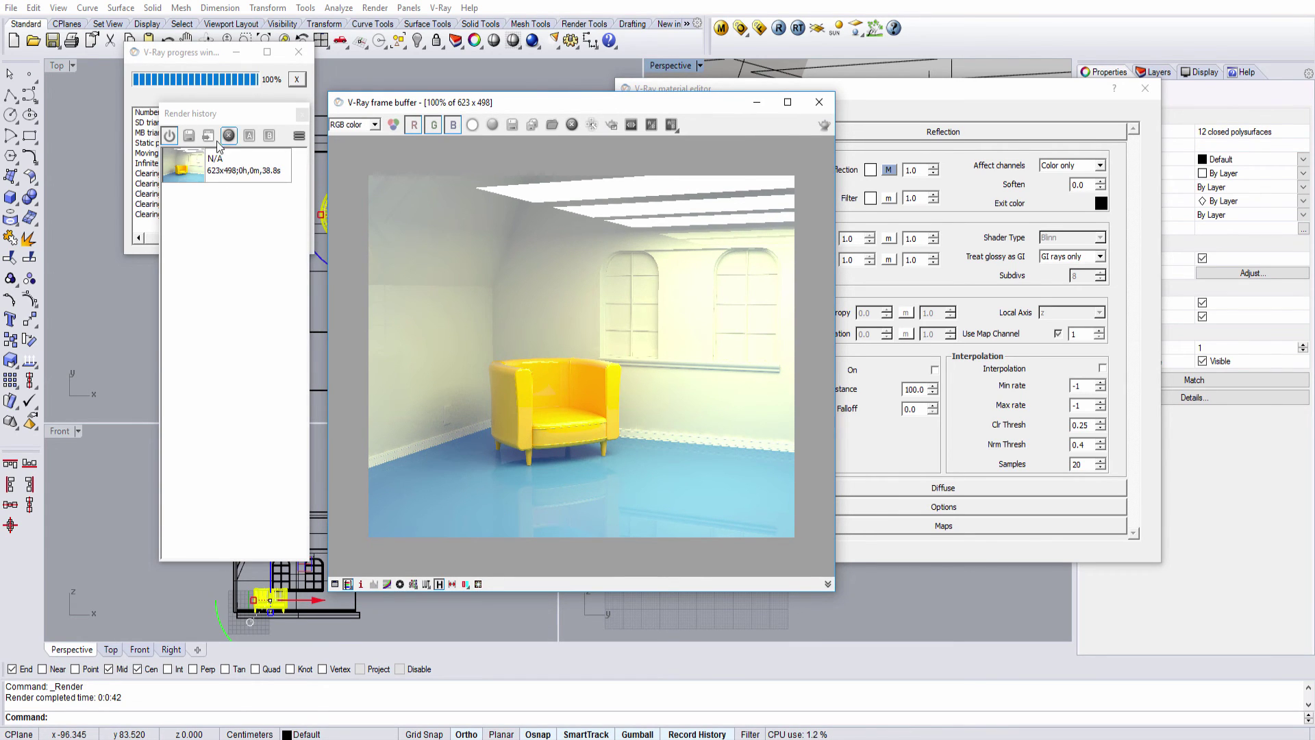
Save the white-filter render in the history and select each of the two stored renders in turn
click(189, 135)
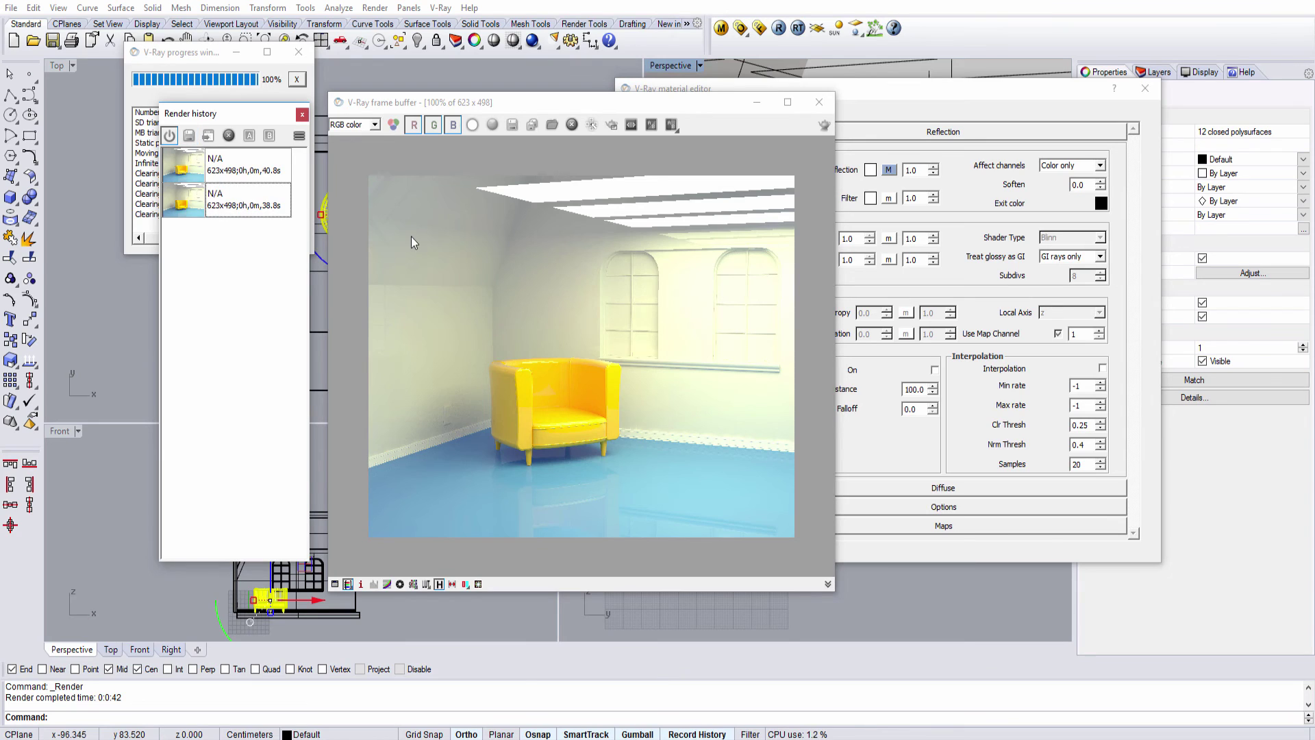
click(267, 176)
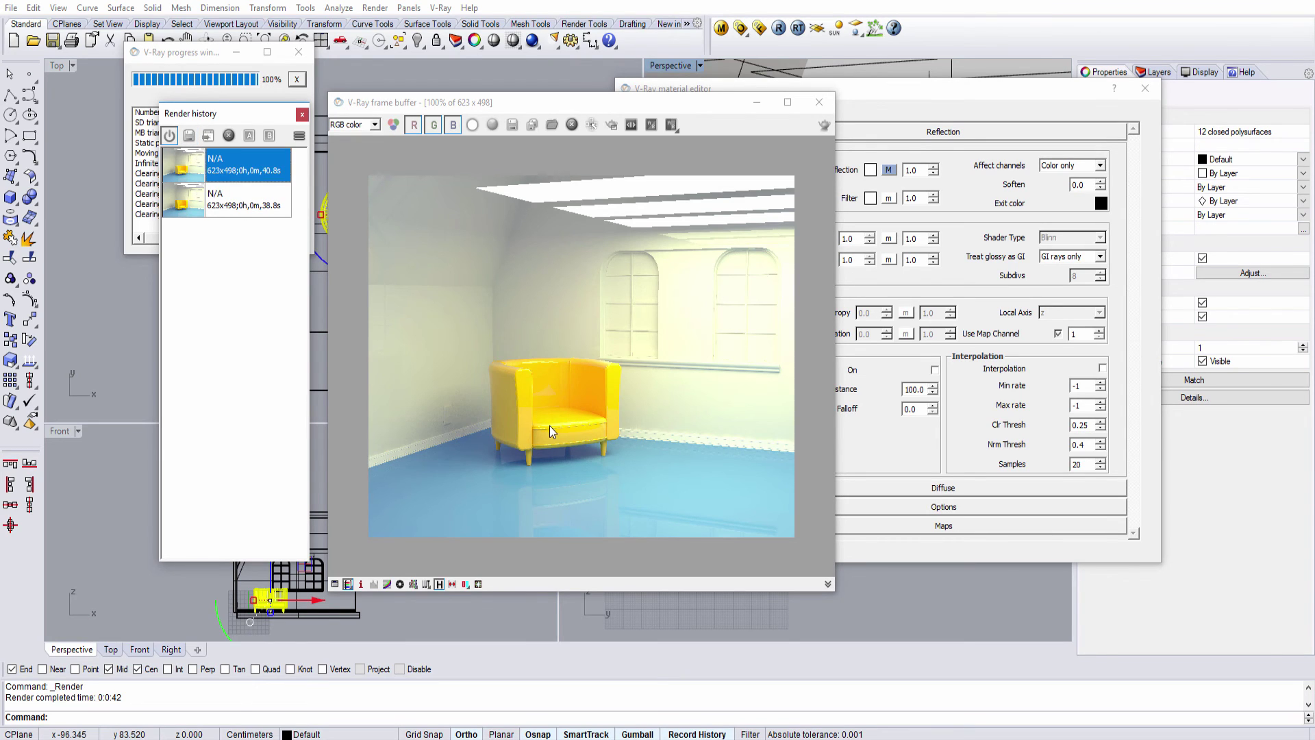
click(243, 212)
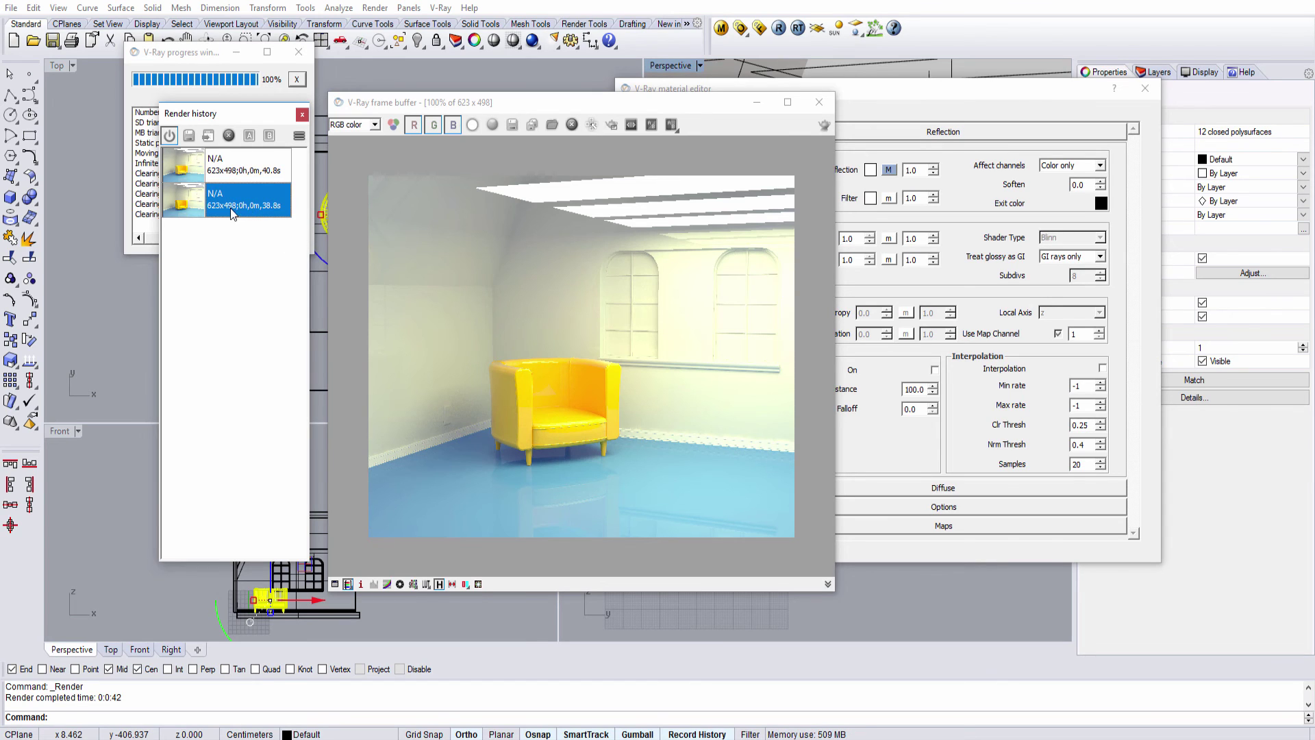
click(236, 167)
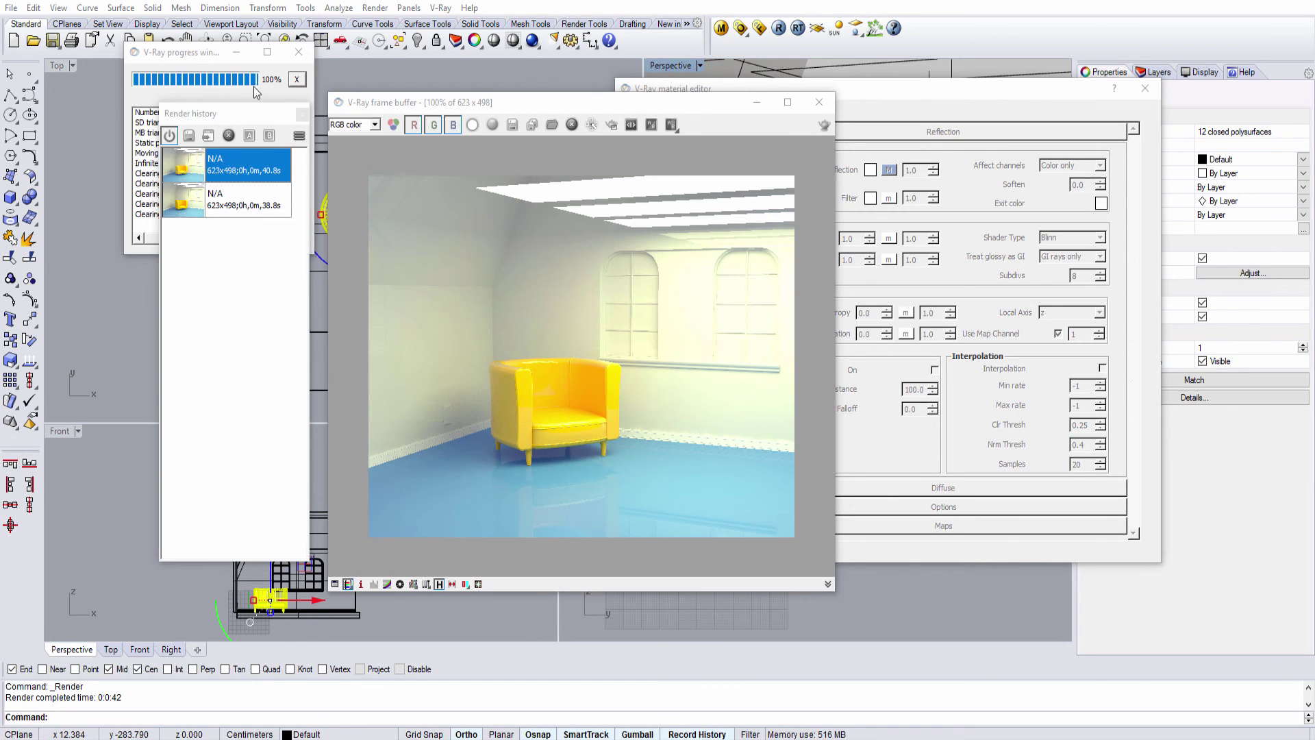
Assign the white-filter render as image A and the orange-filter render as image B for comparison
drag(252, 116, 268, 125)
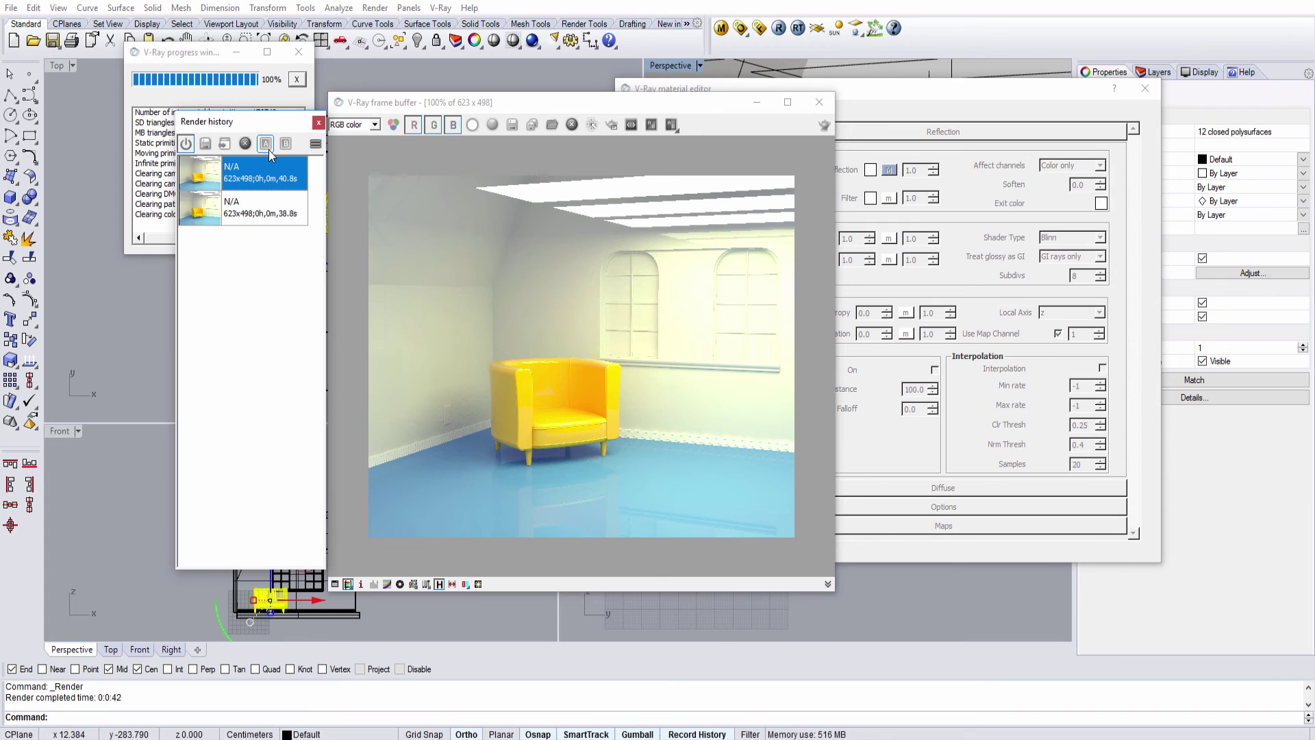
click(266, 144)
click(264, 212)
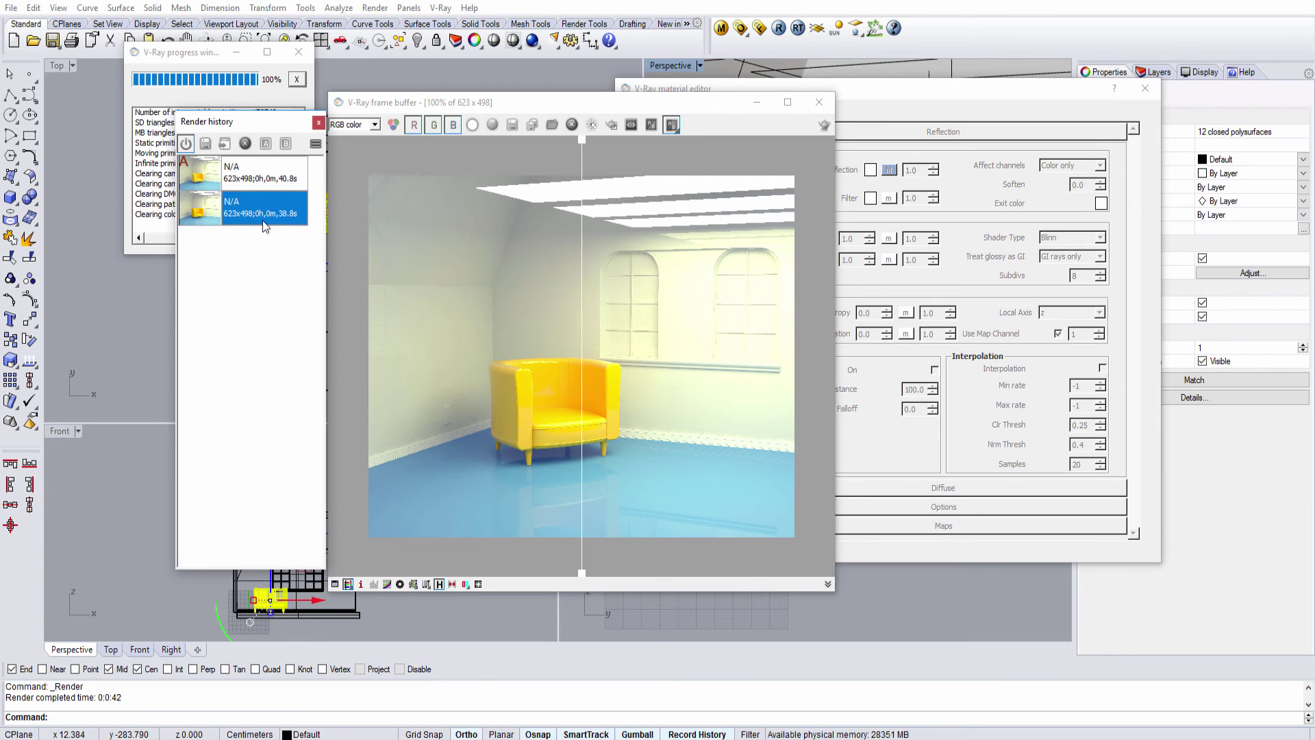
click(285, 144)
Compare the white-filter and orange-filter armchair reflections by sweeping the A/B divider across the render, and close the render history
scroll(639, 396, up, 2)
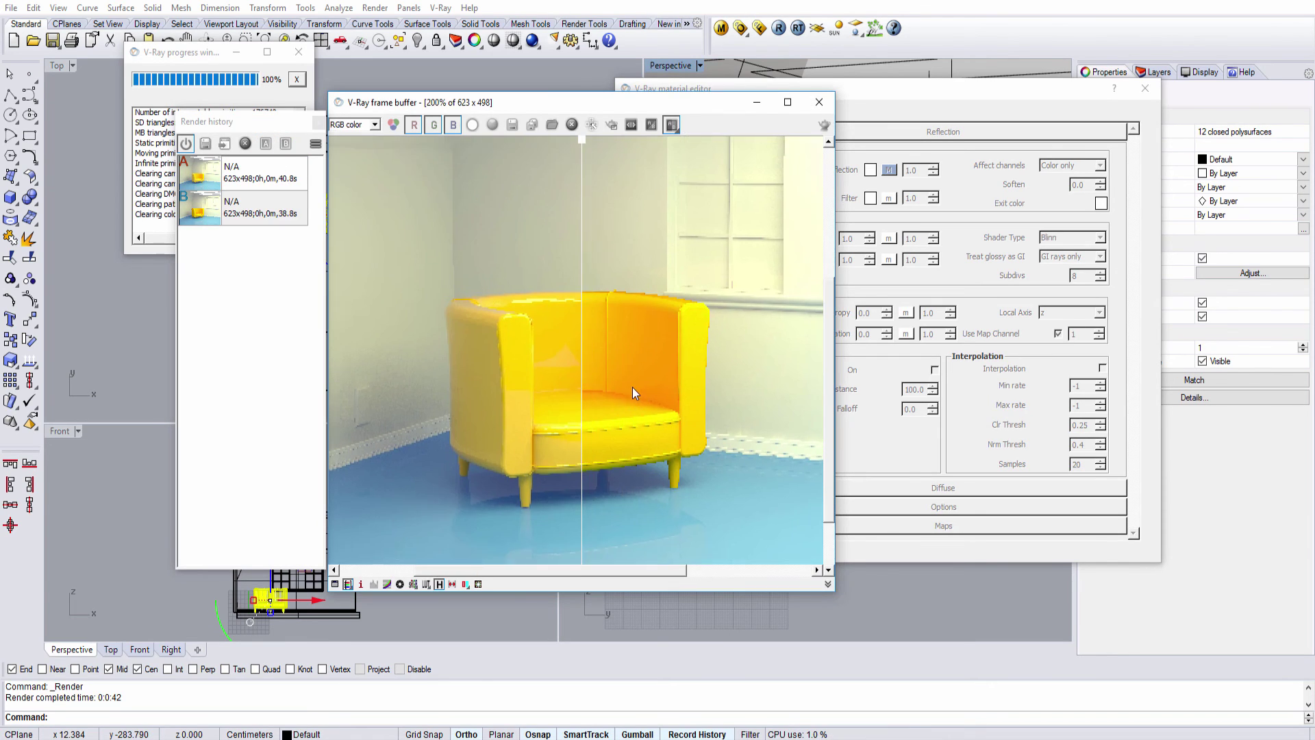
drag(623, 394, 387, 417)
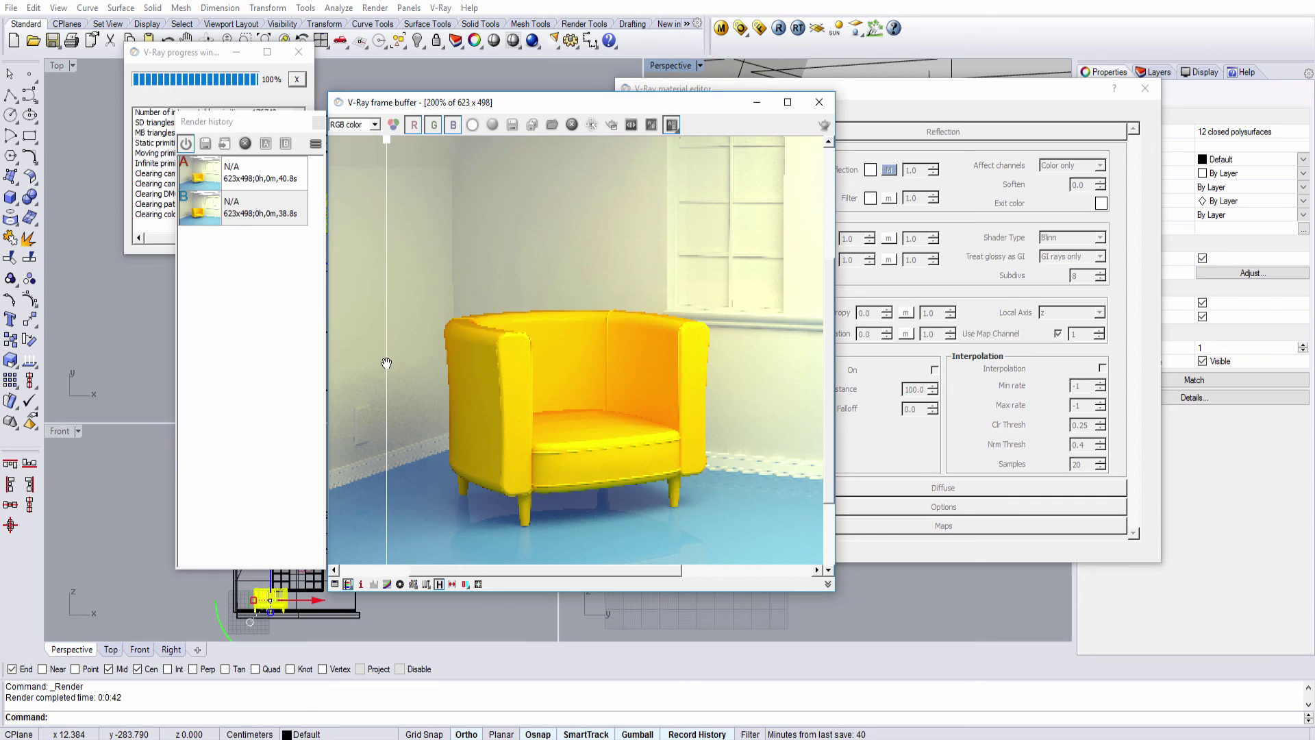
drag(386, 363, 504, 411)
scroll(503, 411, down, 1)
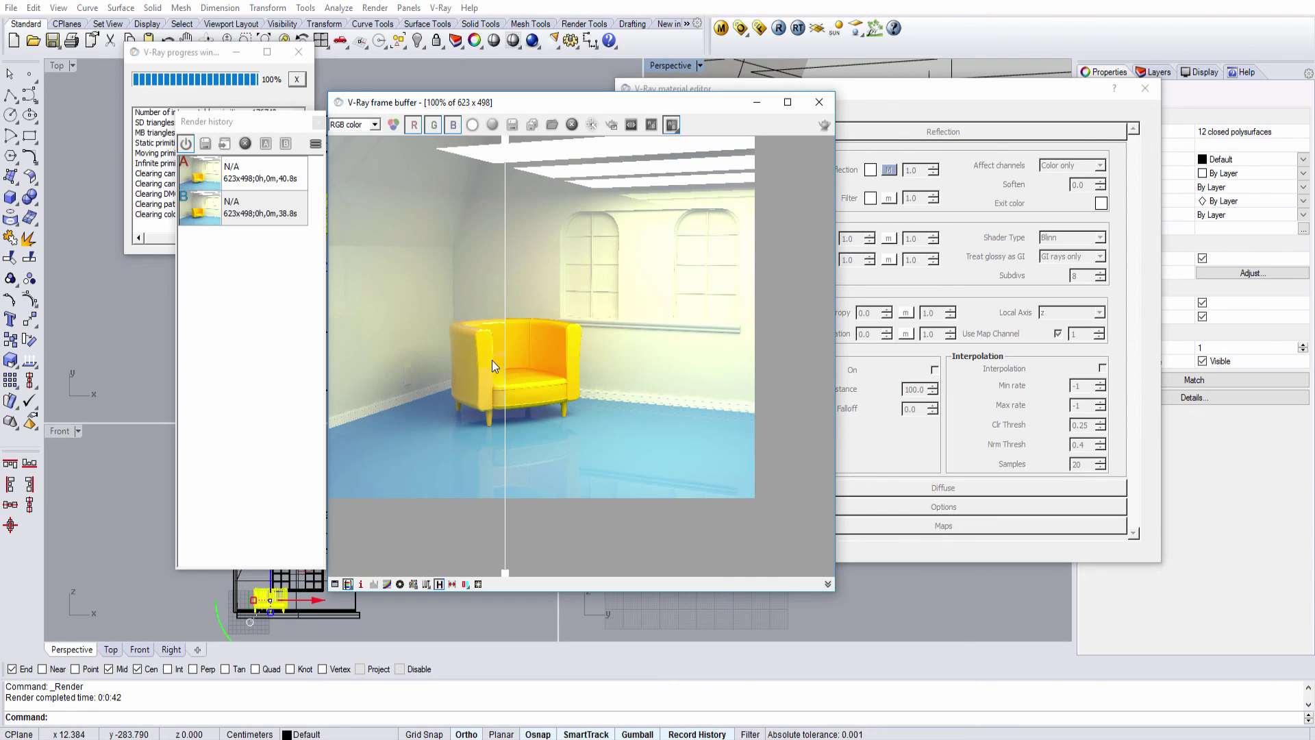
drag(504, 357, 565, 383)
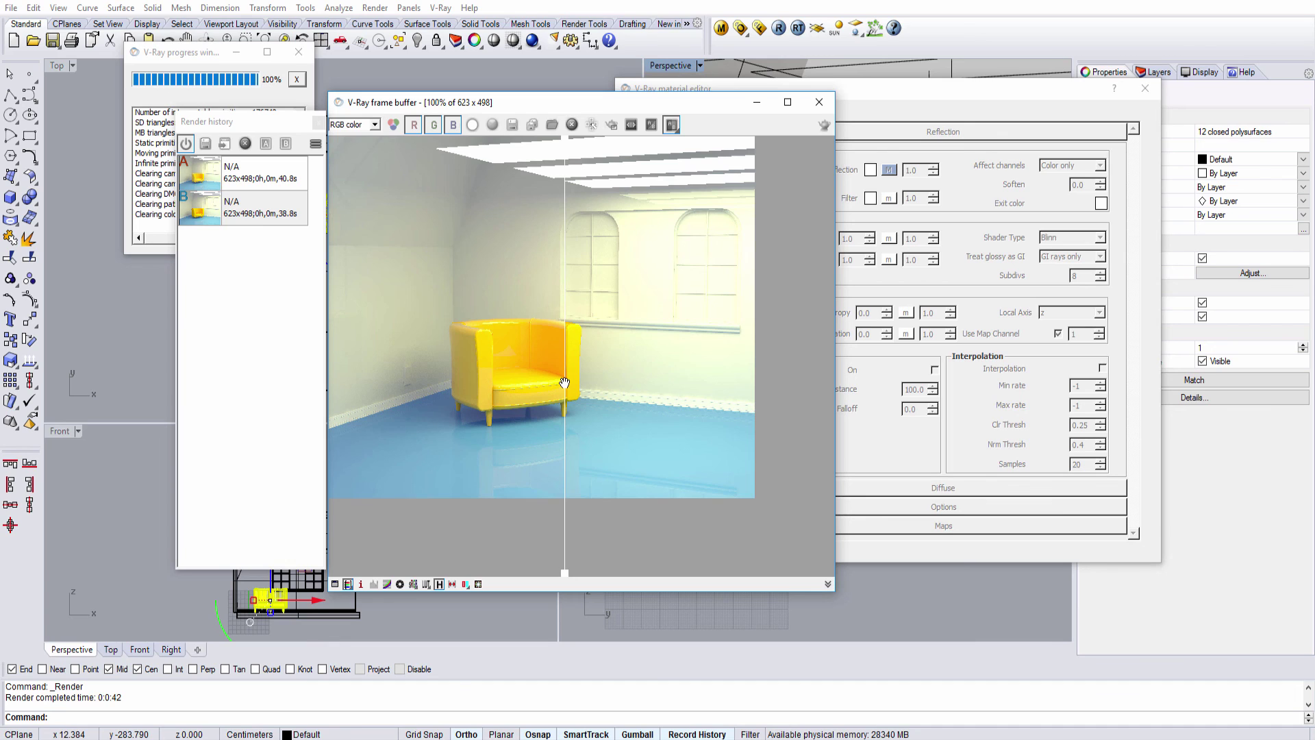
drag(564, 383, 590, 456)
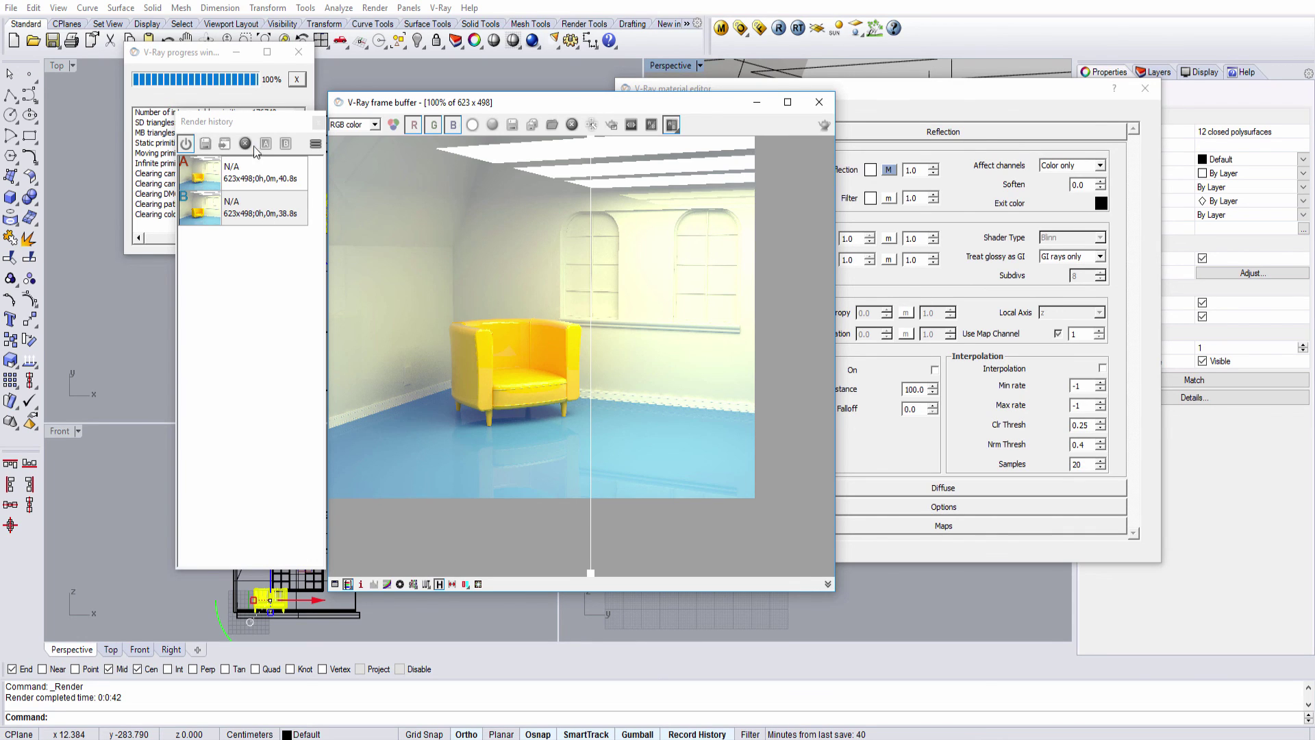
drag(592, 339, 466, 397)
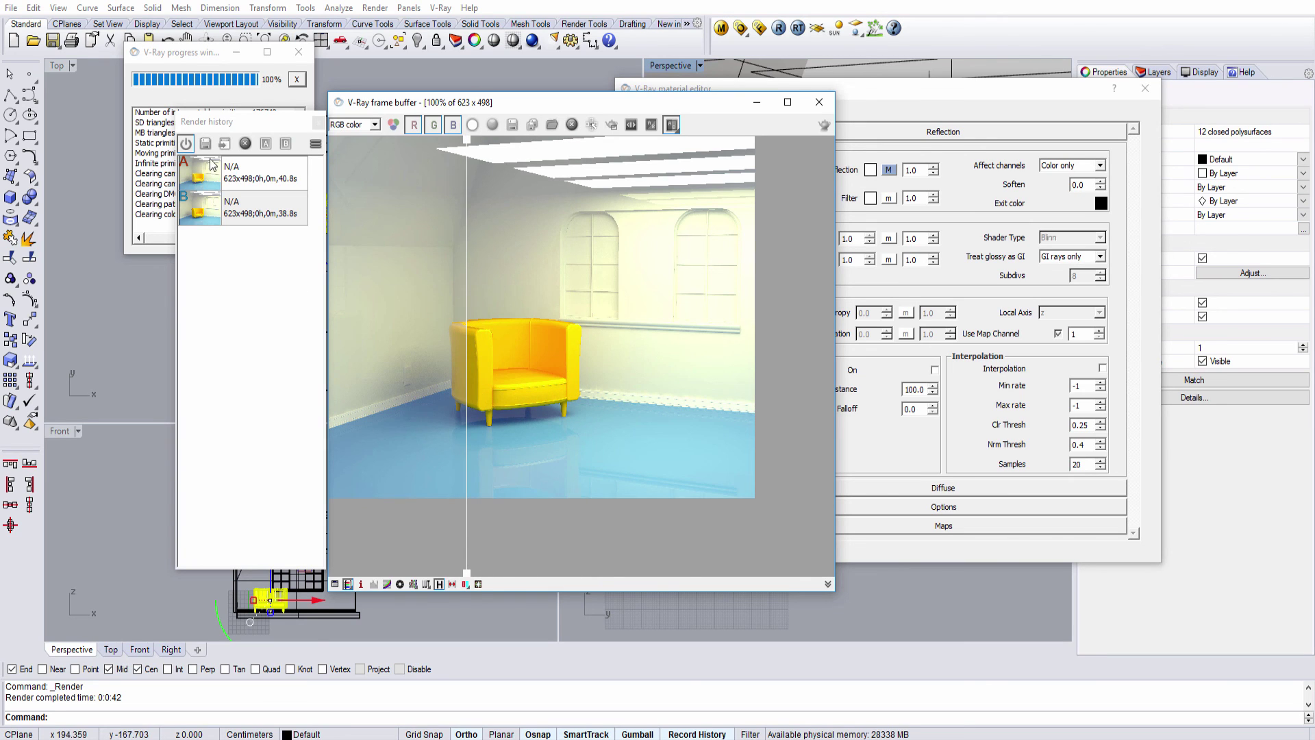
click(319, 123)
drag(438, 102, 270, 98)
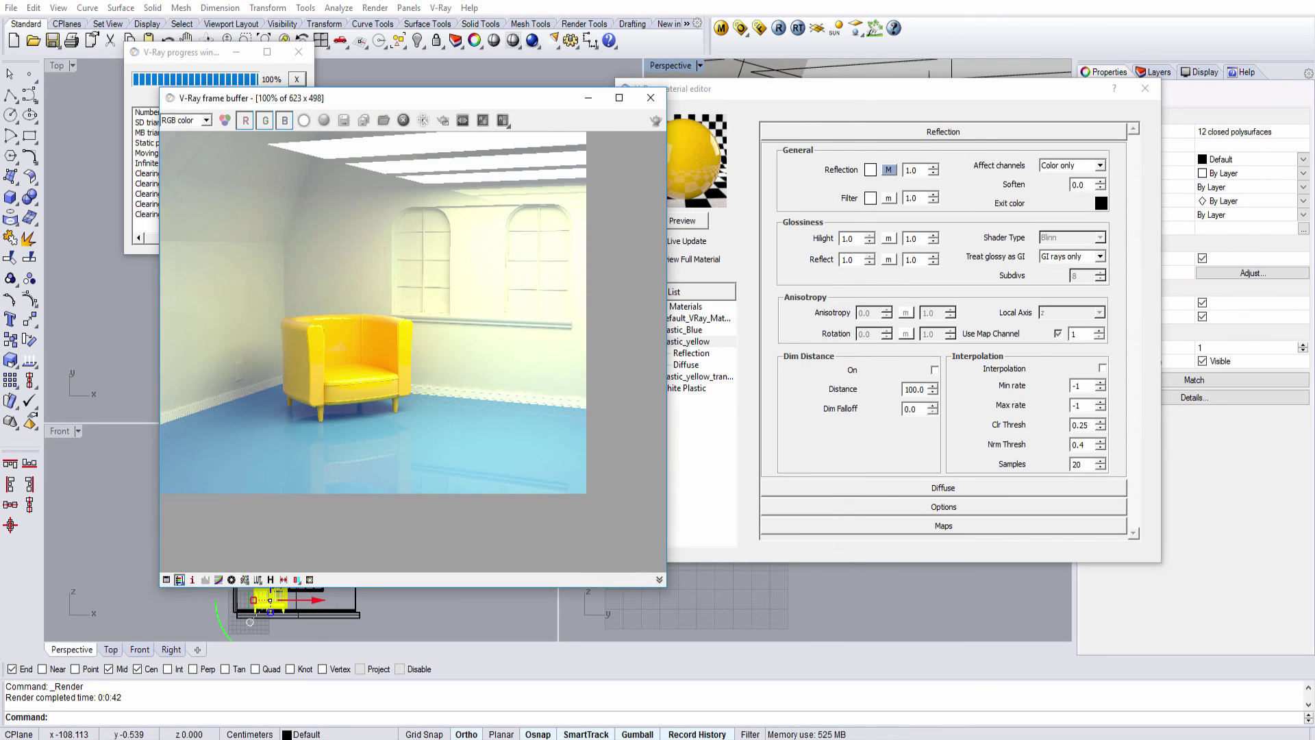